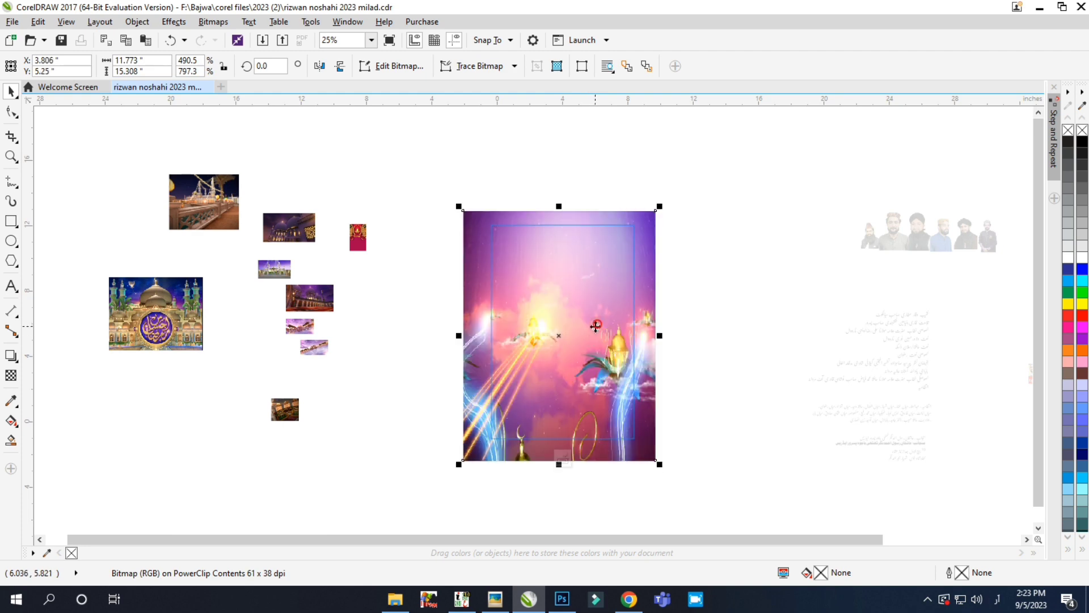
# Step: Apply a Gaussian Blur with a 49-pixel radius to the purple-pink background picture
pyautogui.click(227, 26)
pyautogui.moveTo(221, 316)
pyautogui.click(425, 335)
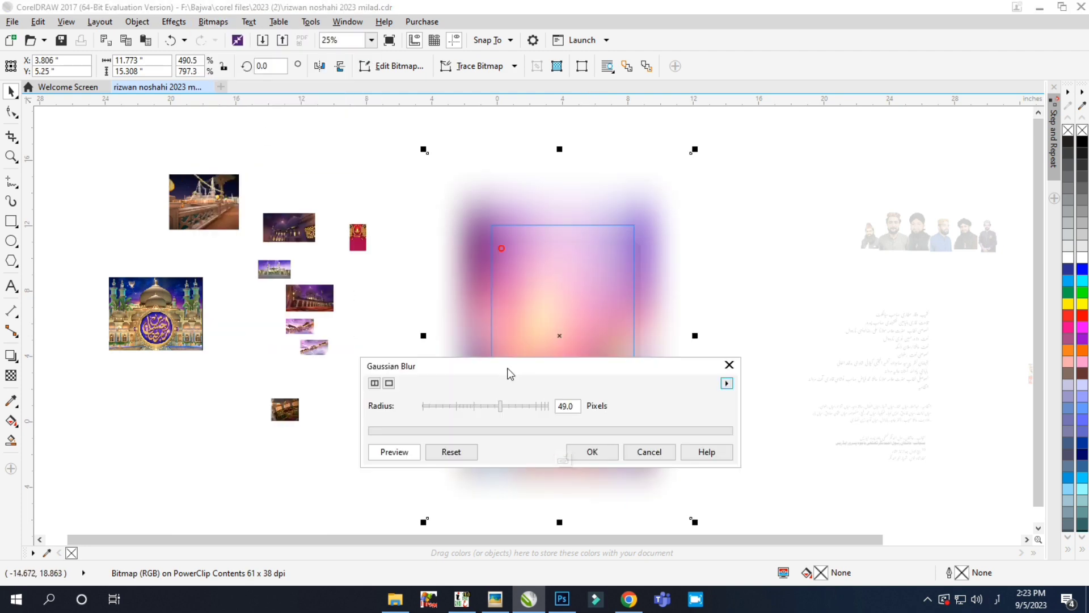
pyautogui.click(592, 452)
# Step: Place the golden mosque picture on the upper part of the poster and enlarge it to 9.156 x 7.162 inches
pyautogui.click(157, 360)
pyautogui.moveTo(164, 334); pyautogui.dragTo(542, 281)
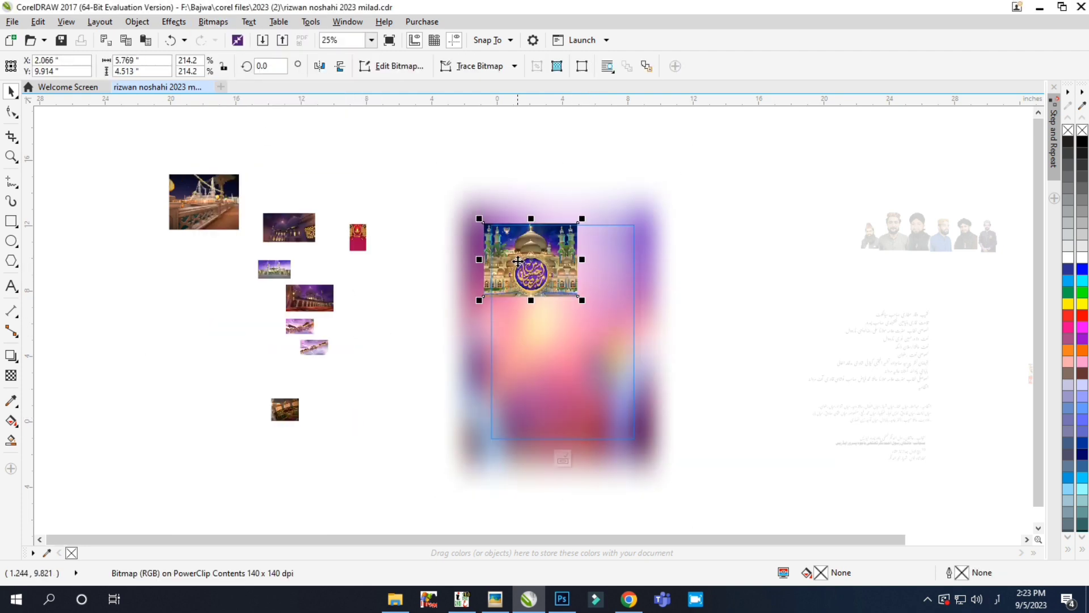
pyautogui.scroll(1, 584, 294)
pyautogui.moveTo(598, 330); pyautogui.dragTo(709, 417)
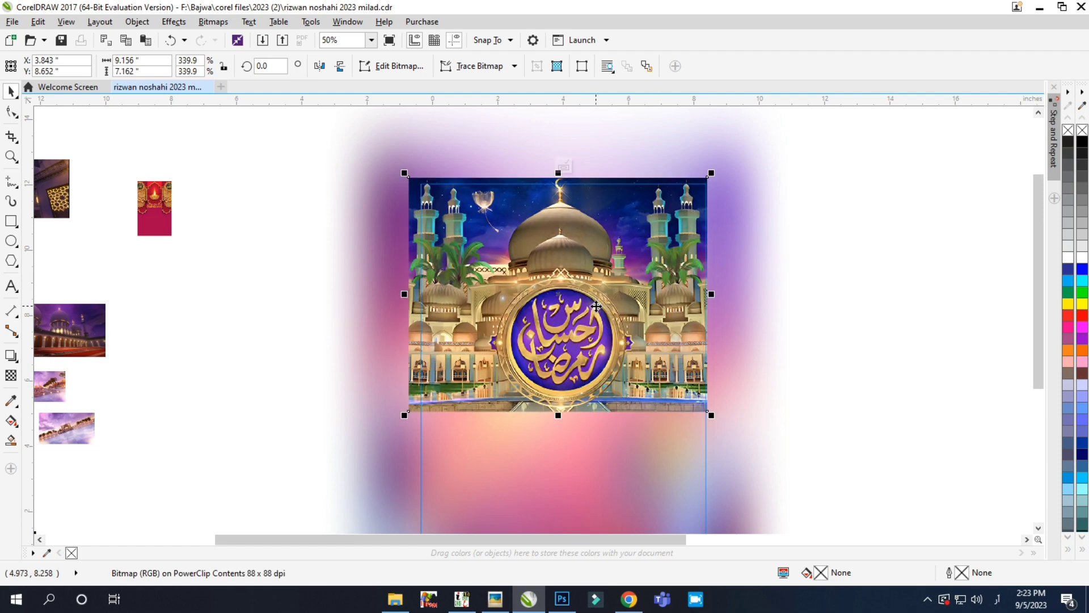
# Step: Move the mosque picture up past the page's upper edge and reduce its height to 6.604 inches
pyautogui.moveTo(556, 256); pyautogui.dragTo(559, 200)
pyautogui.scroll(-2, 559, 199)
pyautogui.scroll(2, 555, 203)
pyautogui.scroll(-1, 555, 263)
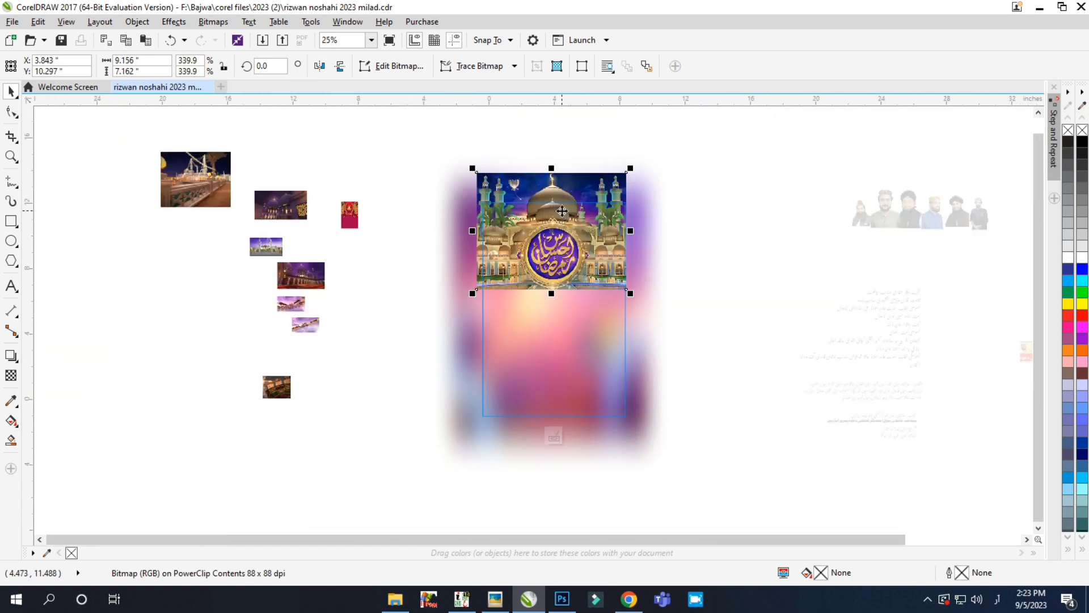
pyautogui.scroll(1, 556, 204)
pyautogui.moveTo(542, 130); pyautogui.dragTo(541, 152)
pyautogui.scroll(2, 558, 300)
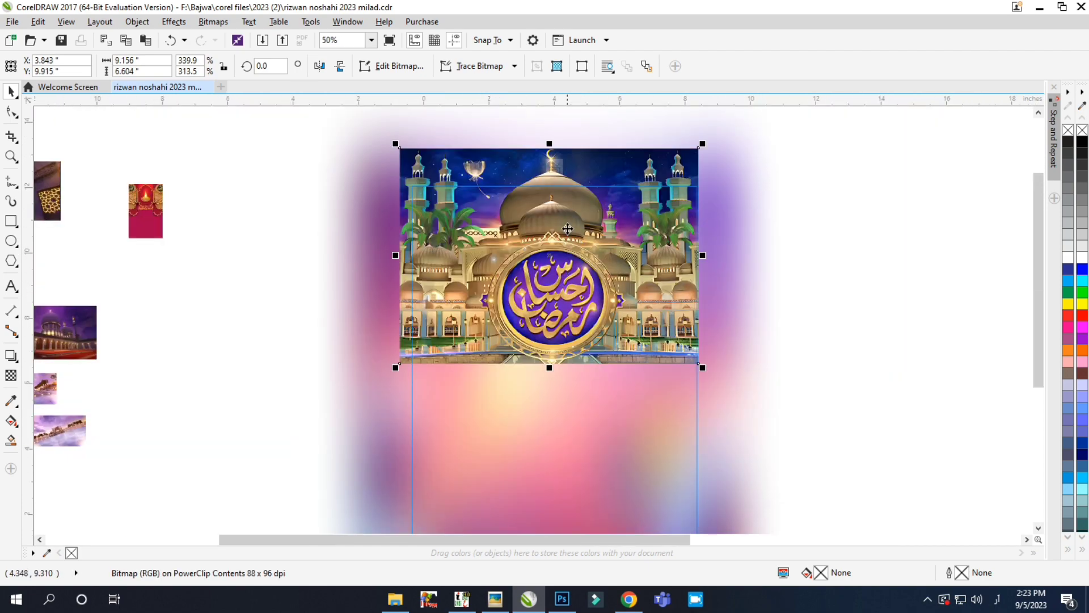
# Step: Fade the mosque picture's lower edge with a linear transparency and convert it to a 400 dpi RGB bitmap
pyautogui.press('t')
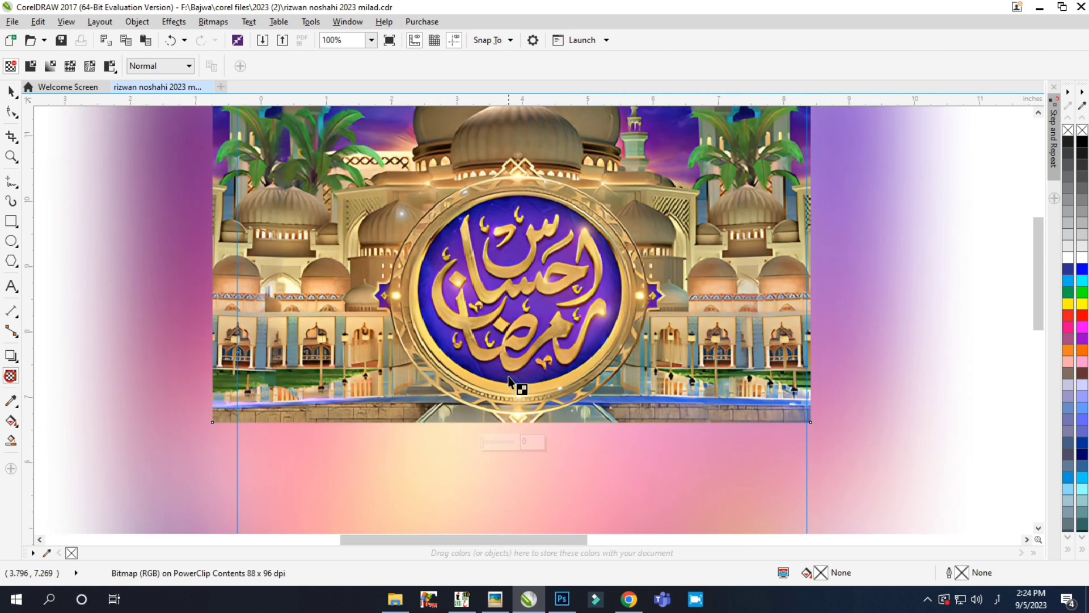
pyautogui.scroll(1, 513, 423)
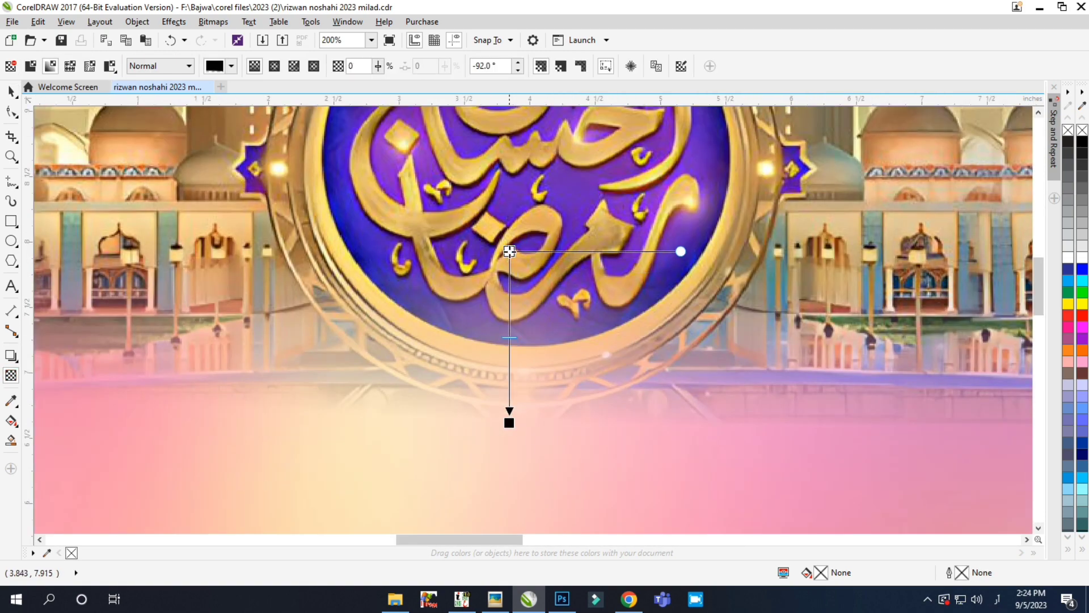
pyautogui.scroll(-1, 512, 415)
pyautogui.click(212, 21)
pyautogui.click(239, 37)
pyautogui.click(571, 261)
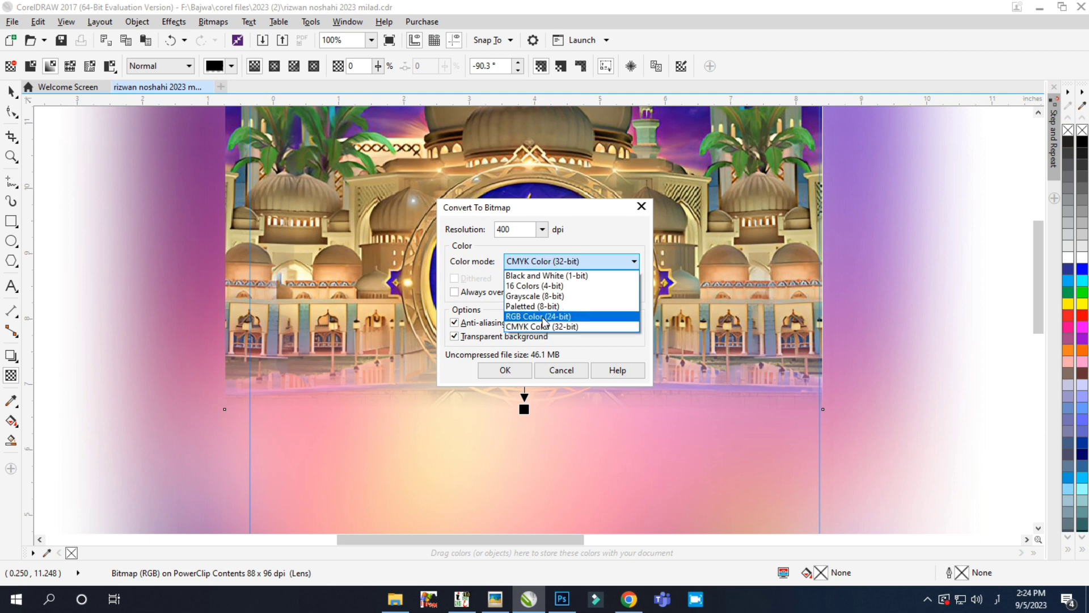
pyautogui.click(544, 316)
pyautogui.press('Return')
# Step: Fade the mosque picture's lower-left corner with a diagonal transparency and convert it to a bitmap
pyautogui.scroll(-1, 589, 380)
pyautogui.moveTo(479, 320); pyautogui.dragTo(416, 389)
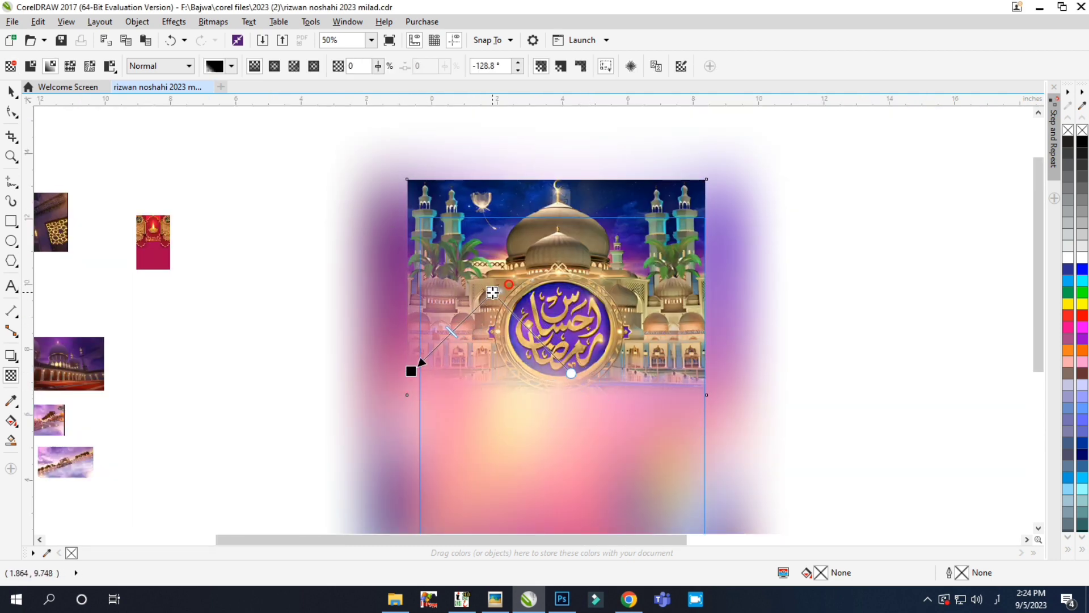
pyautogui.click(229, 41)
pyautogui.click(503, 369)
# Step: Fade the mosque picture's lower-right corner with a diagonal transparency and convert it to a 400 dpi RGB bitmap
pyautogui.moveTo(617, 312); pyautogui.dragTo(699, 374)
pyautogui.click(213, 22)
pyautogui.click(238, 36)
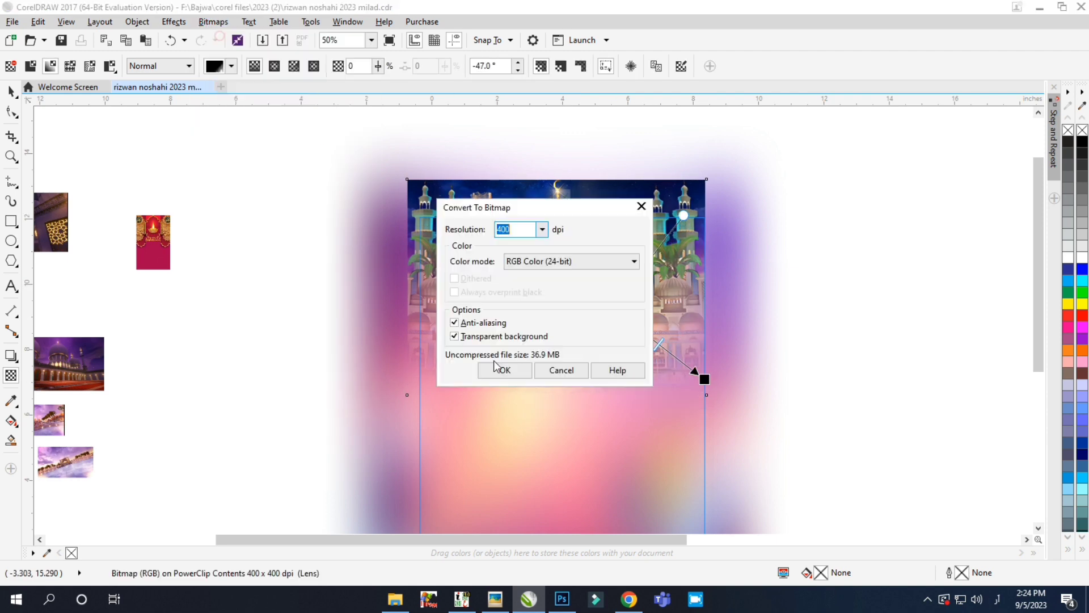
pyautogui.click(503, 369)
pyautogui.scroll(1, 602, 176)
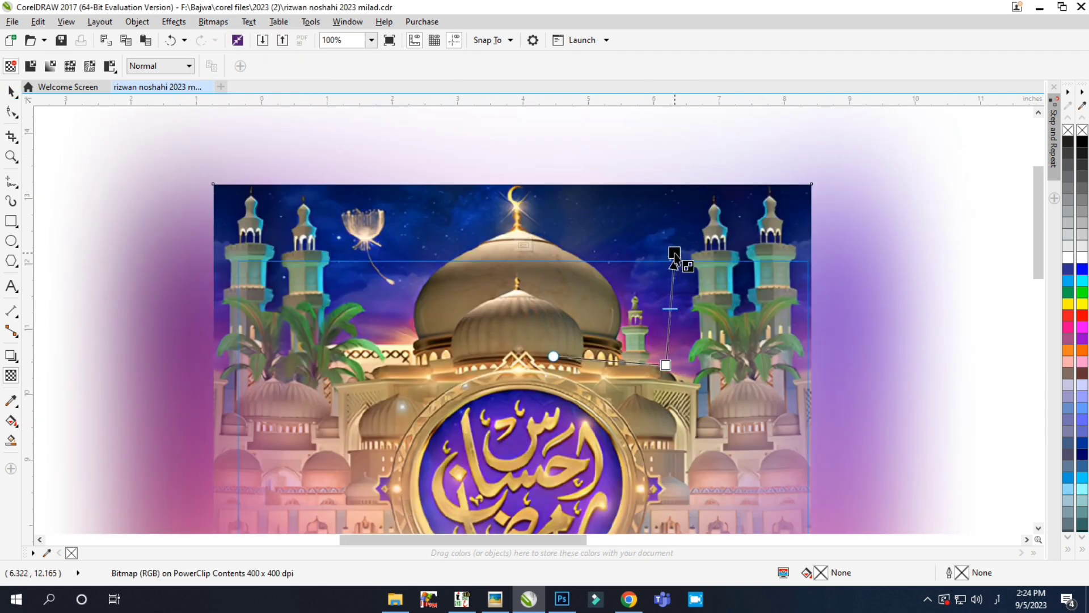
pyautogui.moveTo(674, 253); pyautogui.dragTo(688, 236)
pyautogui.scroll(-1, 688, 236)
# Step: Set the mosque picture's brightness to 4 and increase its contrast
pyautogui.click(12, 91)
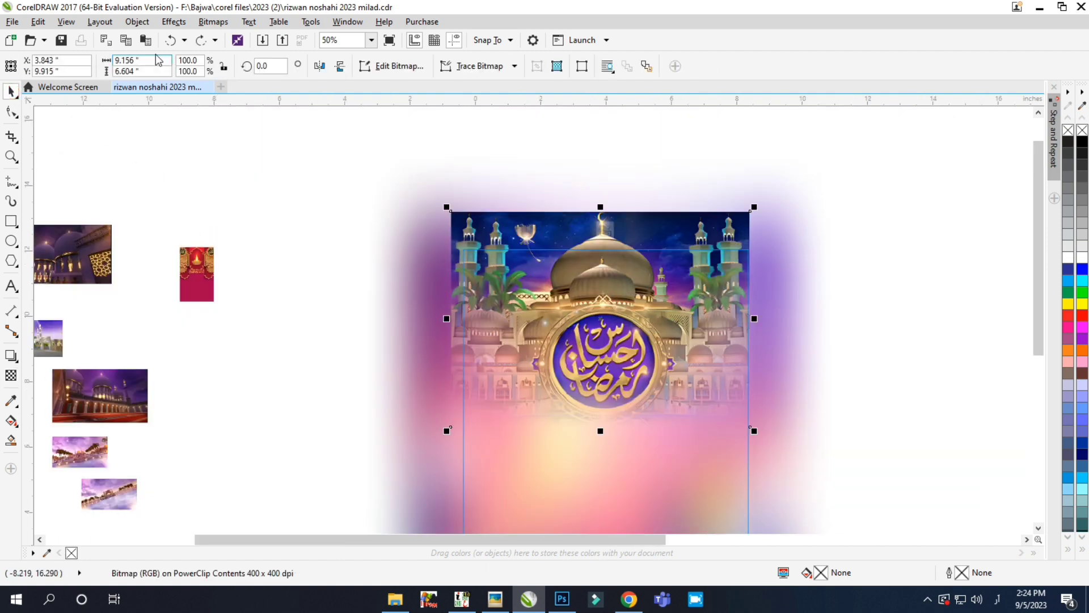
pyautogui.click(173, 21)
pyautogui.moveTo(185, 39)
pyautogui.click(363, 245)
pyautogui.moveTo(648, 226); pyautogui.dragTo(349, 180)
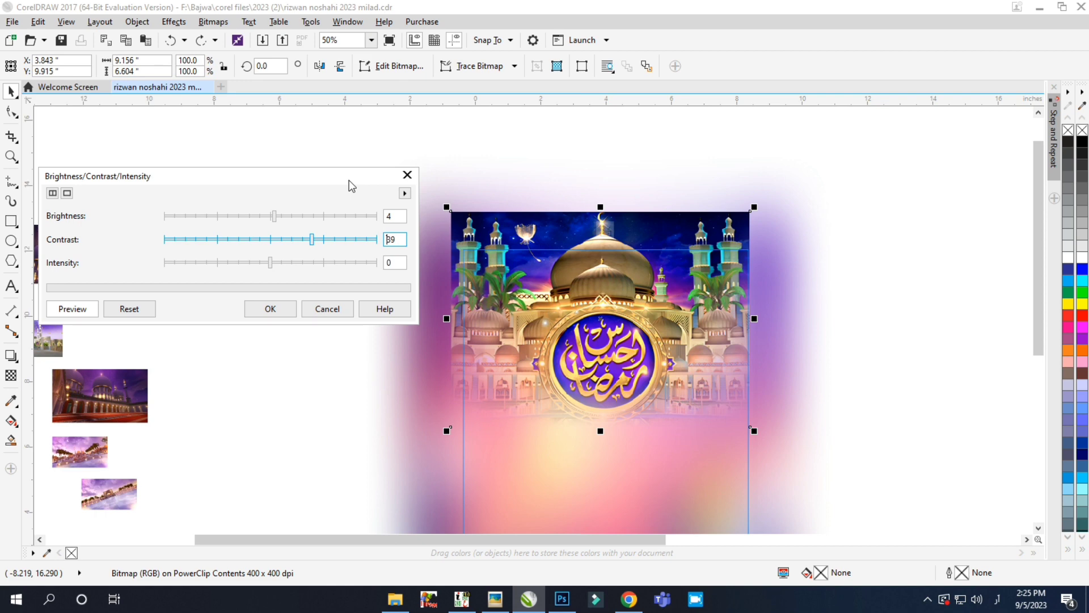
pyautogui.click(335, 245)
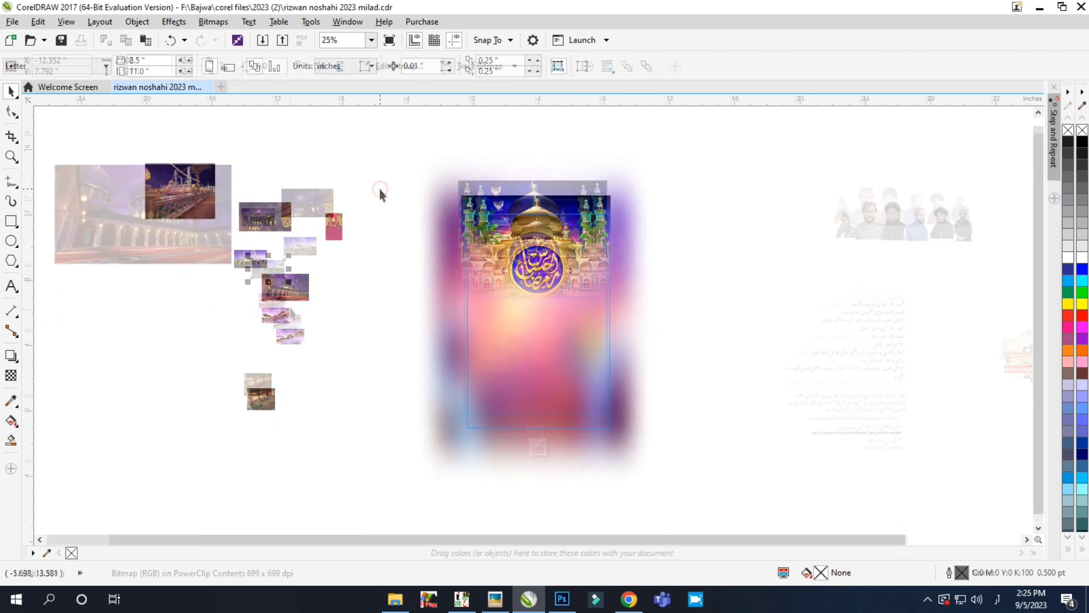
# Step: Place the tilted fence-and-gate courtyard picture on the lower part of the poster, enlarged to 11.413 x 6.42 inches
pyautogui.moveTo(321, 311); pyautogui.dragTo(114, 377)
pyautogui.scroll(1, 298, 320)
pyautogui.rightClick(274, 323)
pyautogui.click(253, 282)
pyautogui.scroll(1, 253, 282)
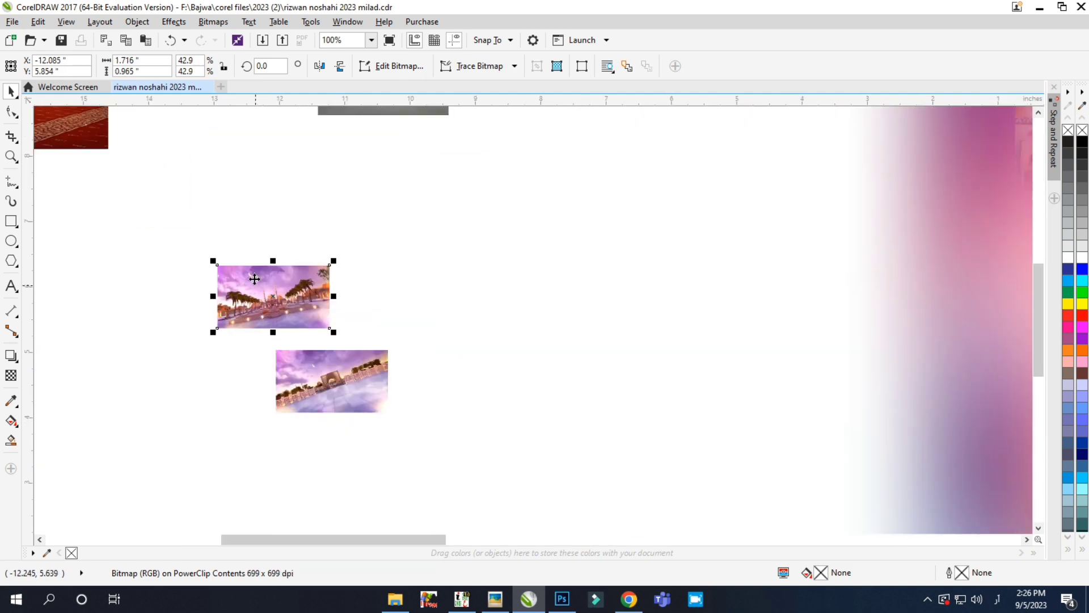
pyautogui.scroll(-2, 278, 309)
pyautogui.scroll(1, 484, 405)
pyautogui.moveTo(287, 318); pyautogui.dragTo(818, 182)
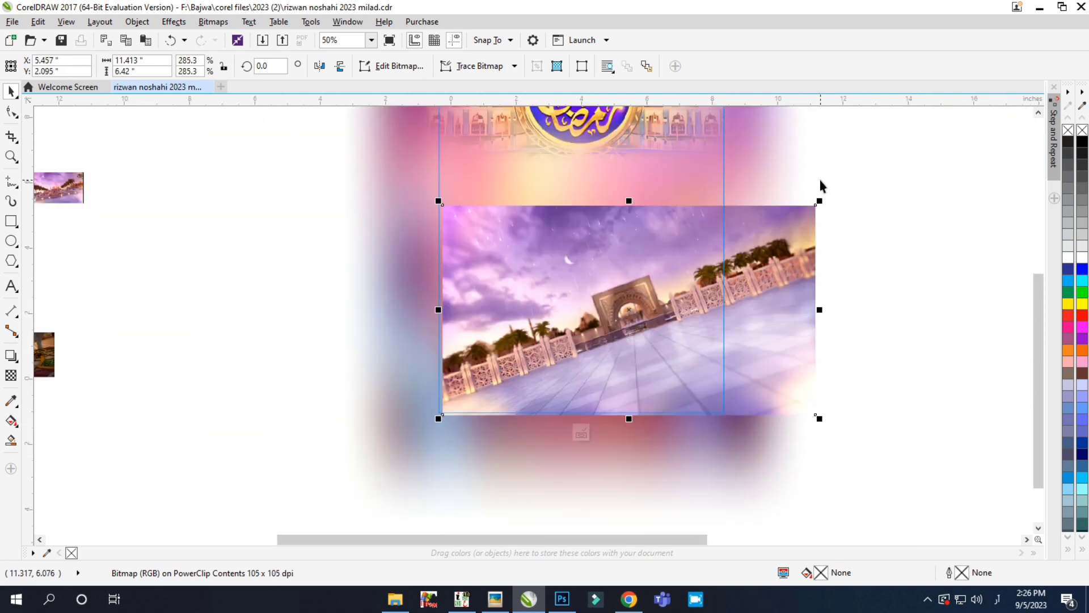
# Step: Rotate the courtyard picture to 339.143 degrees to level its fence and move it down over the page's lower edge
pyautogui.moveTo(712, 343); pyautogui.dragTo(668, 357)
pyautogui.click(669, 357)
pyautogui.moveTo(777, 214); pyautogui.dragTo(799, 267)
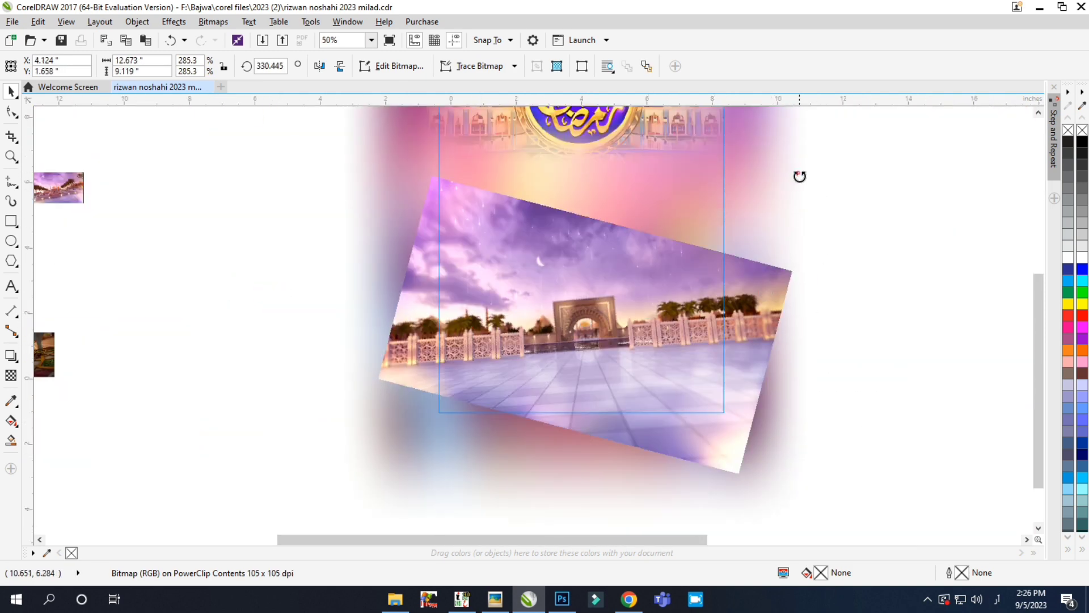
pyautogui.moveTo(799, 176); pyautogui.dragTo(805, 195)
pyautogui.moveTo(640, 308); pyautogui.dragTo(645, 349)
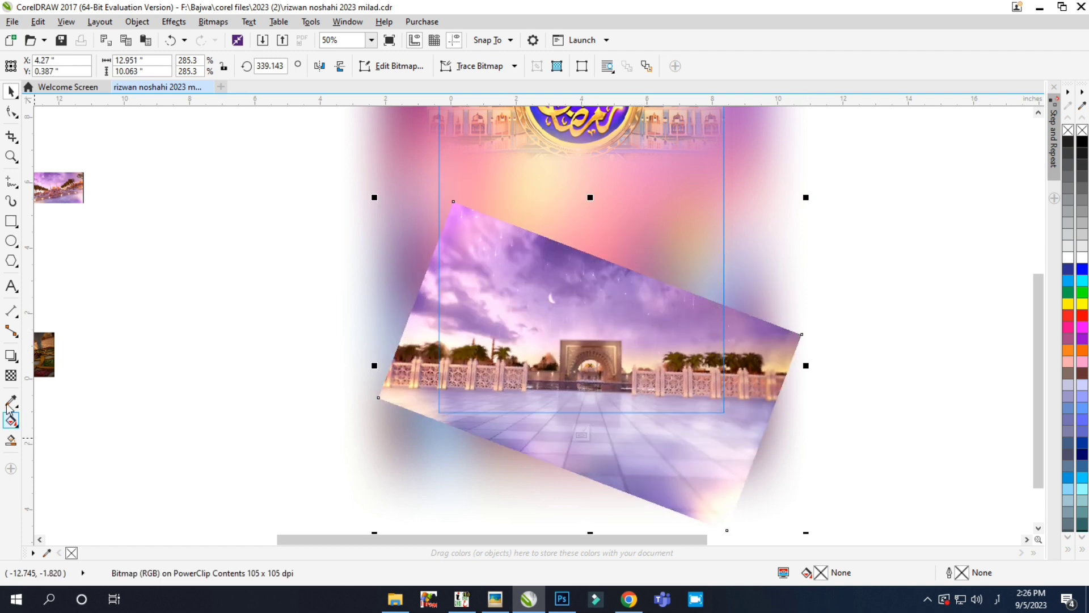
# Step: Fade out the courtyard picture's sky with a linear transparency and convert it to a 400 dpi RGB bitmap
pyautogui.click(11, 375)
pyautogui.moveTo(591, 307); pyautogui.dragTo(590, 358)
pyautogui.scroll(1, 590, 341)
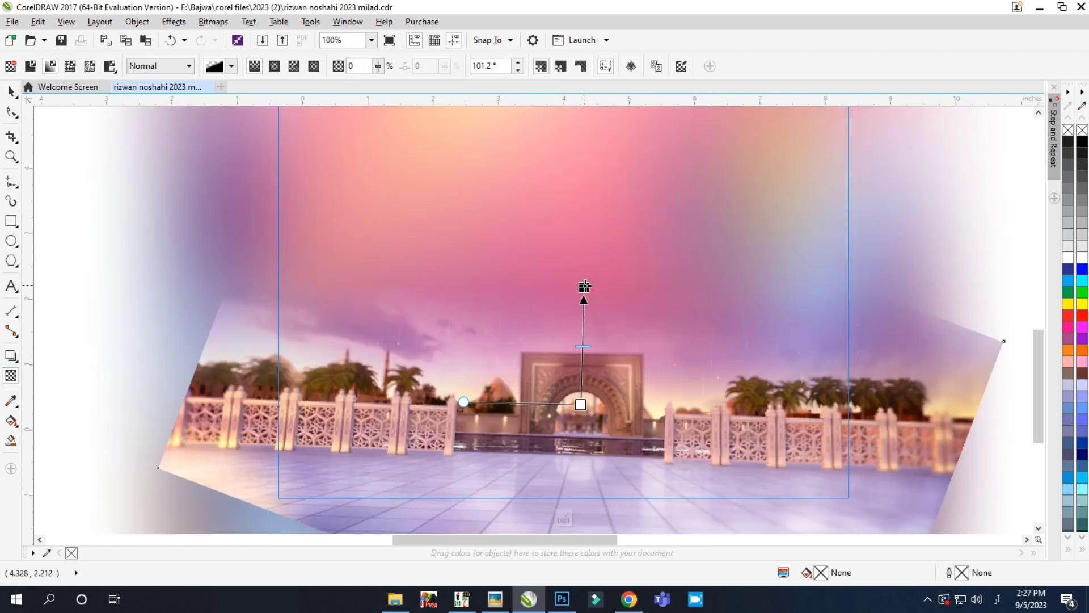
pyautogui.moveTo(583, 269); pyautogui.dragTo(579, 295)
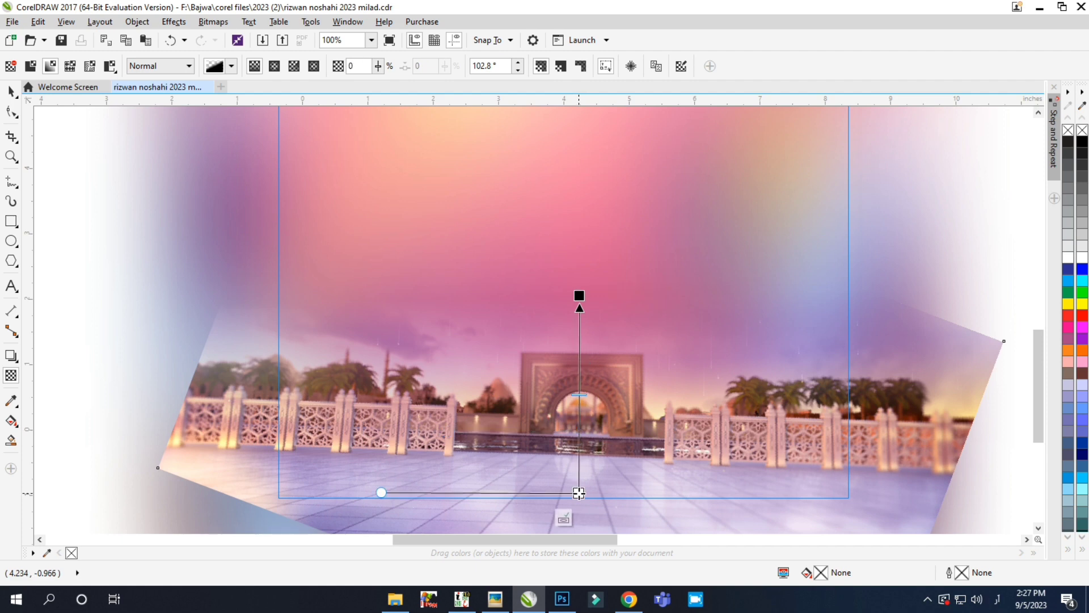
pyautogui.scroll(-1, 554, 245)
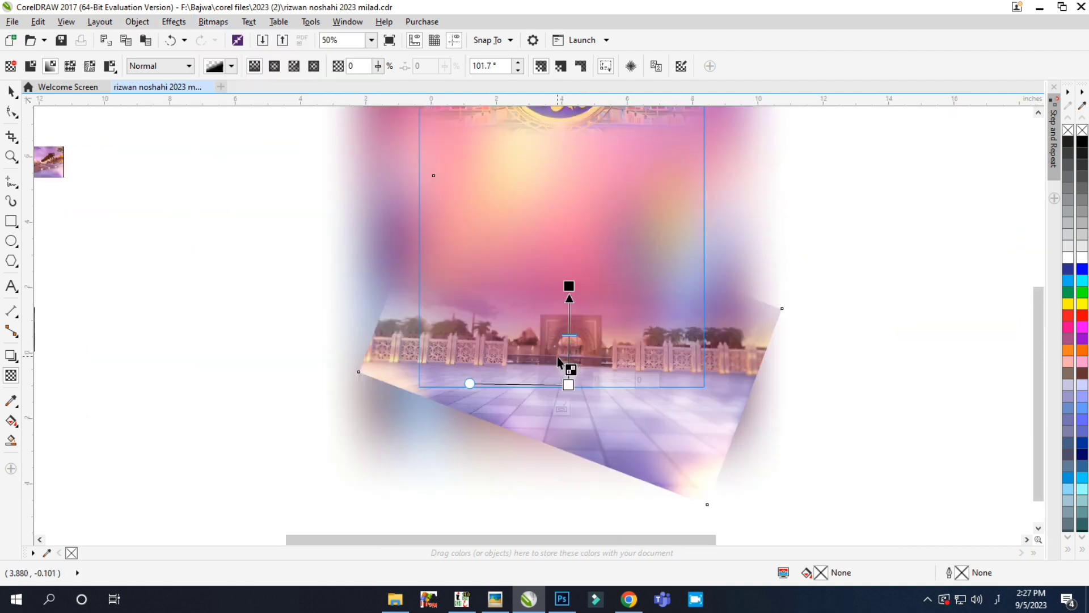
pyautogui.click(213, 22)
pyautogui.click(244, 34)
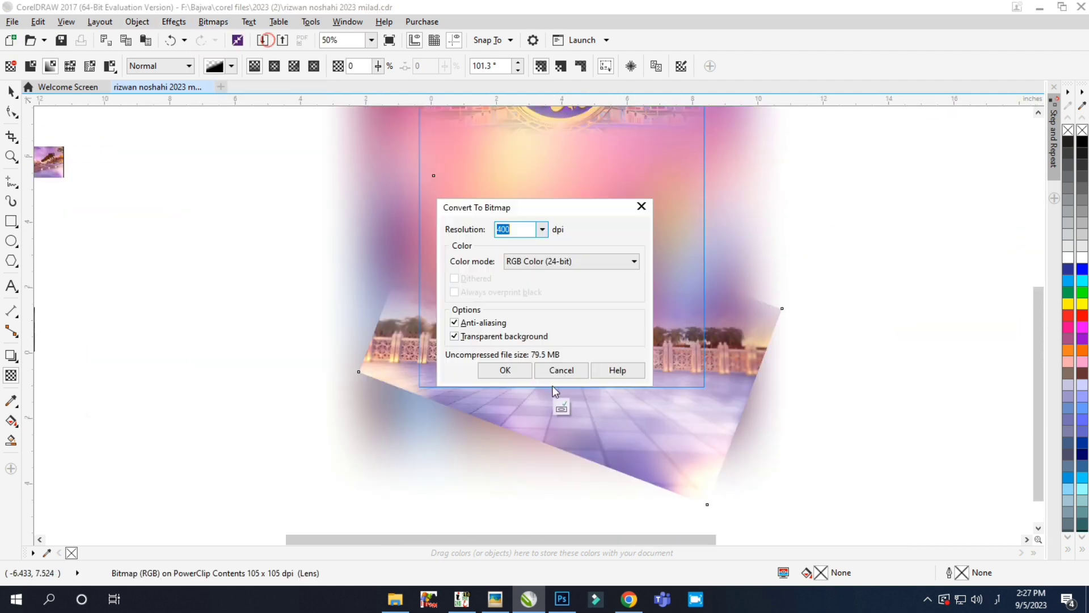
pyautogui.click(503, 367)
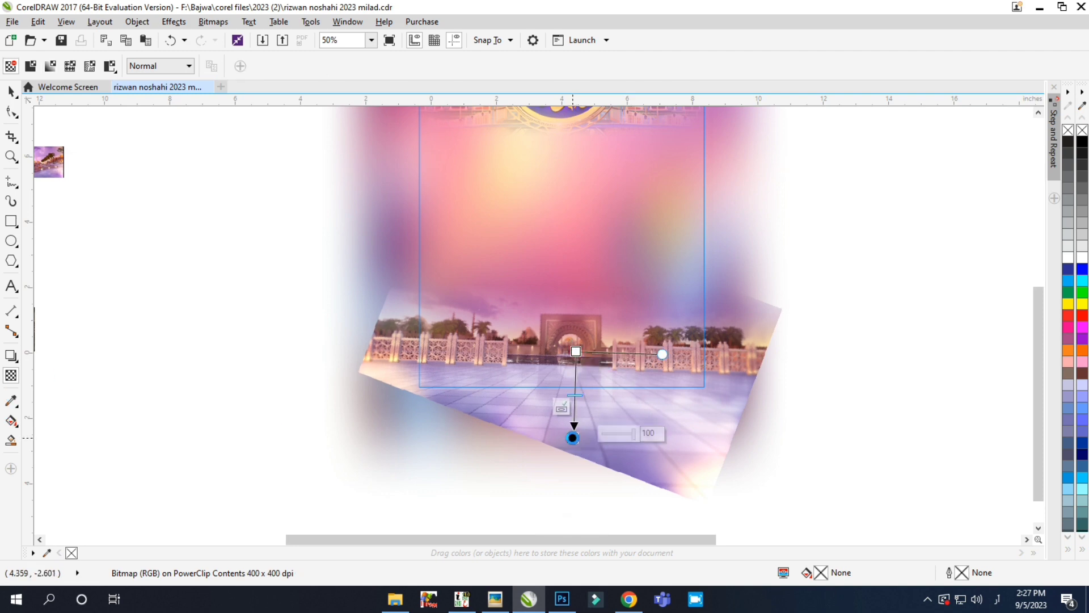
# Step: Rotate the courtyard picture slightly to 2.528 degrees to straighten its fence
pyautogui.press('space')
pyautogui.click(588, 352)
pyautogui.moveTo(800, 172); pyautogui.dragTo(791, 162)
pyautogui.click(655, 351)
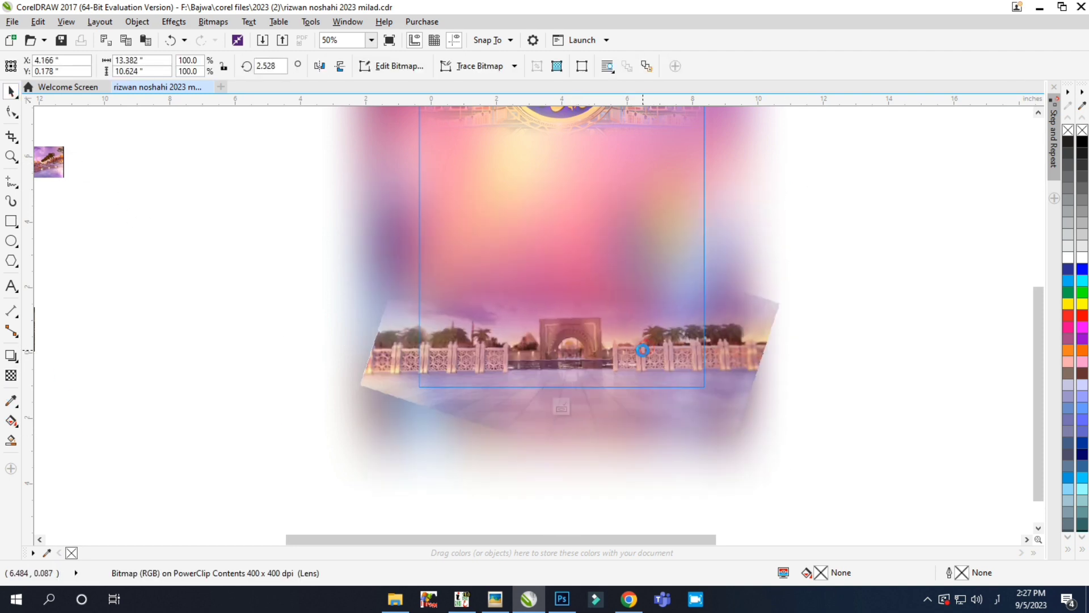
# Step: Enlarge the archway-and-railing picture and place it over the lower half of the poster
pyautogui.scroll(-1, 642, 350)
pyautogui.click(384, 275)
pyautogui.moveTo(216, 171); pyautogui.dragTo(373, 374)
pyautogui.scroll(1, 182, 327)
pyautogui.scroll(-1, 318, 306)
pyautogui.moveTo(448, 332); pyautogui.dragTo(519, 292)
pyautogui.scroll(1, 704, 269)
pyautogui.moveTo(419, 363); pyautogui.dragTo(673, 304)
# Step: Crop the archway picture to its left section with the railing and plants
pyautogui.click(11, 136)
pyautogui.moveTo(406, 255); pyautogui.dragTo(631, 400)
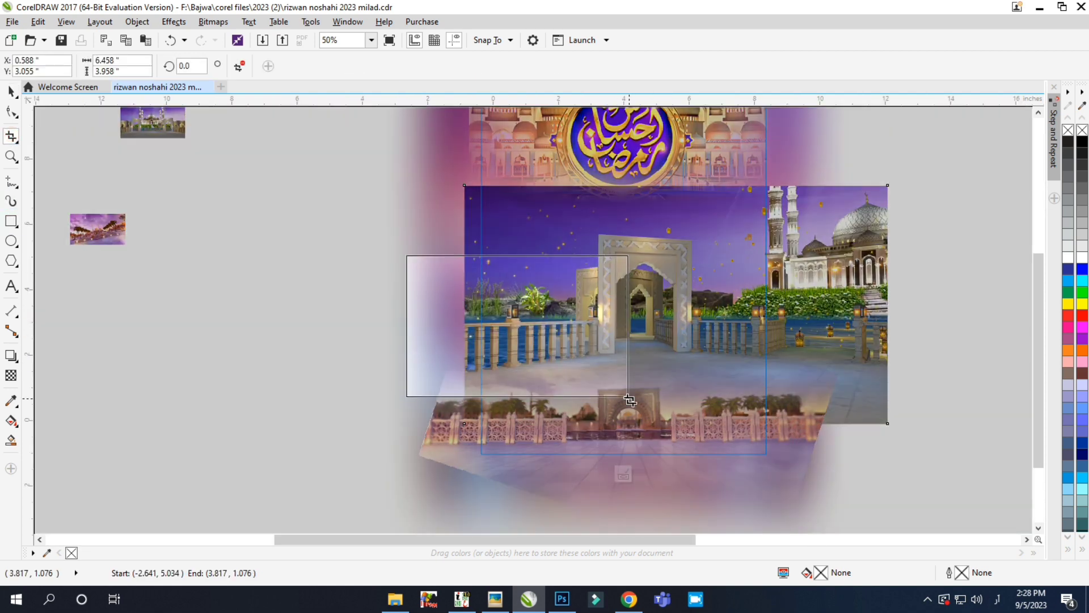
pyautogui.press('Return')
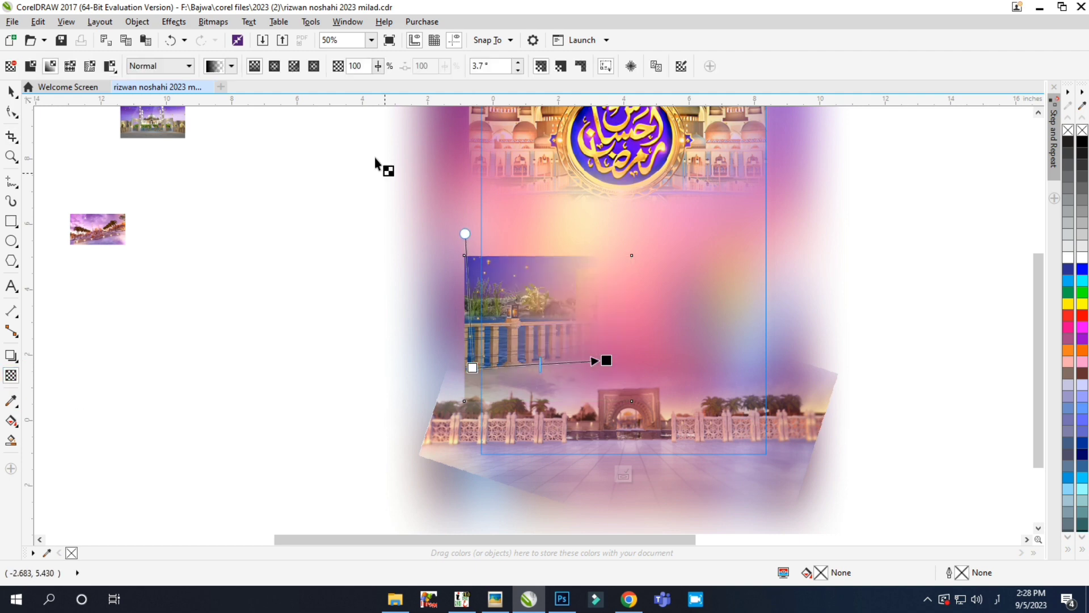
# Step: Convert the cropped railing picture with its right-side fade to a bitmap
pyautogui.click(213, 21)
pyautogui.click(244, 35)
pyautogui.click(519, 368)
# Step: Fade the upper part of the railing picture with a linear transparency and convert it to a bitmap
pyautogui.moveTo(516, 355); pyautogui.dragTo(528, 266)
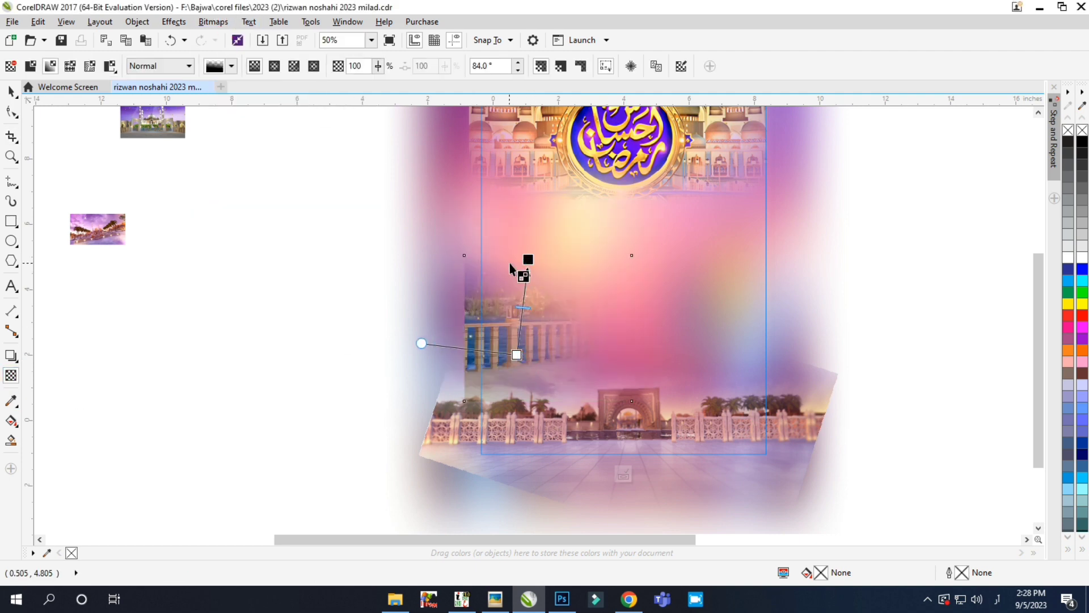
pyautogui.click(213, 21)
pyautogui.click(244, 35)
pyautogui.click(503, 369)
# Step: Narrow the railing picture to 3.835 inches and place a mirrored copy on the poster's right side
pyautogui.press('space')
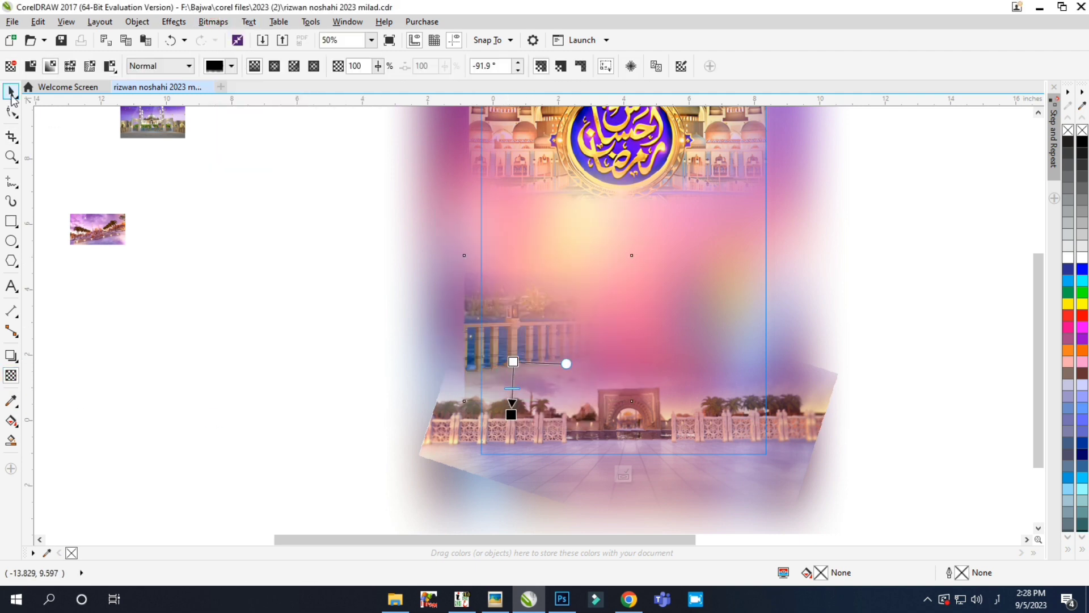
pyautogui.moveTo(635, 328); pyautogui.dragTo(590, 328)
pyautogui.scroll(-1, 439, 417)
pyautogui.moveTo(485, 377); pyautogui.dragTo(594, 380)
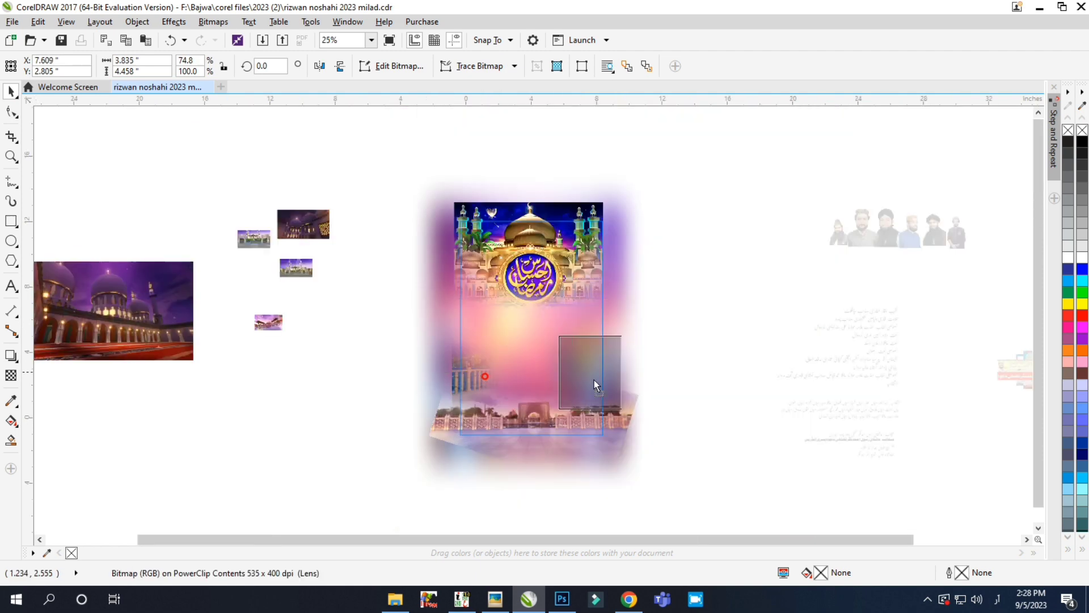
pyautogui.scroll(1, 623, 372)
pyautogui.press('Escape')
pyautogui.scroll(-1, 707, 356)
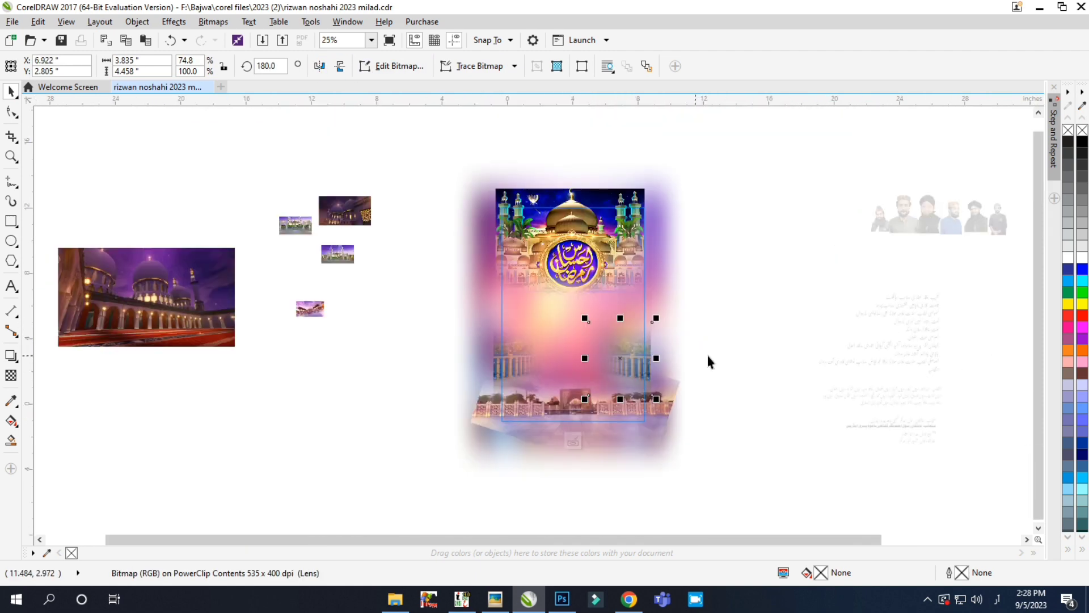
# Step: Try different positions for the dark domed mosque picture beside the poster
pyautogui.scroll(2, 309, 205)
pyautogui.moveTo(409, 248); pyautogui.dragTo(636, 275)
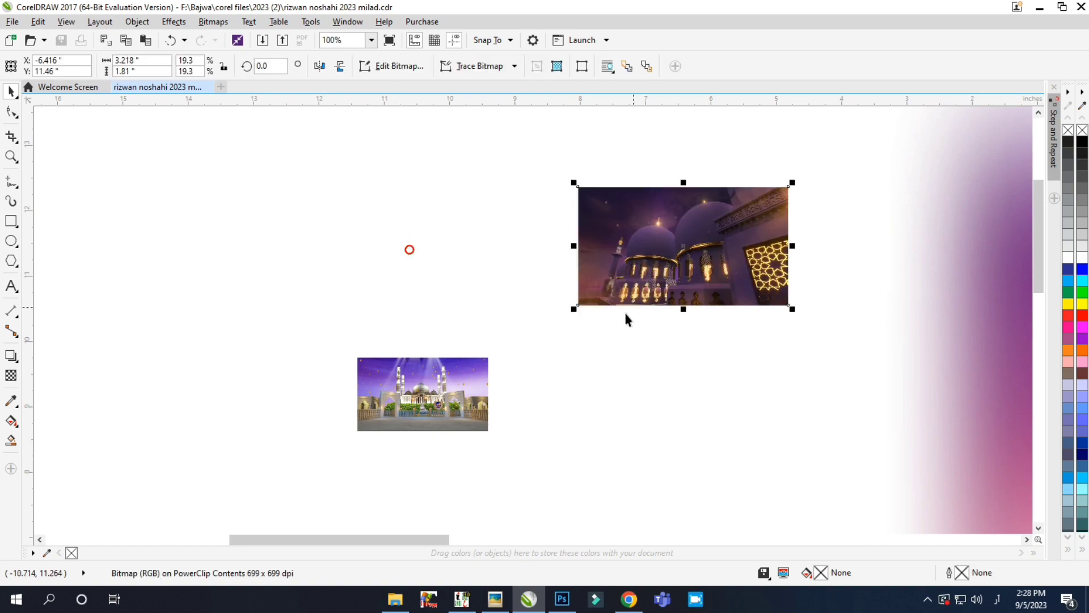
pyautogui.scroll(-1, 319, 164)
pyautogui.scroll(1, 413, 201)
pyautogui.scroll(-2, 425, 177)
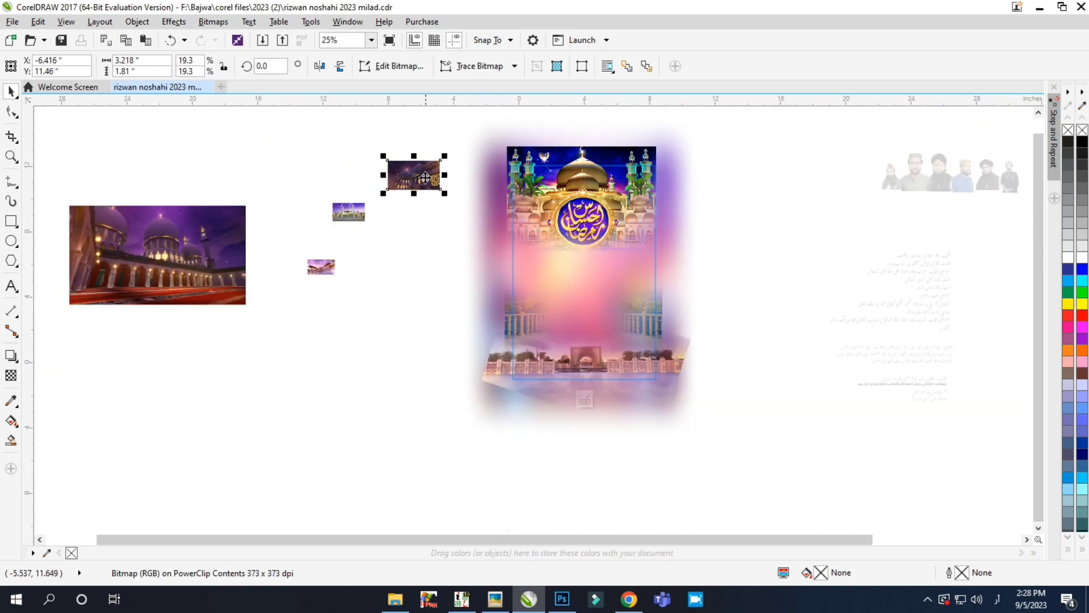
pyautogui.scroll(2, 571, 128)
pyautogui.moveTo(499, 114); pyautogui.dragTo(453, 229)
# Step: Select both side railing pictures and set their brightness to 4 and contrast to 72
pyautogui.scroll(-2, 572, 128)
pyautogui.scroll(1, 389, 138)
pyautogui.scroll(-2, 344, 238)
pyautogui.scroll(1, 344, 238)
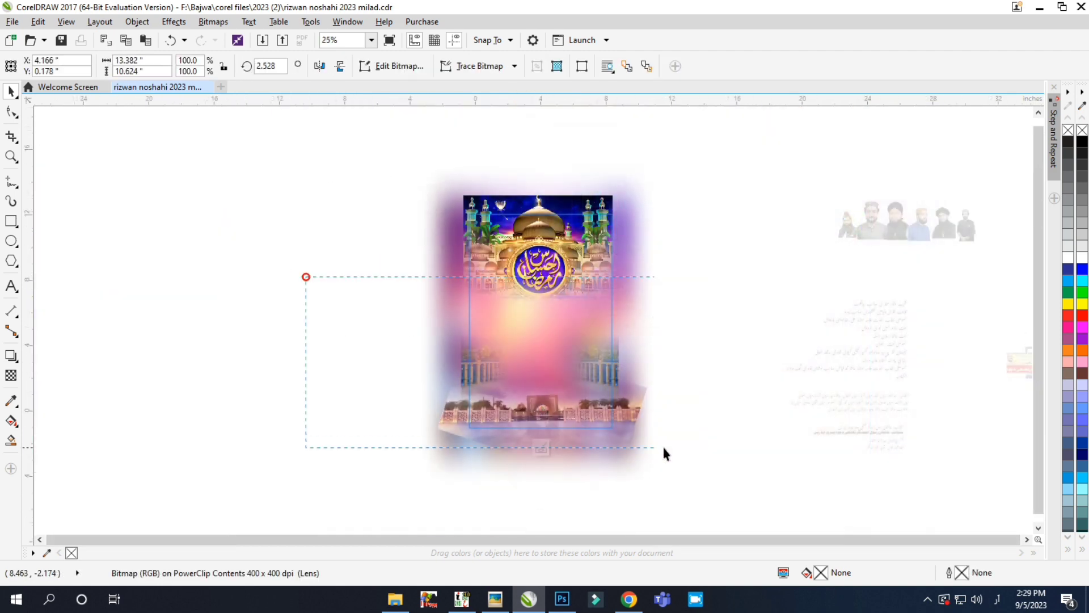
pyautogui.click(174, 21)
pyautogui.moveTo(190, 38)
pyautogui.click(377, 110)
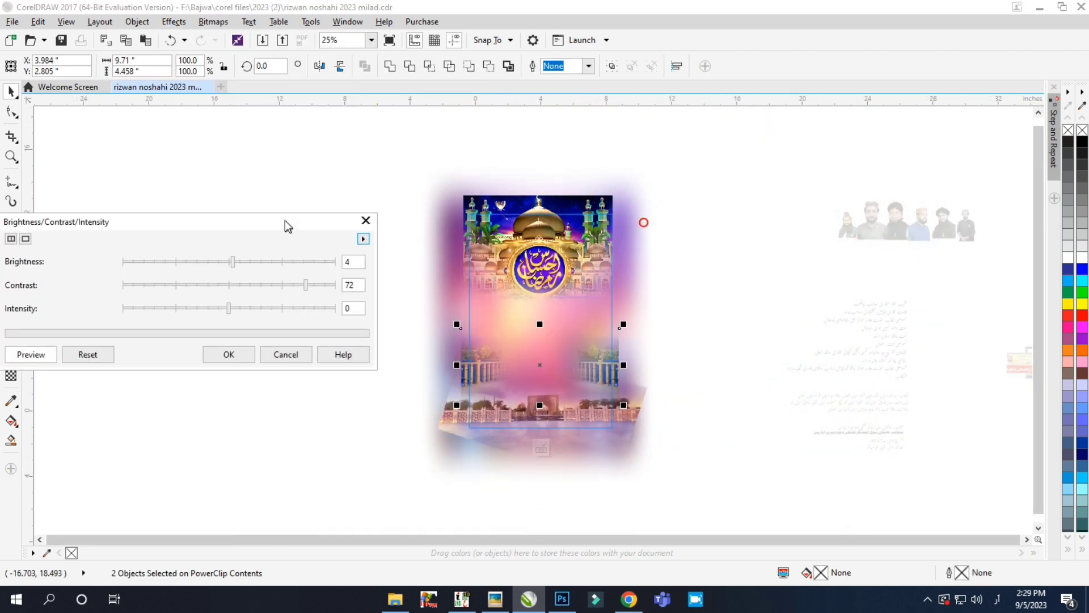
pyautogui.click(238, 355)
# Step: Set the saturation of the two selected side railing pictures to 71
pyautogui.click(181, 22)
pyautogui.click(385, 154)
pyautogui.moveTo(173, 310); pyautogui.dragTo(222, 317)
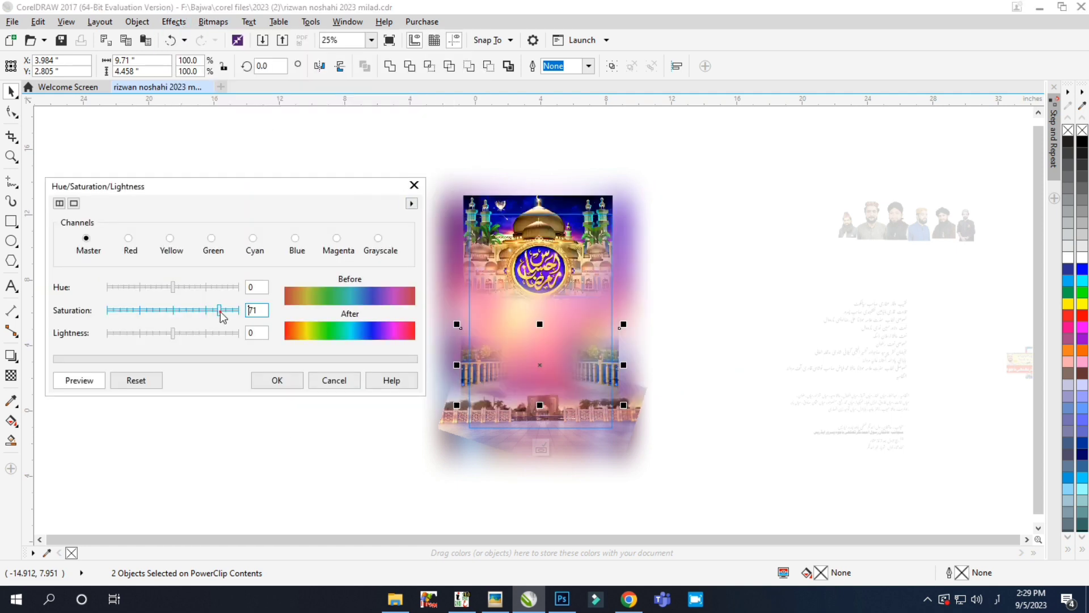
pyautogui.click(264, 378)
pyautogui.scroll(2, 506, 335)
pyautogui.scroll(-2, 537, 309)
pyautogui.scroll(2, 535, 312)
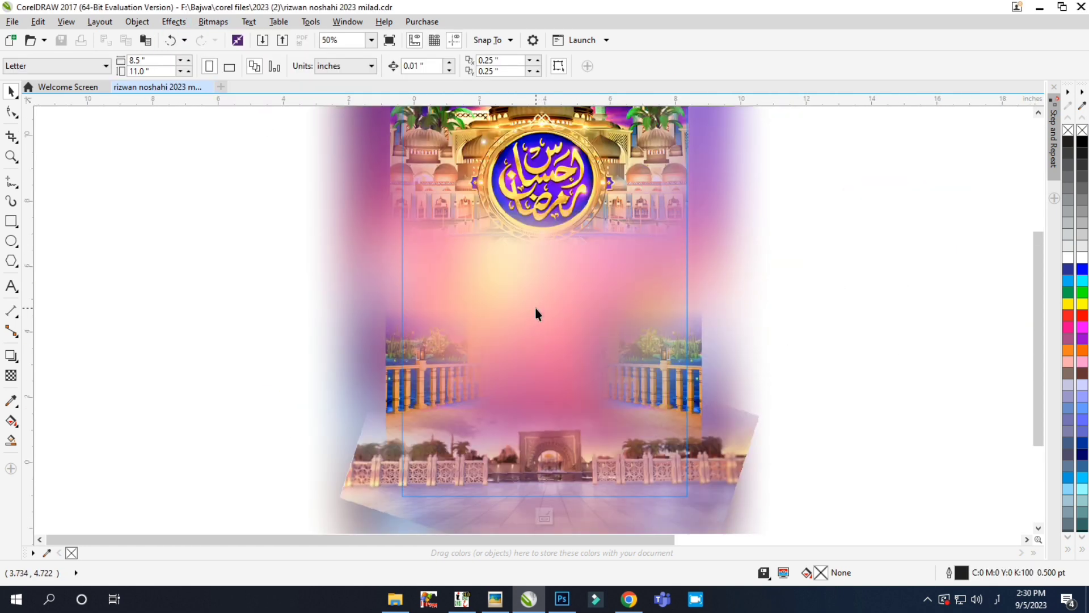
# Step: Bring the planet-and-ring landscape picture from the blue wallpapers folder into the poster
pyautogui.scroll(-2, 535, 308)
pyautogui.click(394, 599)
pyautogui.click(61, 298)
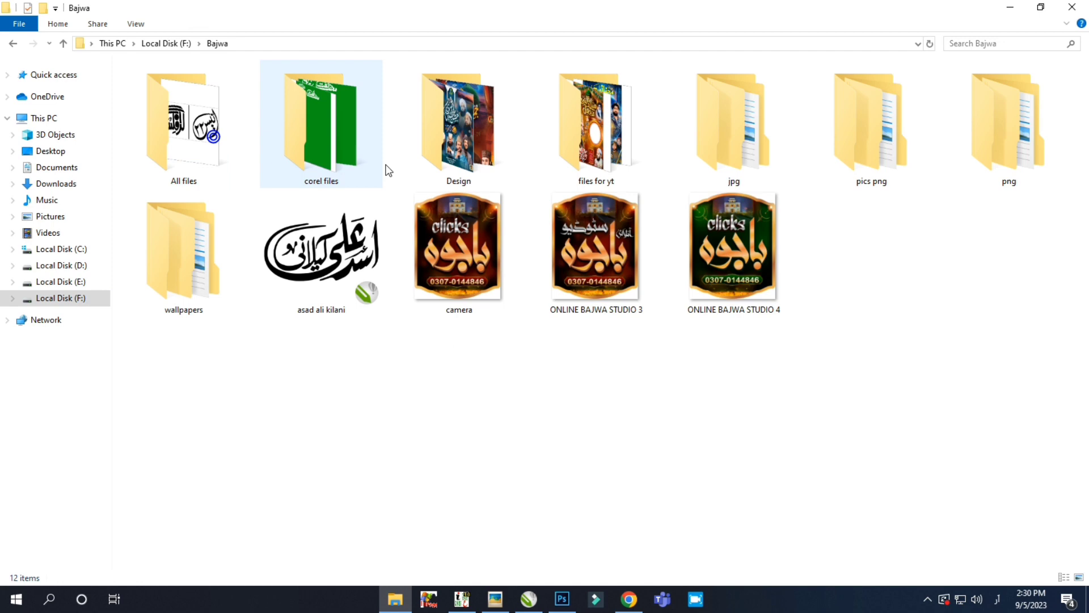
pyautogui.doubleClick(177, 265)
pyautogui.doubleClick(417, 124)
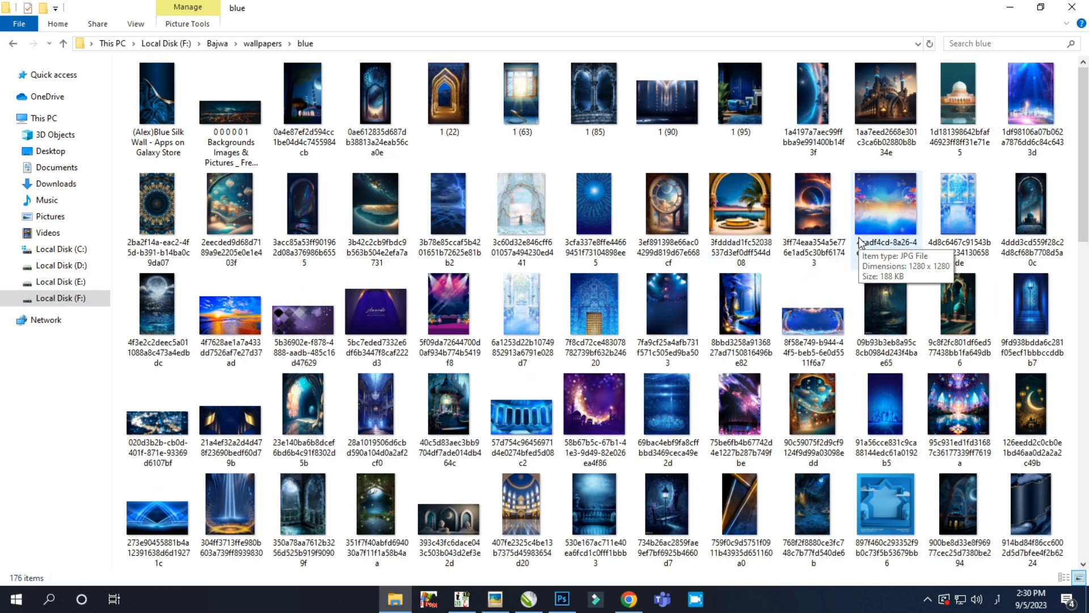
pyautogui.moveTo(813, 205); pyautogui.dragTo(334, 369)
# Step: Stretch the ring landscape to about 9.357 by 11.896 inches and place it over the poster's lower part
pyautogui.scroll(2, 539, 283)
pyautogui.moveTo(557, 344); pyautogui.dragTo(559, 383)
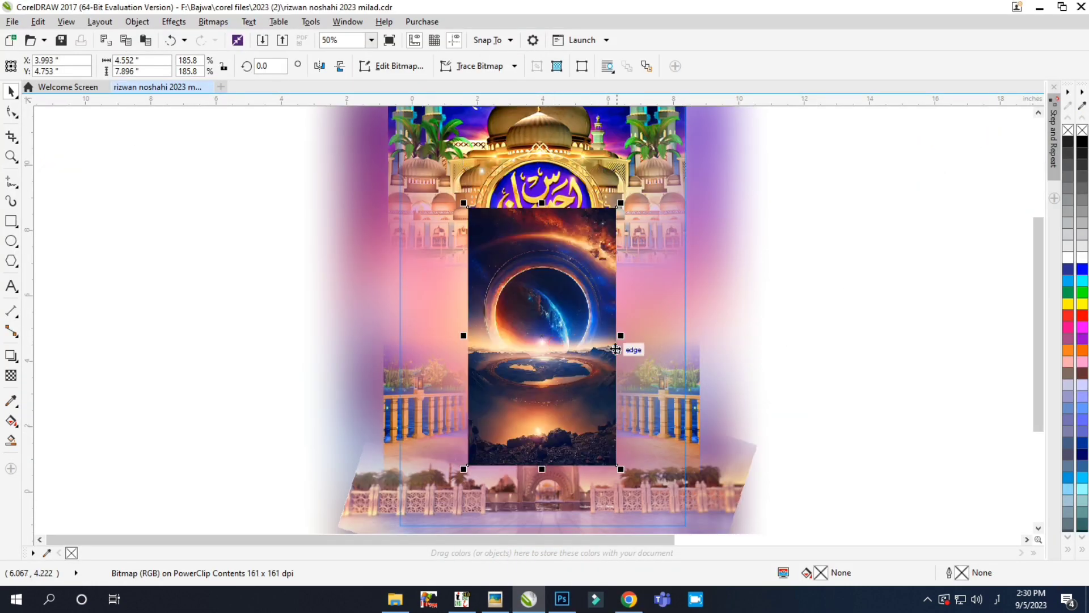
pyautogui.moveTo(620, 335); pyautogui.dragTo(640, 335)
pyautogui.moveTo(542, 203); pyautogui.dragTo(541, 188)
pyautogui.moveTo(553, 306); pyautogui.dragTo(546, 349)
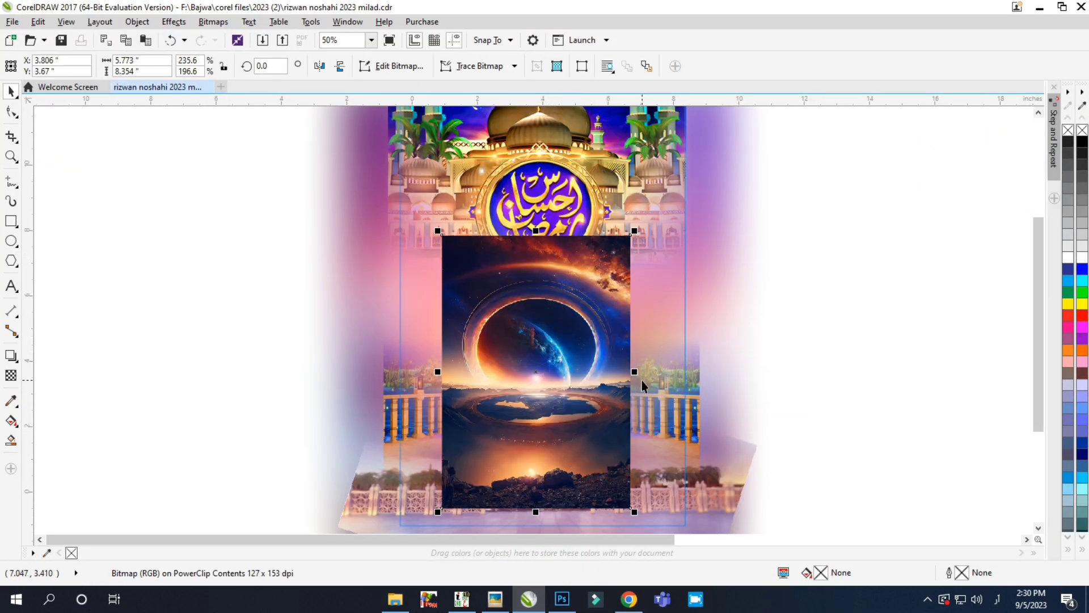
pyautogui.moveTo(654, 375); pyautogui.dragTo(654, 375)
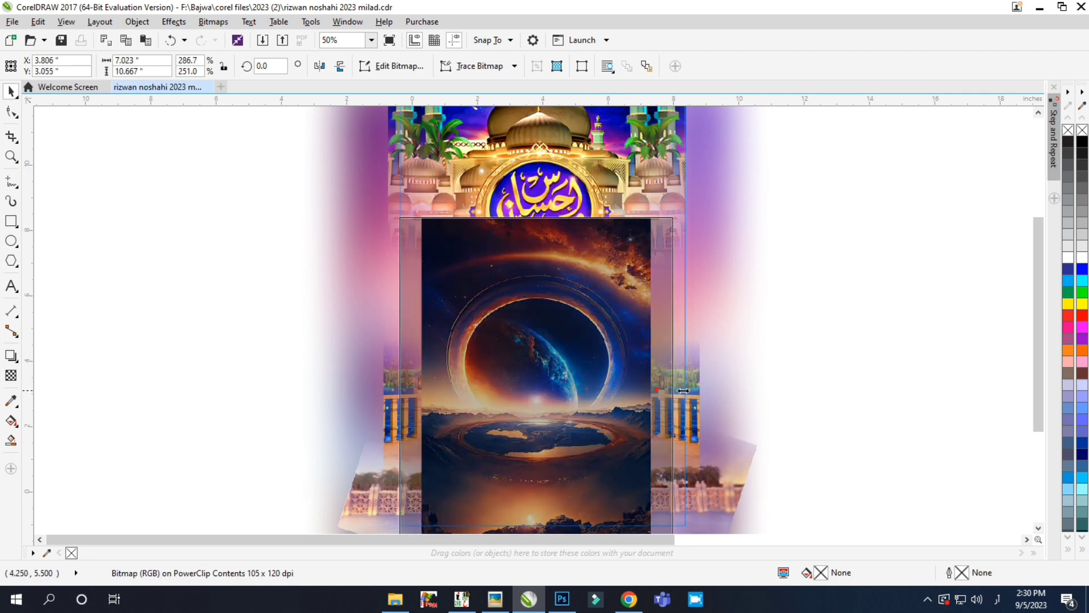
pyautogui.moveTo(647, 209); pyautogui.dragTo(693, 212)
pyautogui.moveTo(592, 219); pyautogui.dragTo(593, 218)
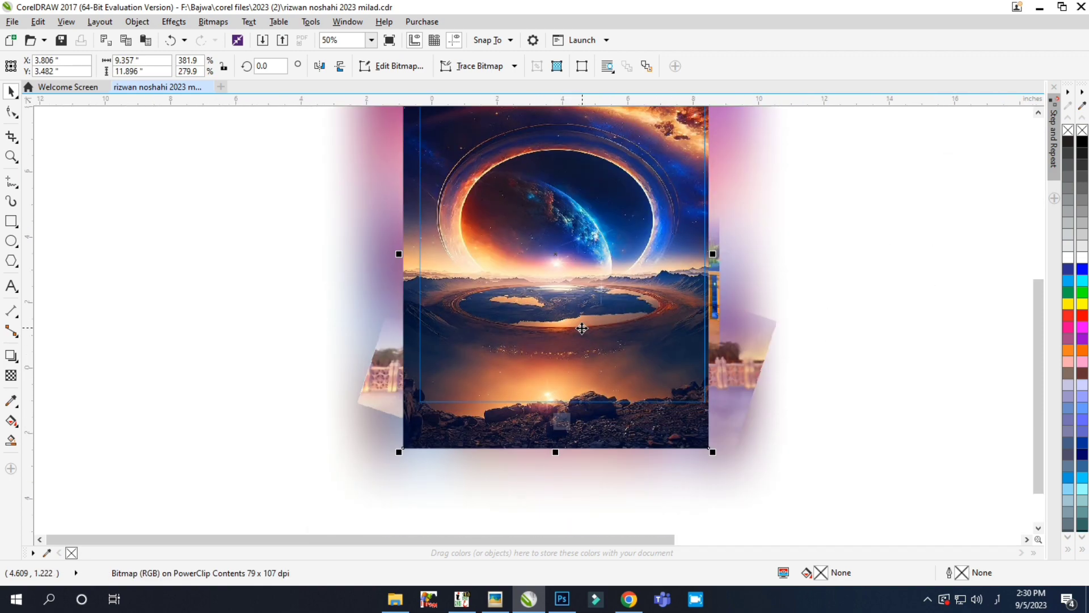
# Step: Fade the upper part of the ring landscape with a vertical linear transparency and convert it to a bitmap
pyautogui.press('t')
pyautogui.moveTo(602, 408); pyautogui.dragTo(597, 293)
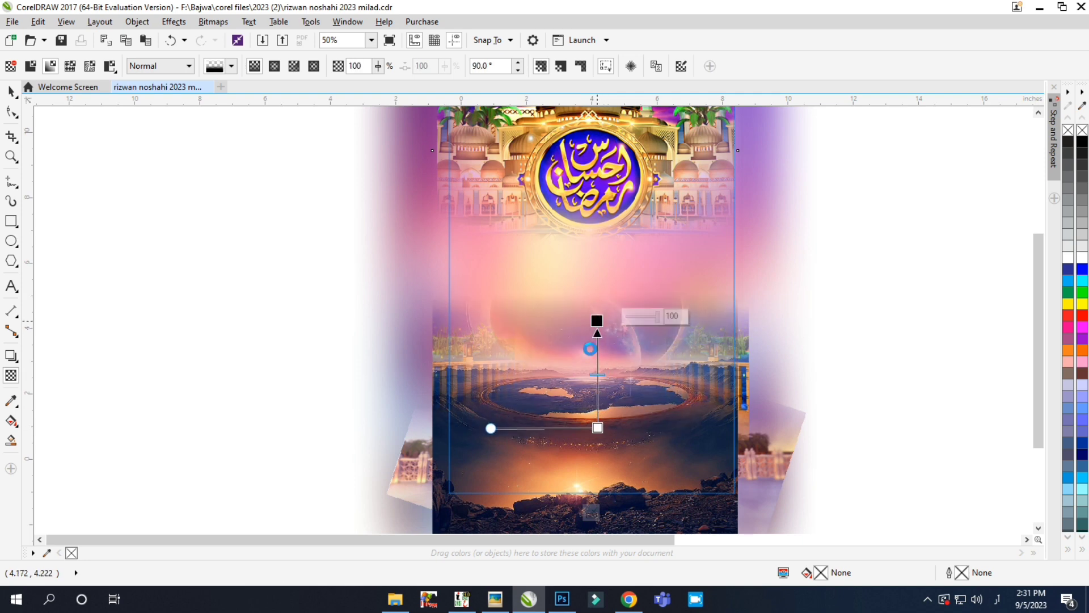
pyautogui.click(213, 22)
pyautogui.click(238, 37)
pyautogui.click(567, 371)
# Step: Place the ring landscape behind the courtyard picture and increase its saturation
pyautogui.scroll(-2, 567, 371)
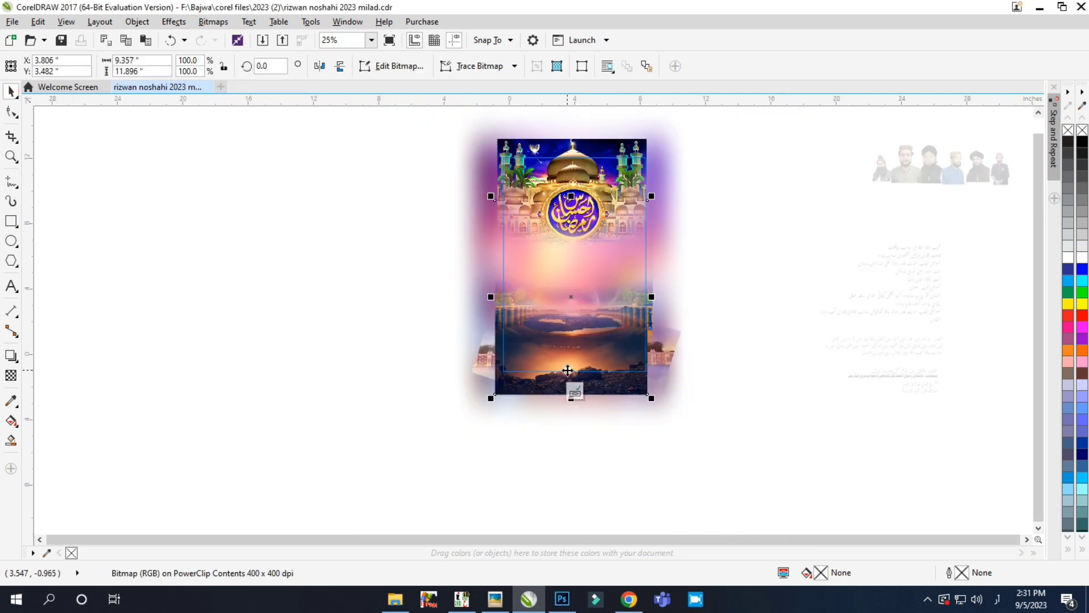
pyautogui.scroll(2, 571, 297)
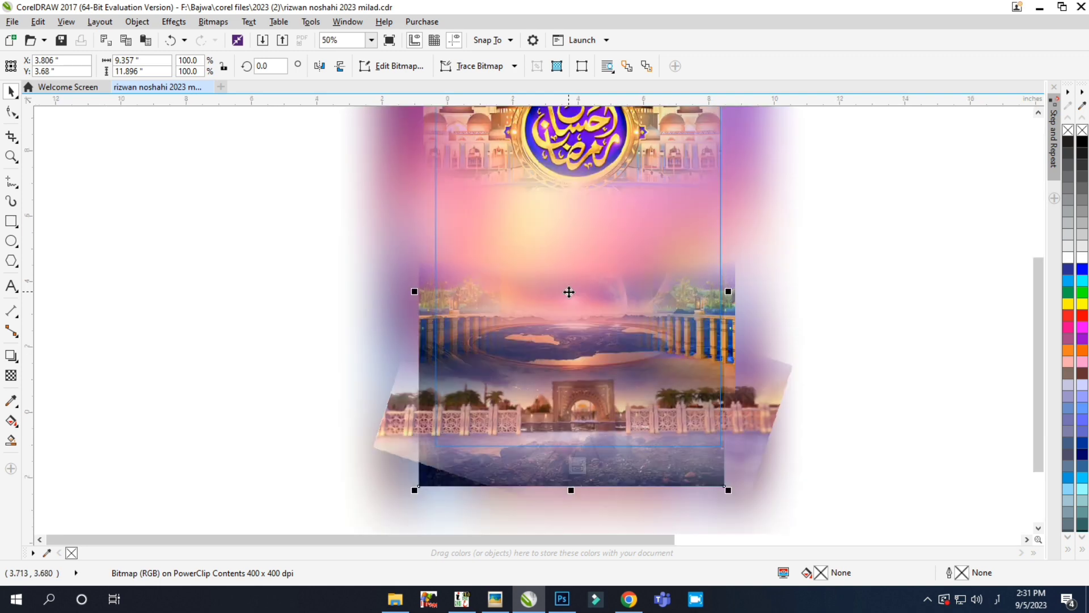
pyautogui.click(212, 22)
pyautogui.moveTo(195, 36)
pyautogui.click(309, 158)
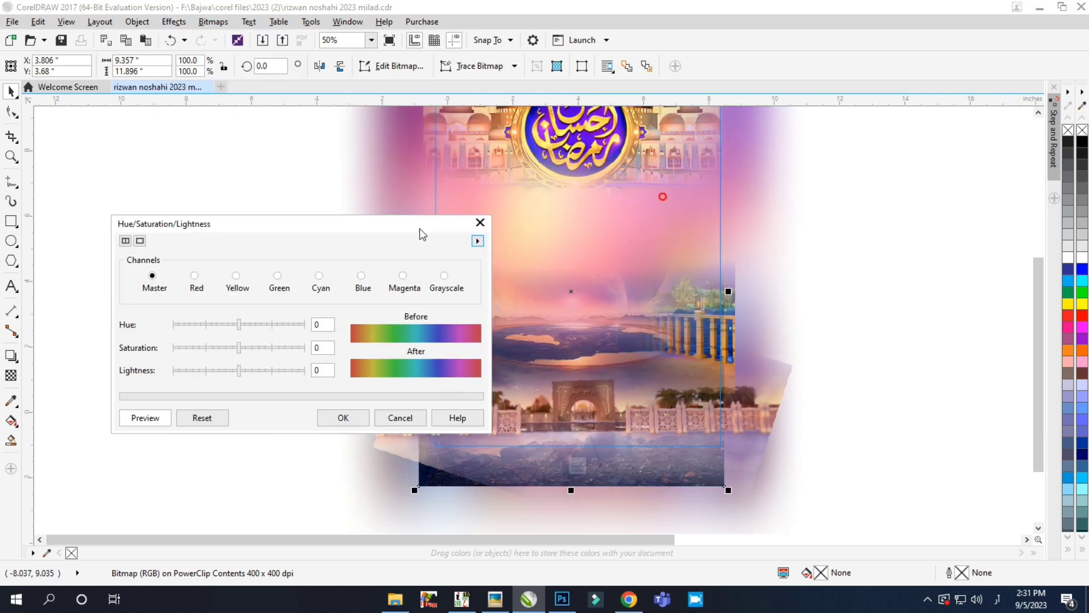
pyautogui.moveTo(238, 348); pyautogui.dragTo(272, 347)
pyautogui.click(342, 417)
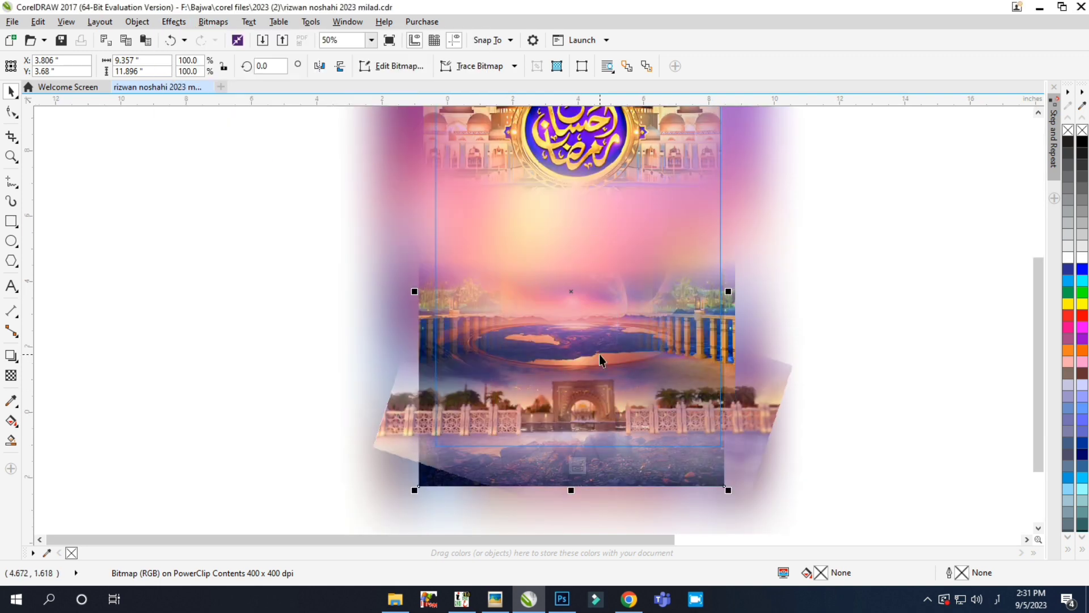
pyautogui.scroll(-2, 564, 389)
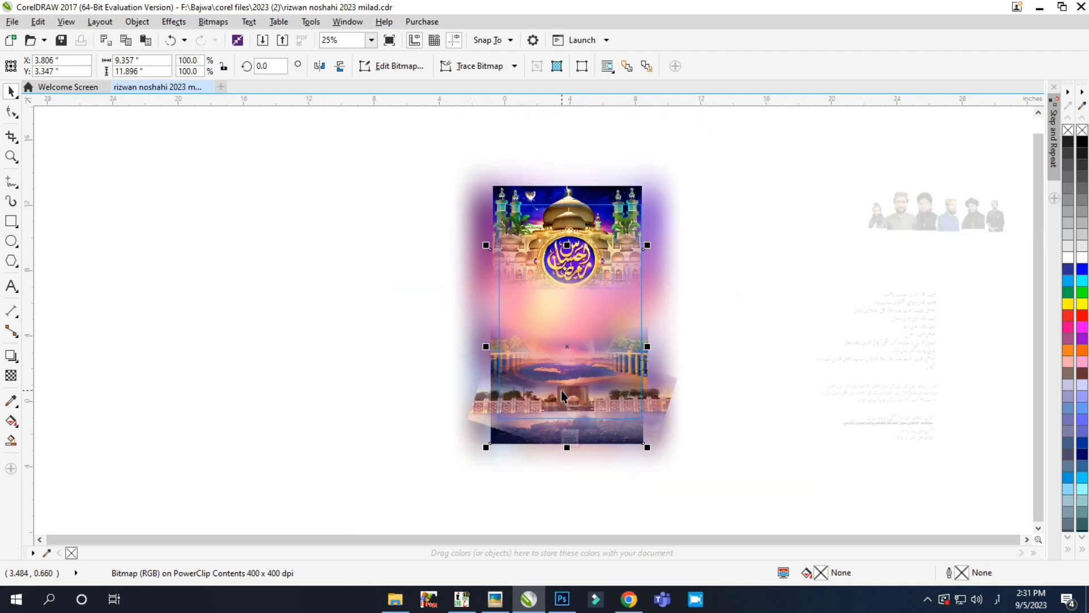
# Step: Remove the tilted courtyard picture from the poster and shorten the ring landscape to 10.51 inches high
pyautogui.click(329, 406)
pyautogui.moveTo(570, 397); pyautogui.dragTo(230, 296)
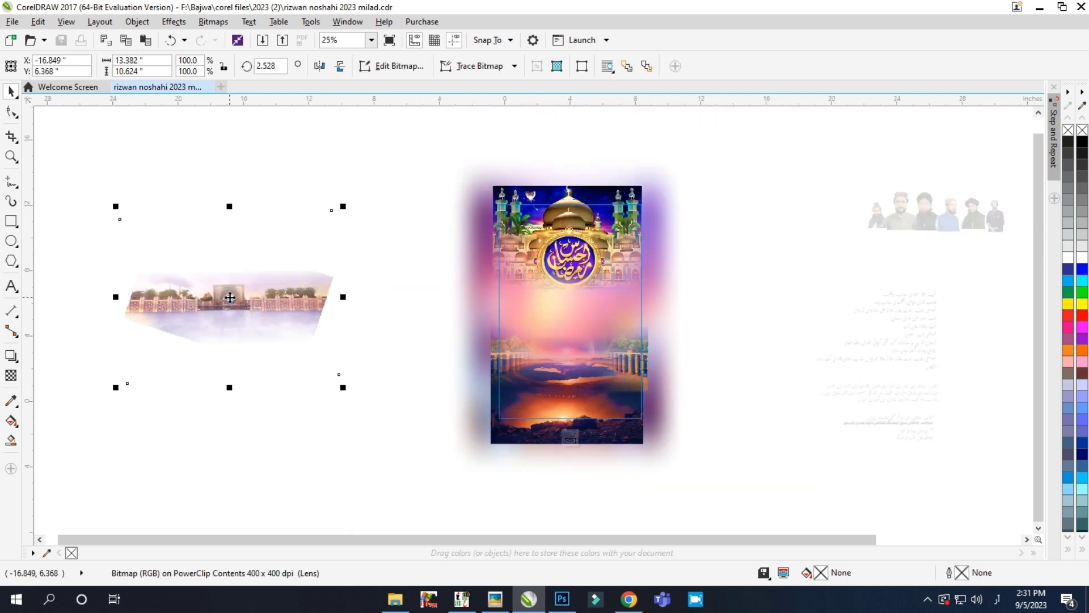
pyautogui.hotkey('ctrl', 'z')
pyautogui.scroll(1, 609, 414)
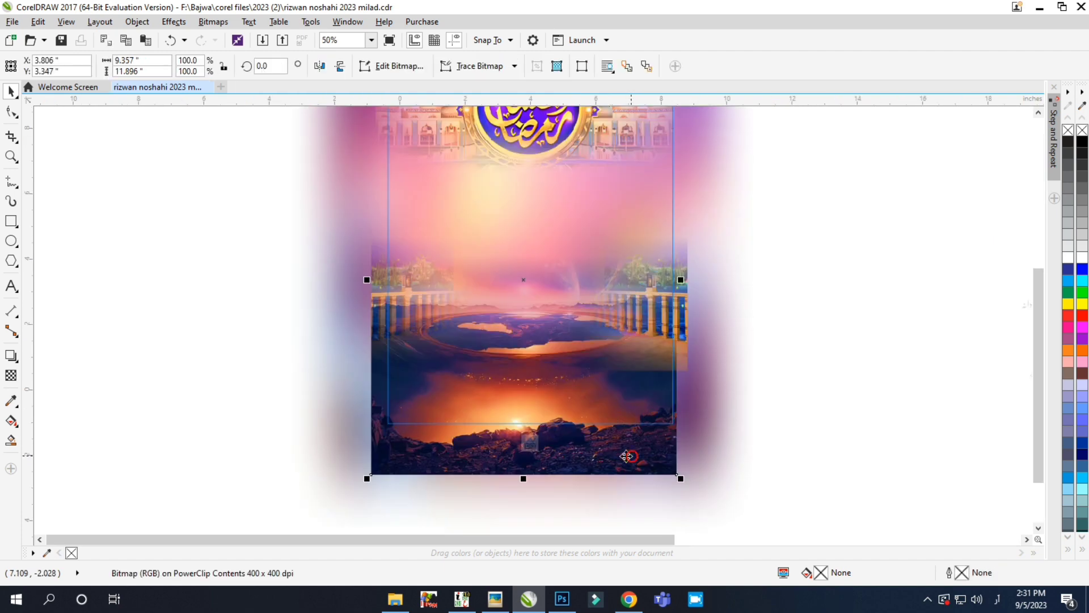
pyautogui.moveTo(524, 283); pyautogui.dragTo(522, 261)
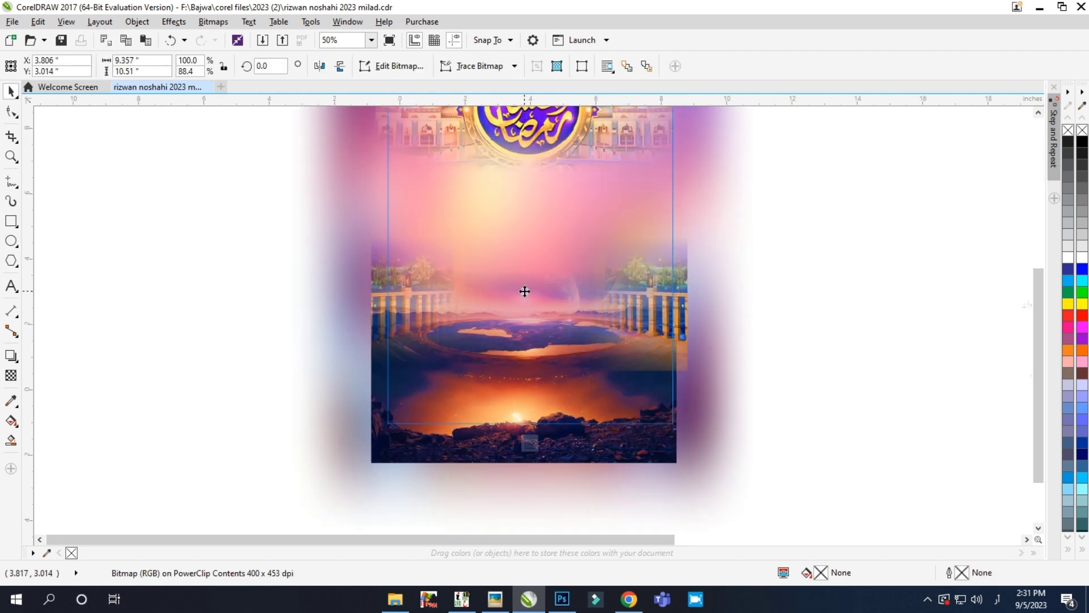
# Step: Enlarge the side railing pictures and move them lower over the ring landscape
pyautogui.click(779, 307)
pyautogui.click(647, 340)
pyautogui.moveTo(509, 372); pyautogui.dragTo(530, 405)
pyautogui.moveTo(692, 405); pyautogui.dragTo(706, 424)
pyautogui.moveTo(645, 364); pyautogui.dragTo(329, 346)
pyautogui.press('F3')
pyautogui.click(720, 332)
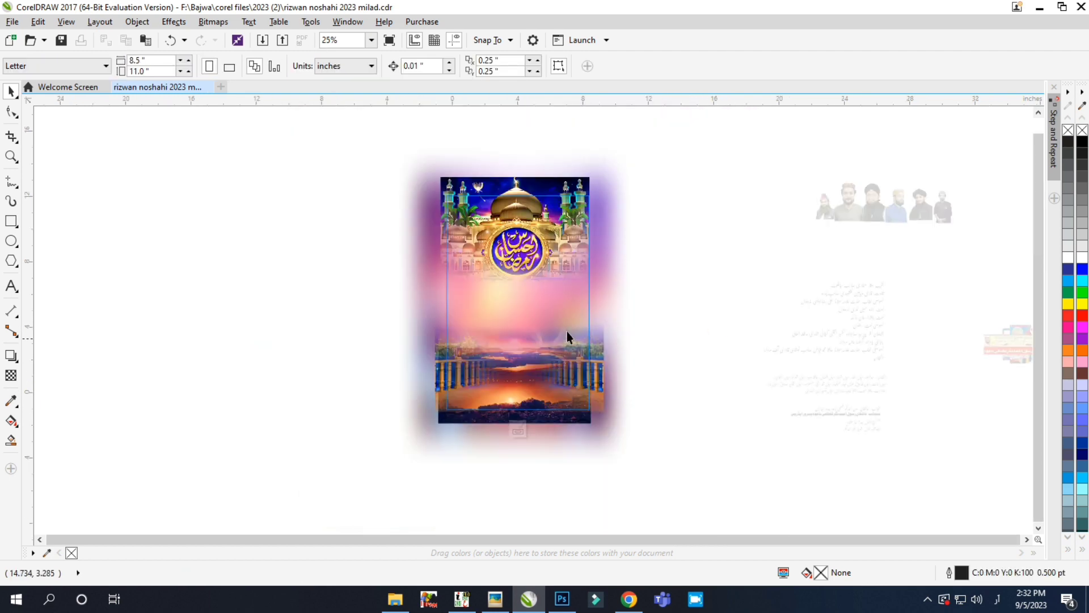
# Step: Apply a blur effect to the ring landscape picture
pyautogui.click(566, 325)
pyautogui.click(216, 22)
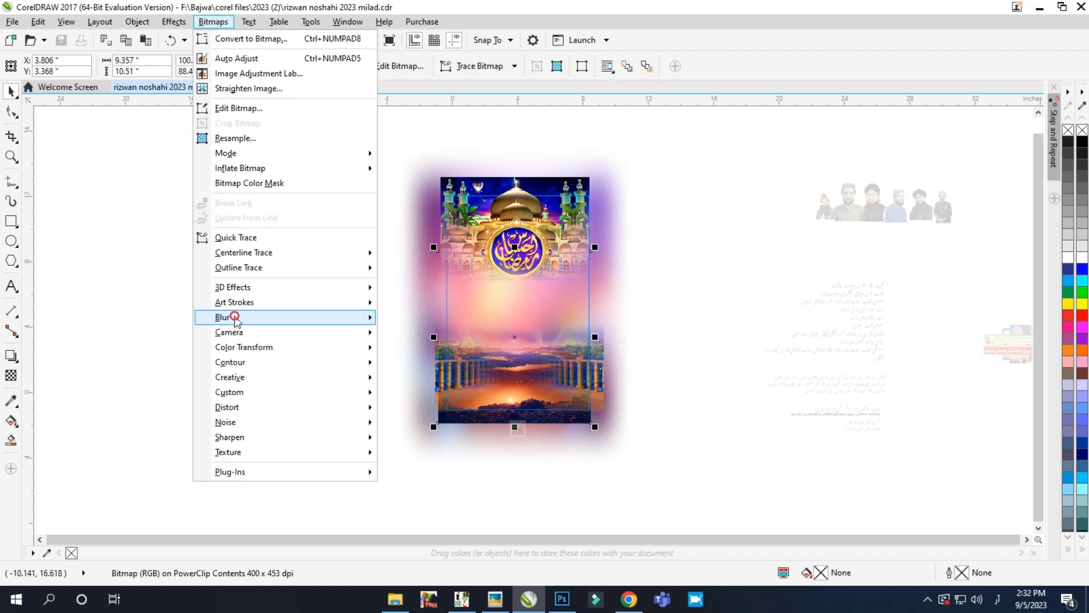
pyautogui.moveTo(235, 317)
pyautogui.click(414, 362)
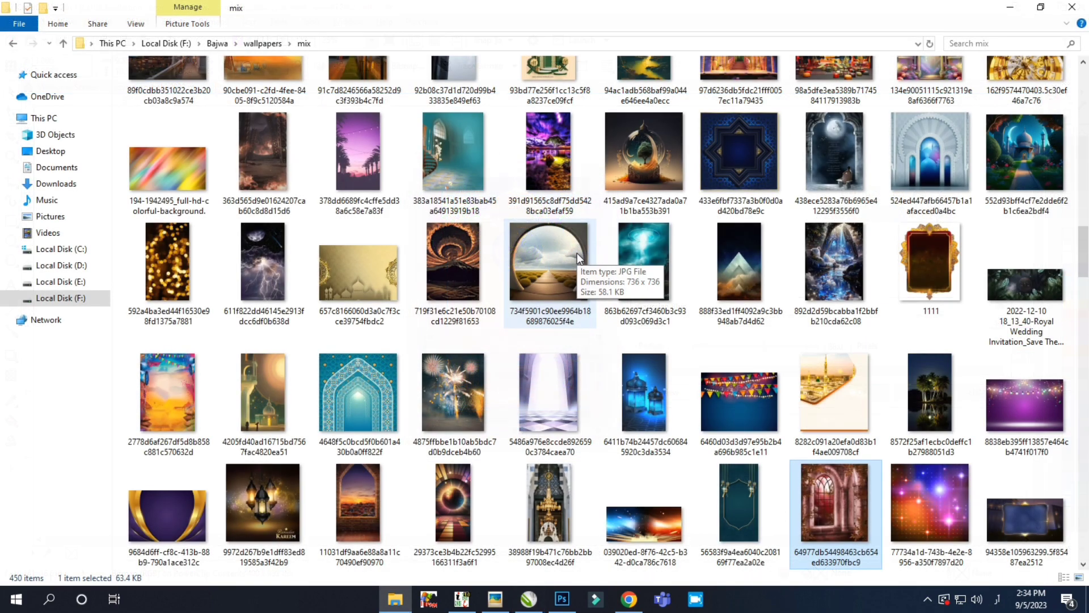
# Step: Bring the round gateway picture from the mix wallpapers folder beside the poster and size it to 5.236 inches square
pyautogui.click(579, 267)
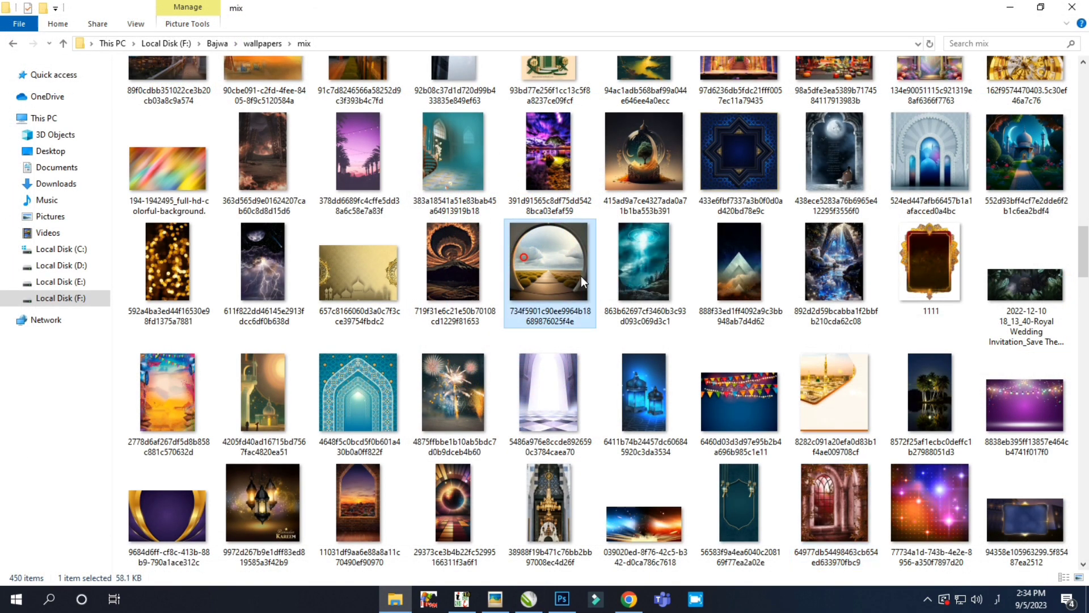
pyautogui.moveTo(581, 276); pyautogui.dragTo(279, 257)
pyautogui.moveTo(325, 213); pyautogui.dragTo(412, 127)
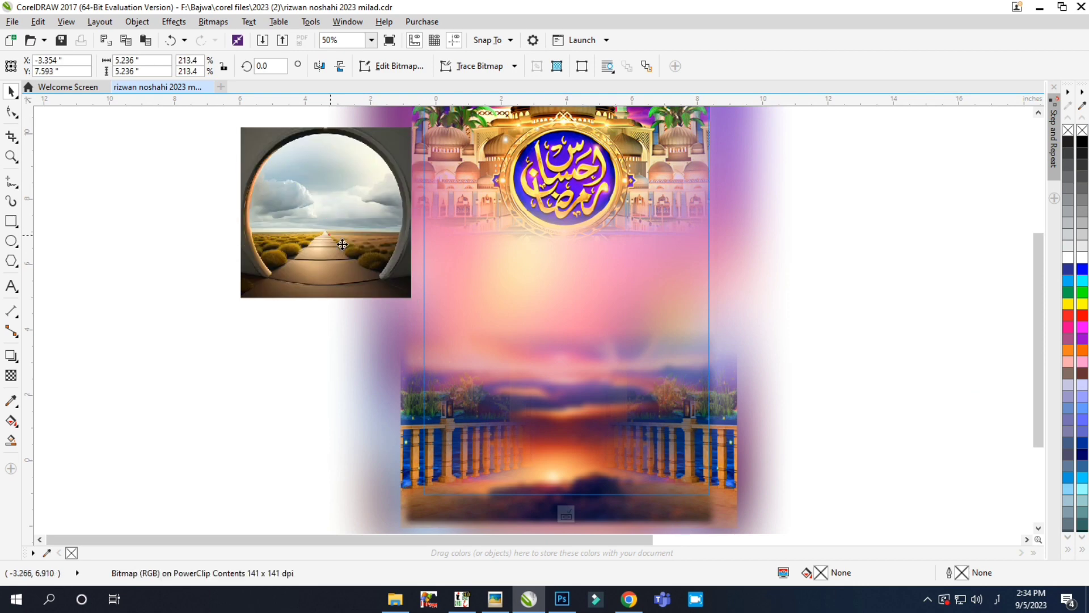
# Step: Place the round gateway picture below the calligraphy medallion and resize it to about 7.706 by 7.504 inches
pyautogui.moveTo(343, 243); pyautogui.dragTo(526, 428)
pyautogui.moveTo(597, 309); pyautogui.dragTo(685, 221)
pyautogui.moveTo(688, 353); pyautogui.dragTo(710, 353)
pyautogui.moveTo(565, 218); pyautogui.dragTo(566, 205)
pyautogui.moveTo(579, 256); pyautogui.dragTo(579, 265)
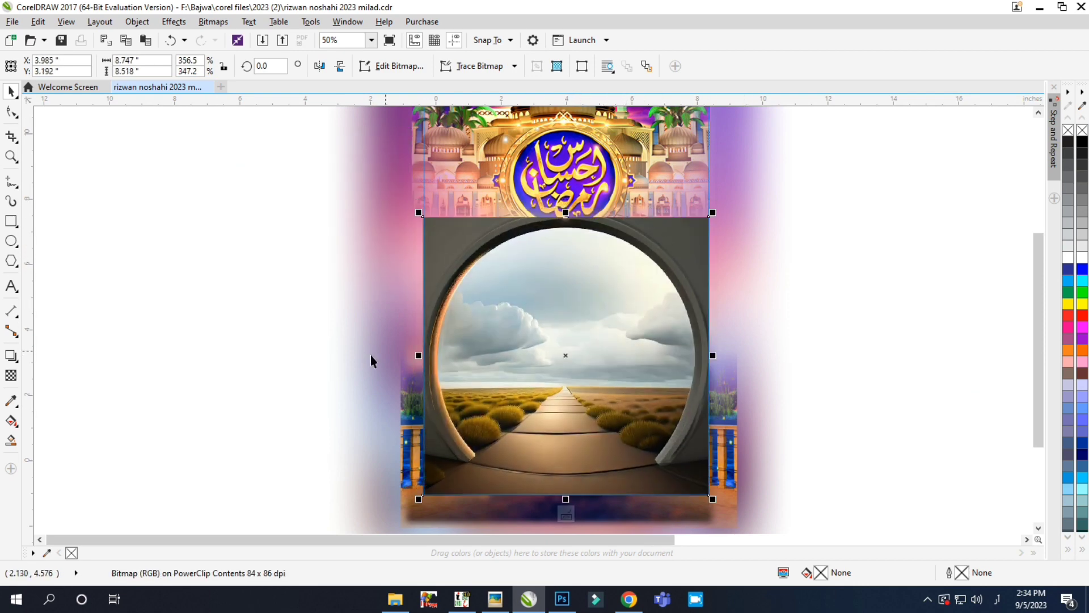
pyautogui.moveTo(713, 212); pyautogui.dragTo(691, 223)
pyautogui.moveTo(624, 335); pyautogui.dragTo(625, 330)
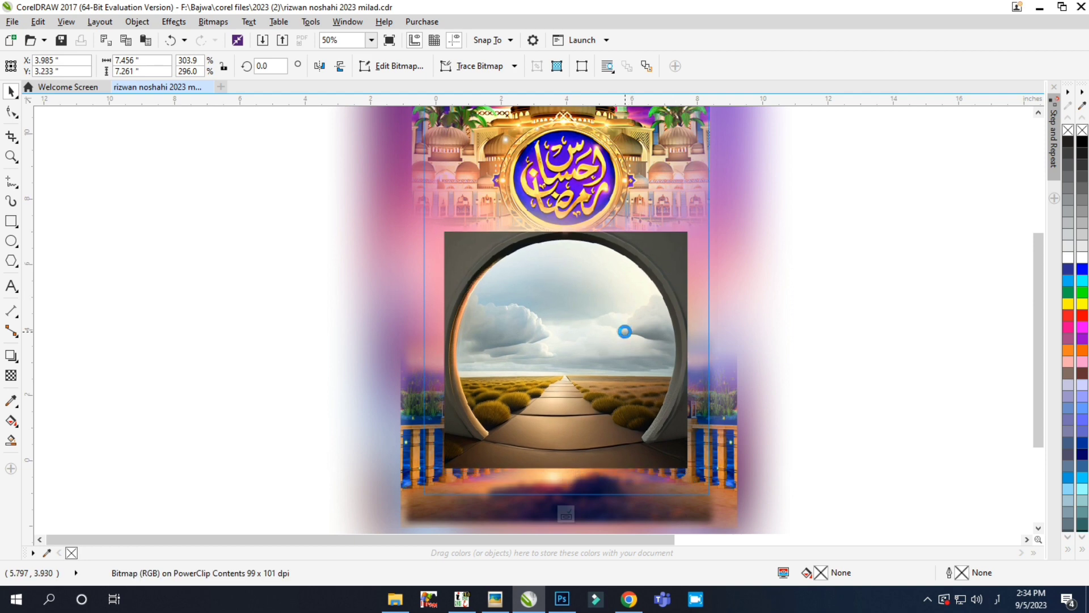
pyautogui.moveTo(691, 224); pyautogui.dragTo(697, 215)
# Step: Fade the bottom of the round gateway picture with a linear transparency and convert it to a bitmap
pyautogui.click(11, 374)
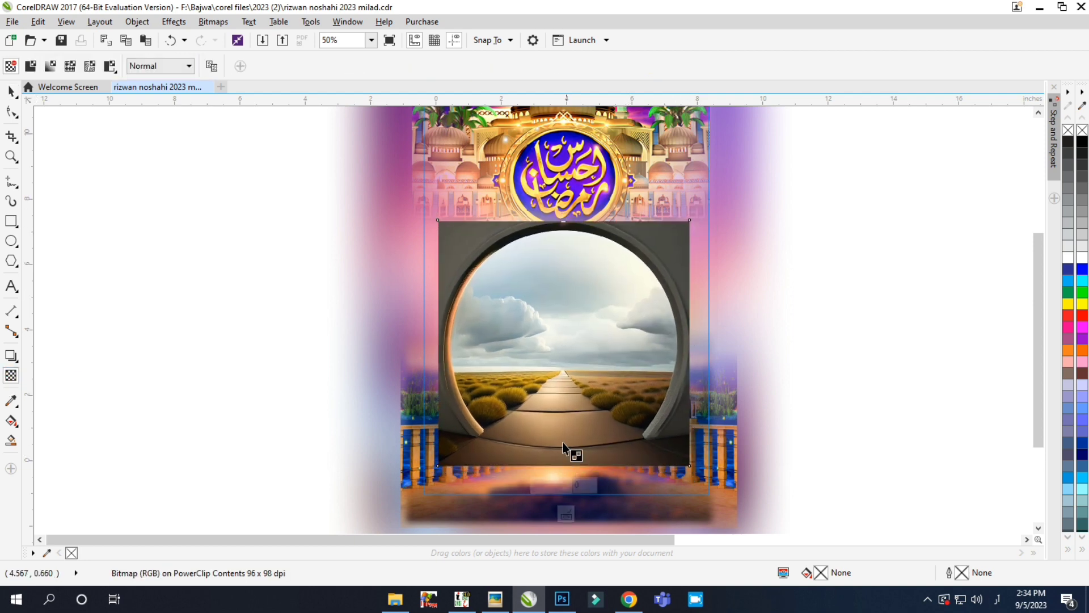
pyautogui.click(213, 21)
pyautogui.click(238, 35)
pyautogui.press('Return')
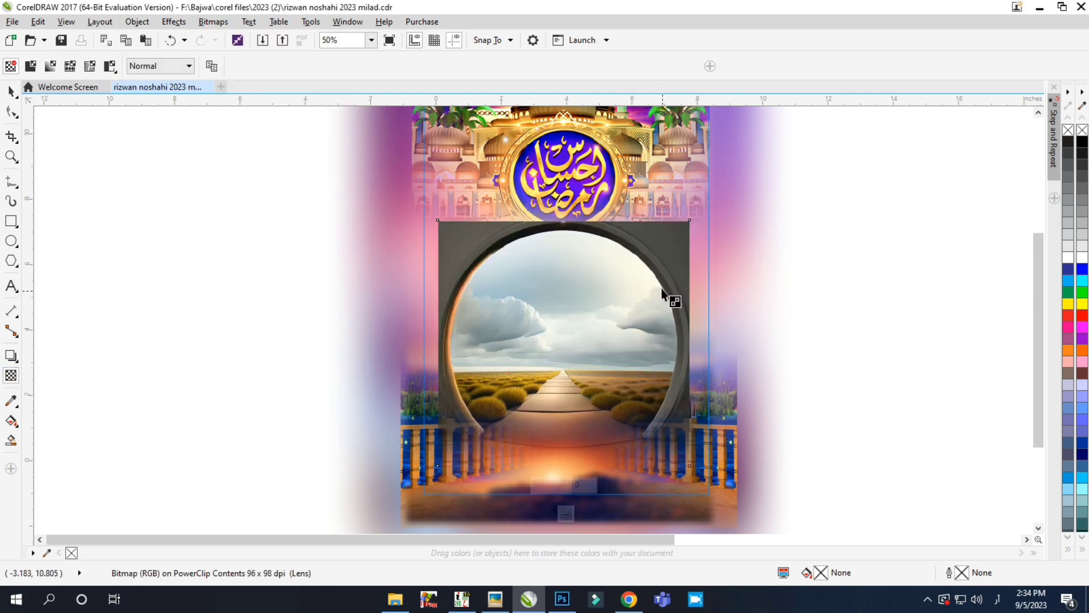
# Step: Fade the gateway picture's upper corners and right edge with linear transparencies, converting it to a bitmap after each fade
pyautogui.scroll(1, 654, 260)
pyautogui.press('Left')
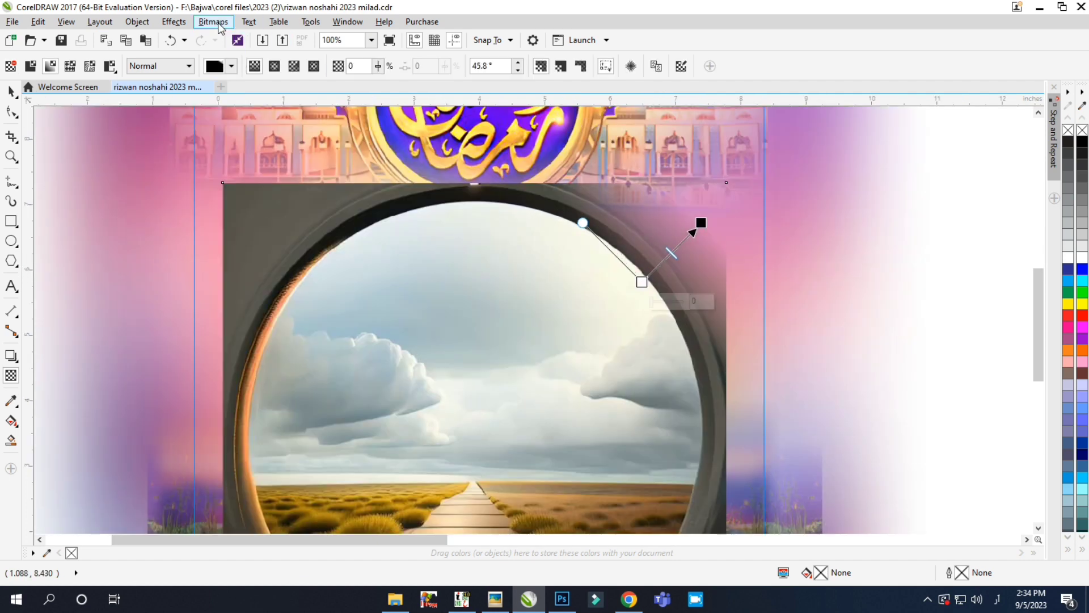
pyautogui.press('Return')
pyautogui.press('Return')
pyautogui.click(516, 371)
pyautogui.hotkey('alt', 'b')
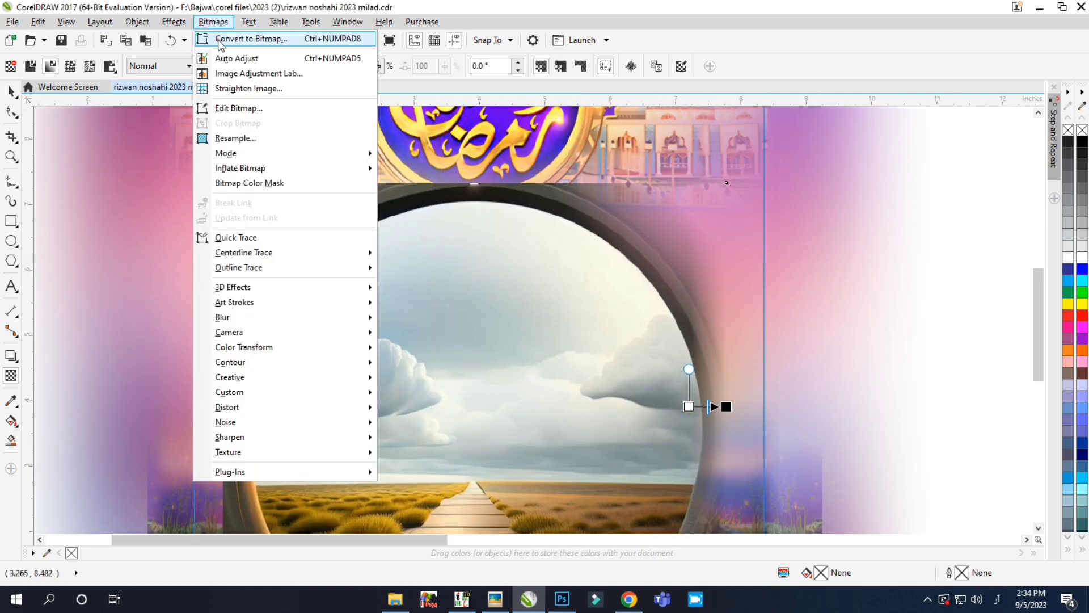
pyautogui.press('Return')
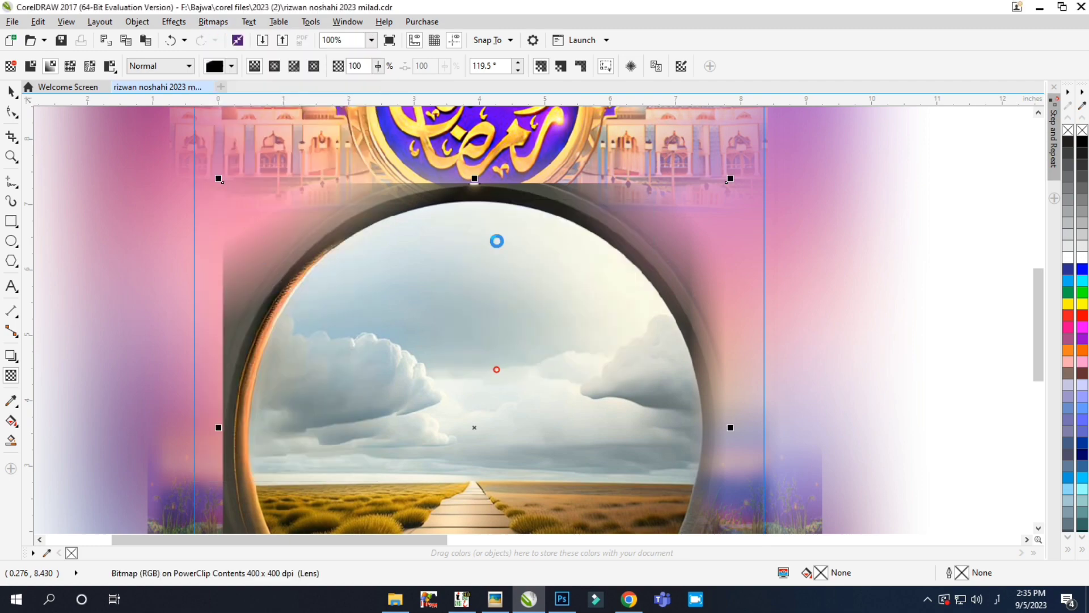
# Step: Fade the gateway picture's top edge into the medallion with a linear transparency and convert it to a bitmap
pyautogui.moveTo(480, 214); pyautogui.dragTo(482, 182)
pyautogui.scroll(1, 479, 190)
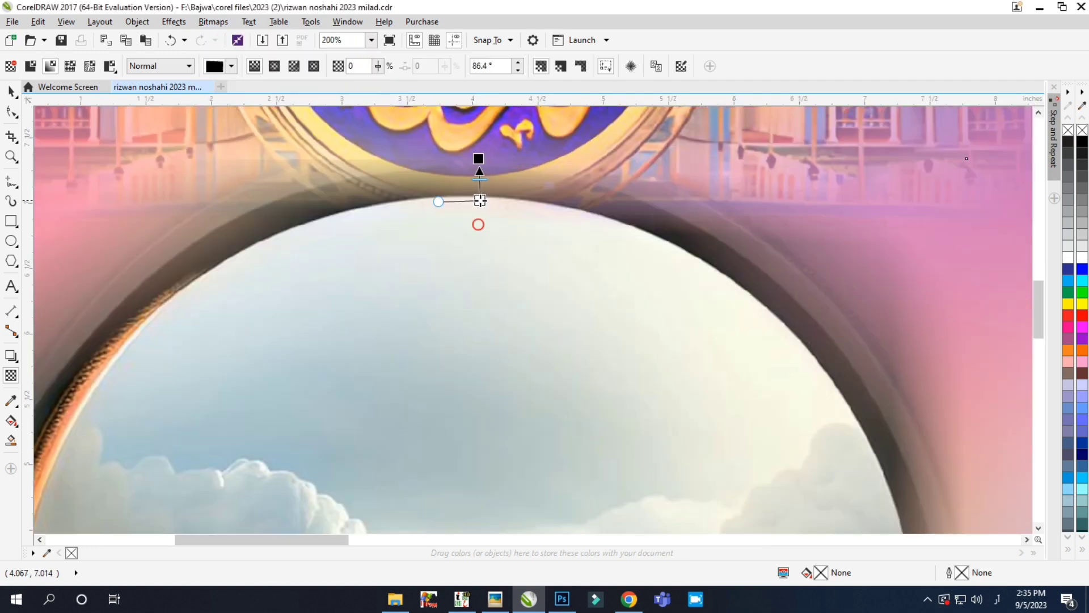
pyautogui.scroll(-1, 527, 201)
pyautogui.hotkey('alt', 'b')
pyautogui.press('Return')
# Step: Fade the gateway picture's left edge with a linear transparency and convert it to a bitmap
pyautogui.scroll(2, 347, 321)
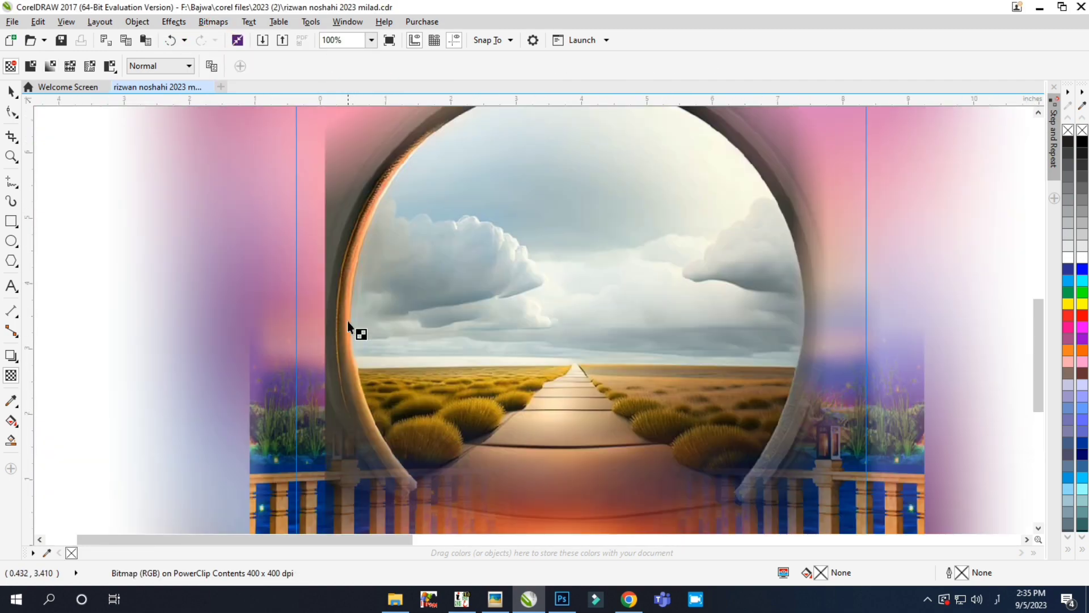
pyautogui.moveTo(360, 311); pyautogui.dragTo(313, 311)
pyautogui.hotkey('alt', 'b')
pyautogui.press('Return')
pyautogui.click(506, 369)
pyautogui.scroll(-3, 447, 212)
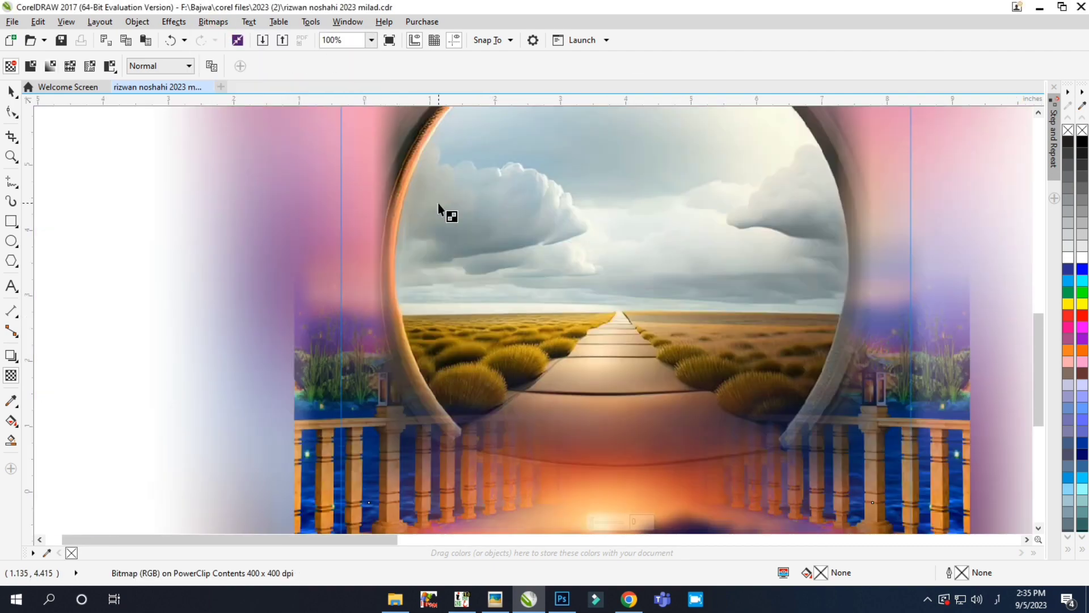
# Step: Soften the gateway picture's upper-left and upper-right curves with further linear transparencies, converting to a bitmap between them
pyautogui.scroll(2, 504, 171)
pyautogui.moveTo(375, 323); pyautogui.dragTo(335, 293)
pyautogui.hotkey('alt', 'b')
pyautogui.press('Return')
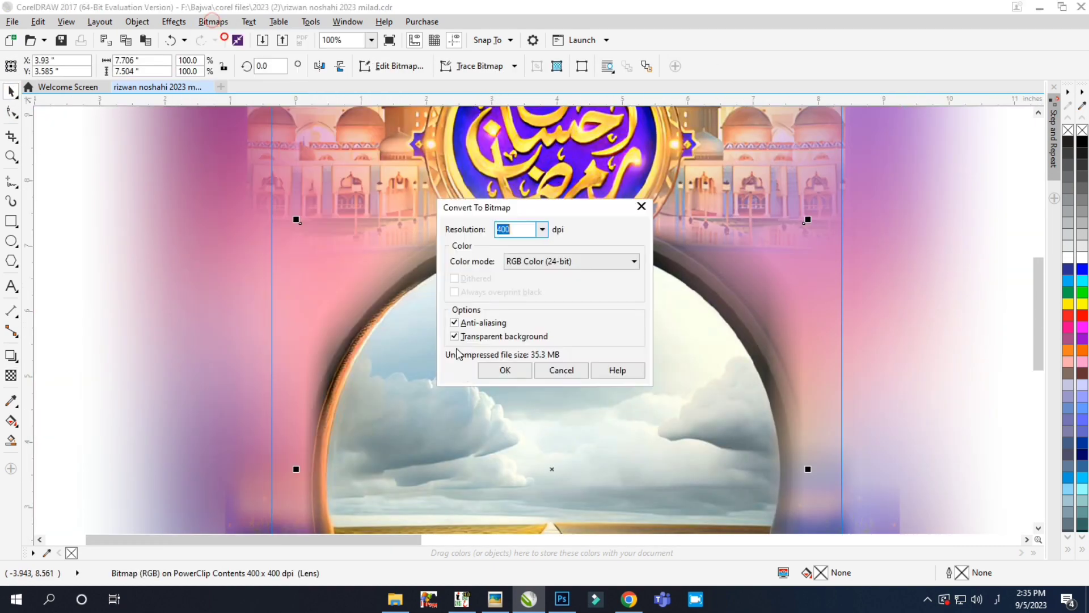
pyautogui.click(505, 369)
pyautogui.moveTo(718, 297); pyautogui.dragTo(747, 271)
pyautogui.click(11, 90)
# Step: Raise the gateway picture's saturation to 43 with the Hue/Saturation/Lightness adjustment
pyautogui.scroll(-3, 400, 247)
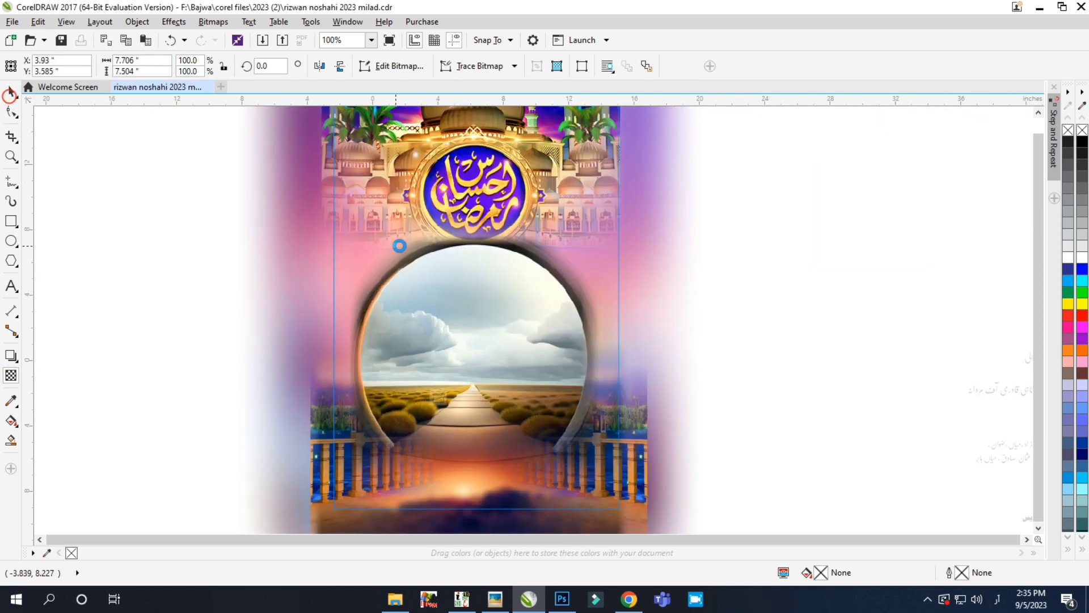
pyautogui.scroll(1, 424, 285)
pyautogui.click(174, 21)
pyautogui.moveTo(189, 37)
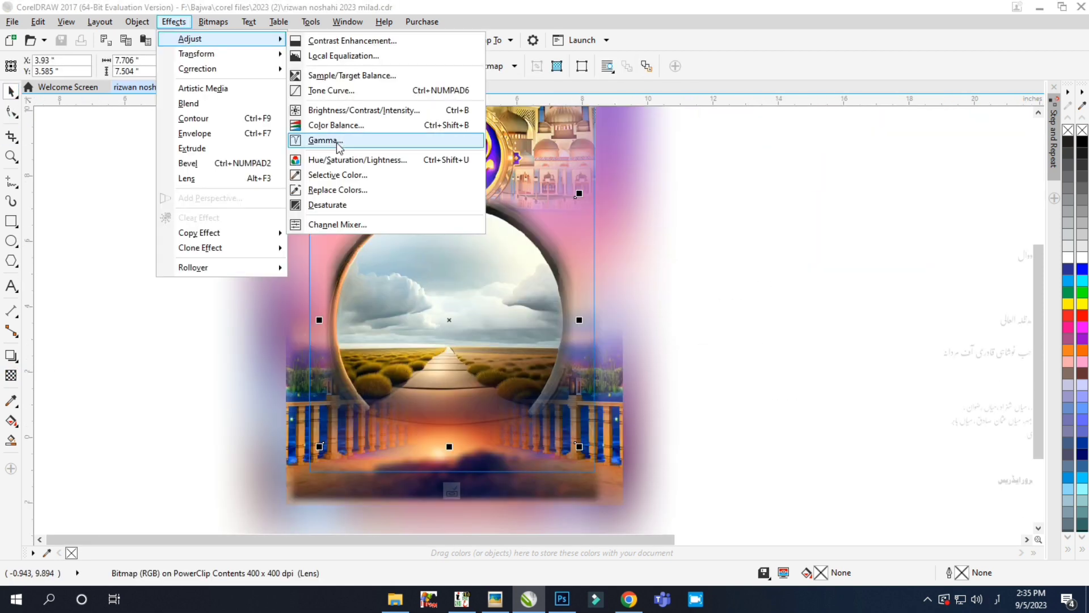
pyautogui.click(336, 158)
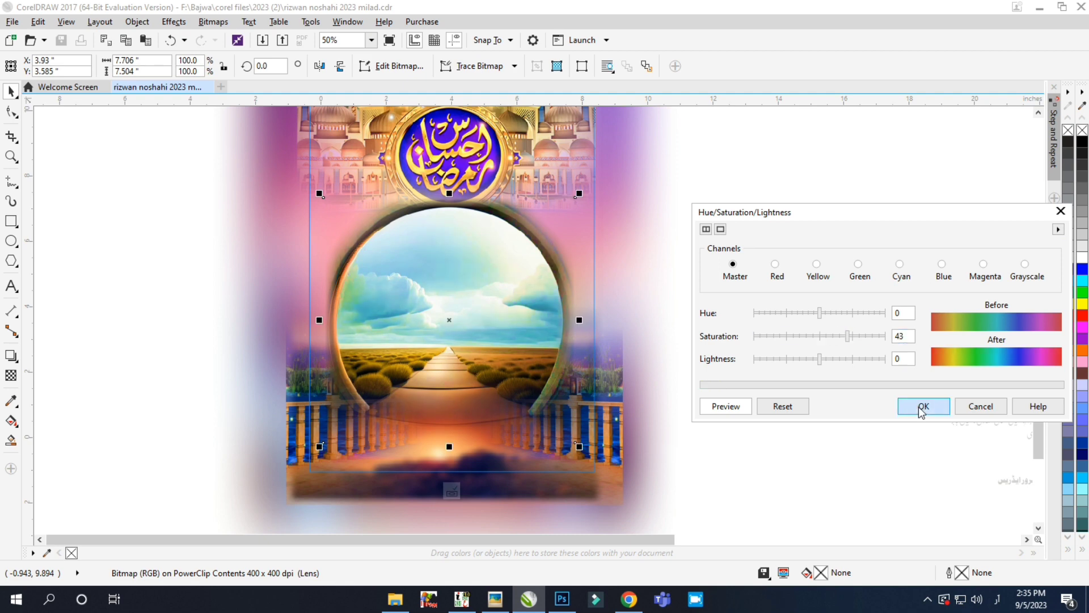
pyautogui.click(922, 406)
# Step: Set the gateway picture's brightness to 4 and raise its contrast with the Brightness/Contrast/Intensity adjustment
pyautogui.click(174, 21)
pyautogui.moveTo(190, 37)
pyautogui.click(336, 109)
pyautogui.moveTo(604, 230); pyautogui.dragTo(874, 268)
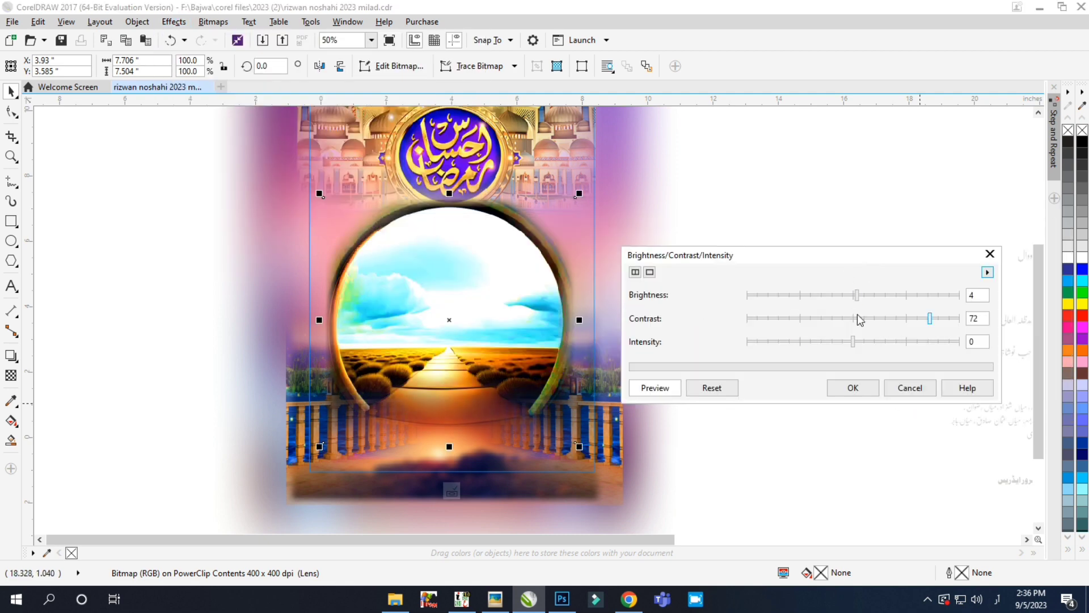
pyautogui.moveTo(860, 320); pyautogui.dragTo(880, 321)
pyautogui.click(852, 387)
pyautogui.scroll(-1, 452, 318)
pyautogui.scroll(1, 463, 329)
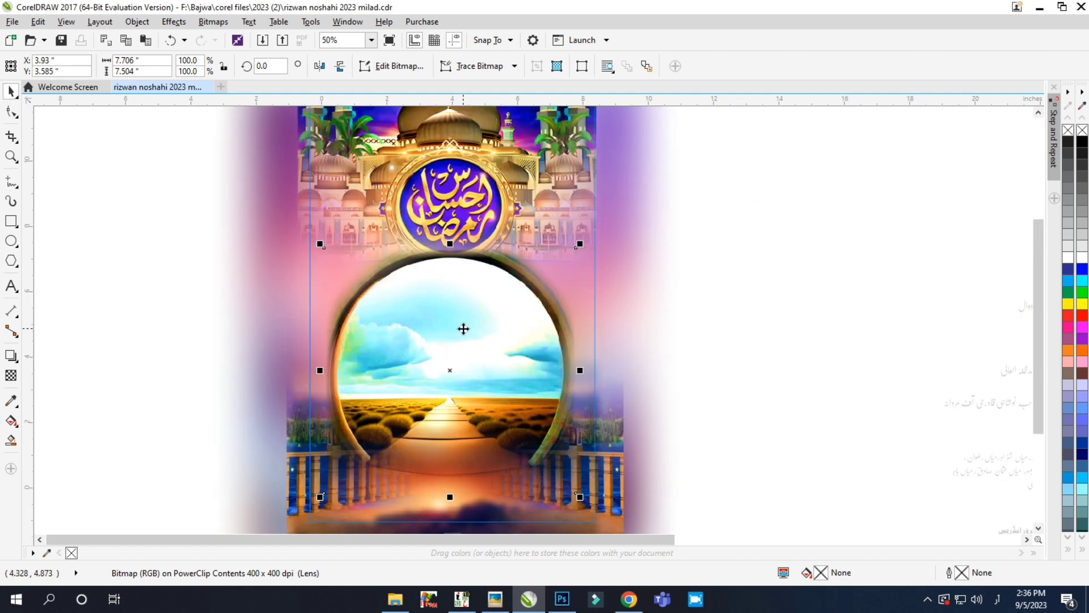
# Step: Nudge the mosque picture slightly up and to the right so it is centred over the gateway
pyautogui.scroll(-1, 463, 328)
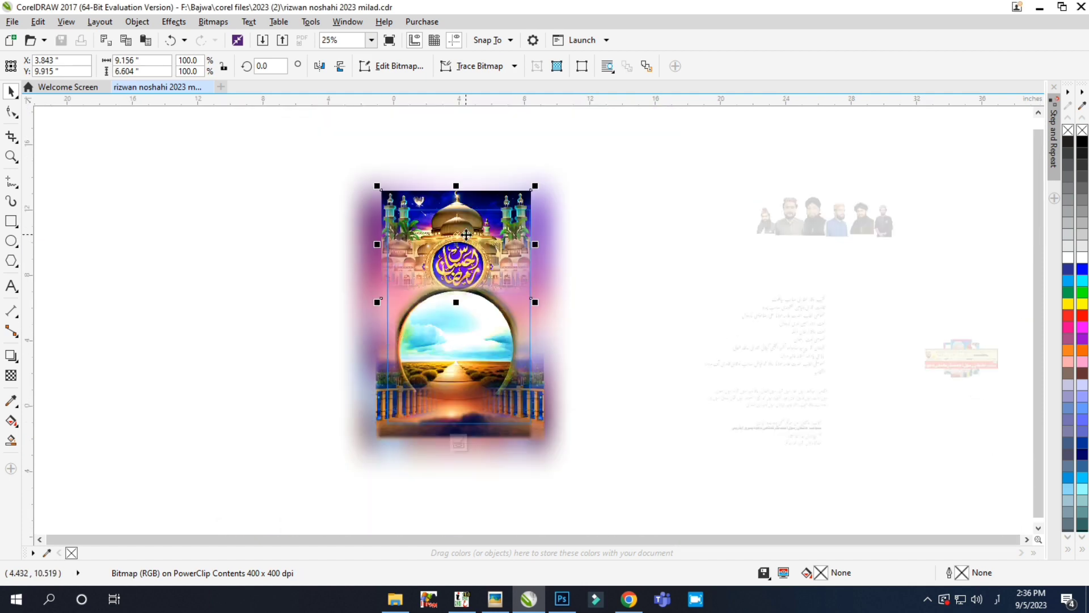
pyautogui.click(651, 351)
pyautogui.scroll(1, 449, 257)
pyautogui.click(454, 252)
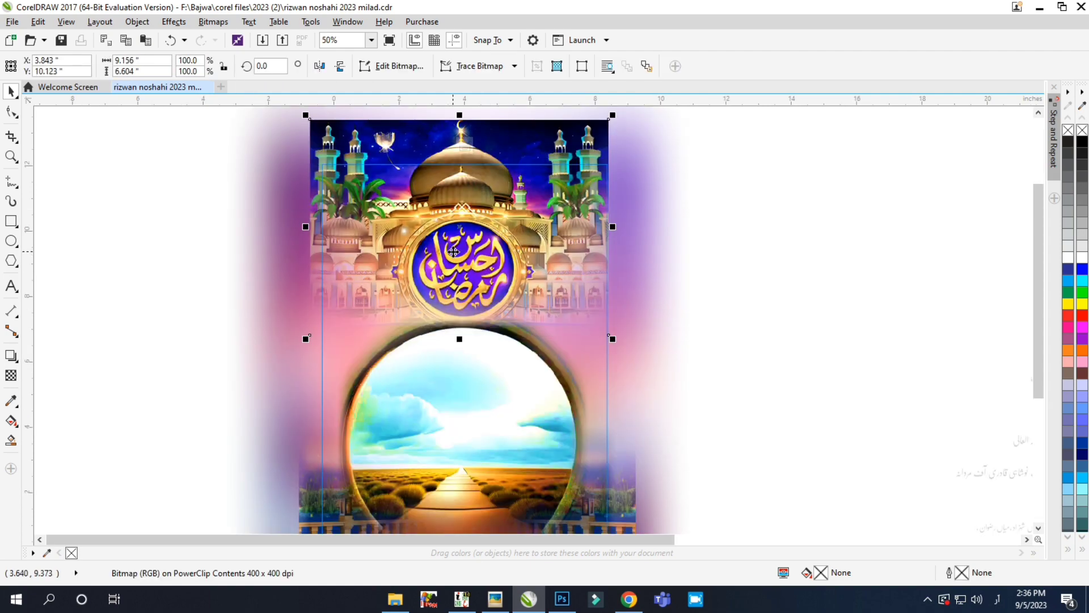
pyautogui.press('Right')
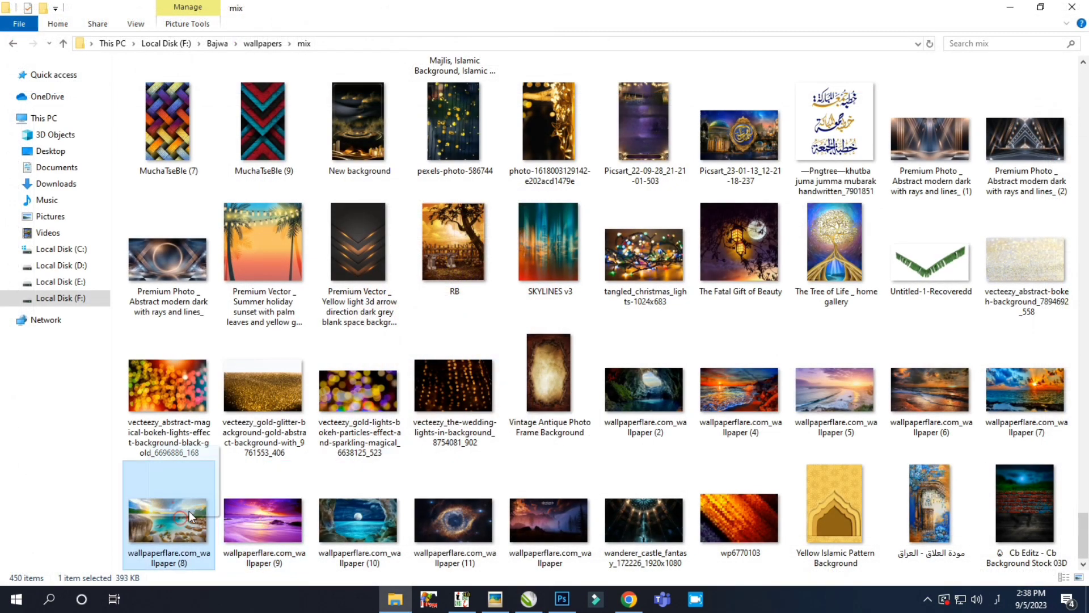
# Step: Bring the beach sunset picture wallpaperflare.com_wallpaper (8) into the poster, keep a spare copy beside it, and enlarge the one over the gateway
pyautogui.moveTo(189, 510); pyautogui.dragTo(494, 338)
pyautogui.hotkey('ctrl', 'd')
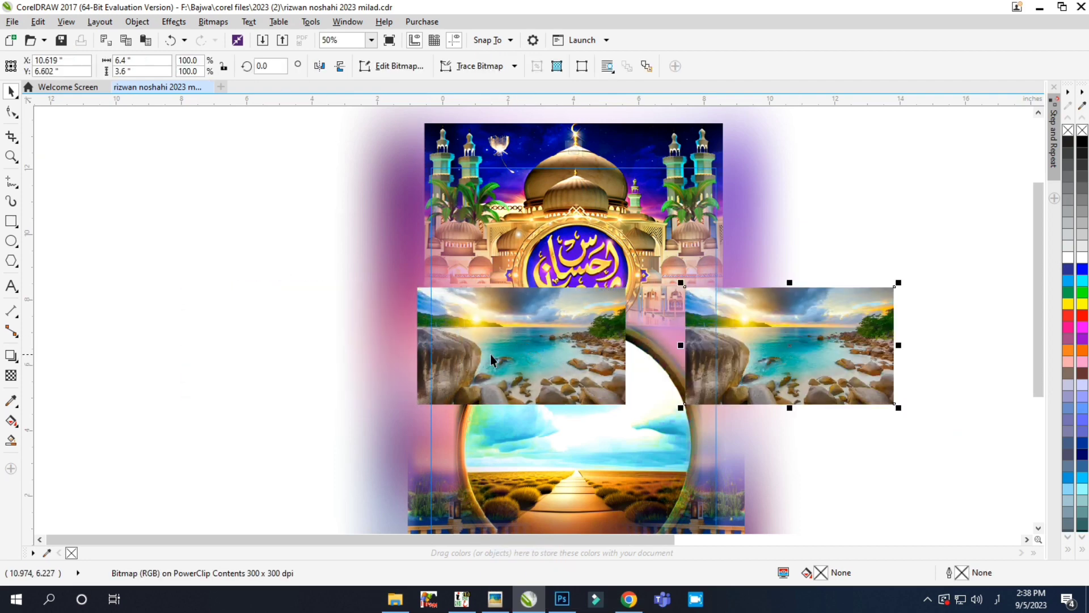
pyautogui.moveTo(630, 407); pyautogui.dragTo(675, 436)
# Step: Crop the enlarged beach picture to its left part with the sun and the large boulder
pyautogui.click(10, 136)
pyautogui.moveTo(324, 237); pyautogui.dragTo(527, 434)
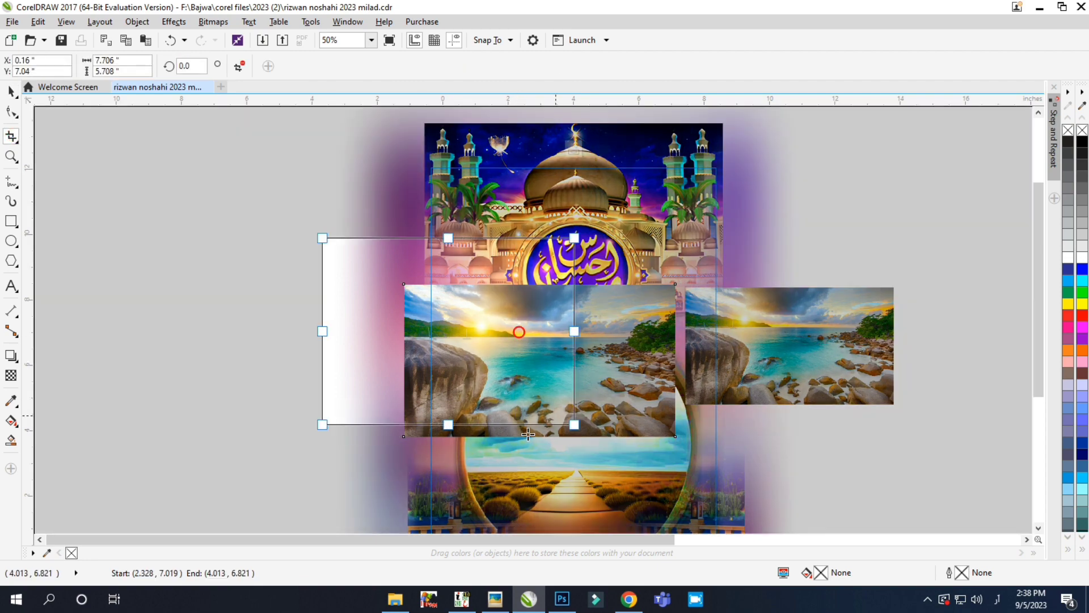
pyautogui.press('Delete')
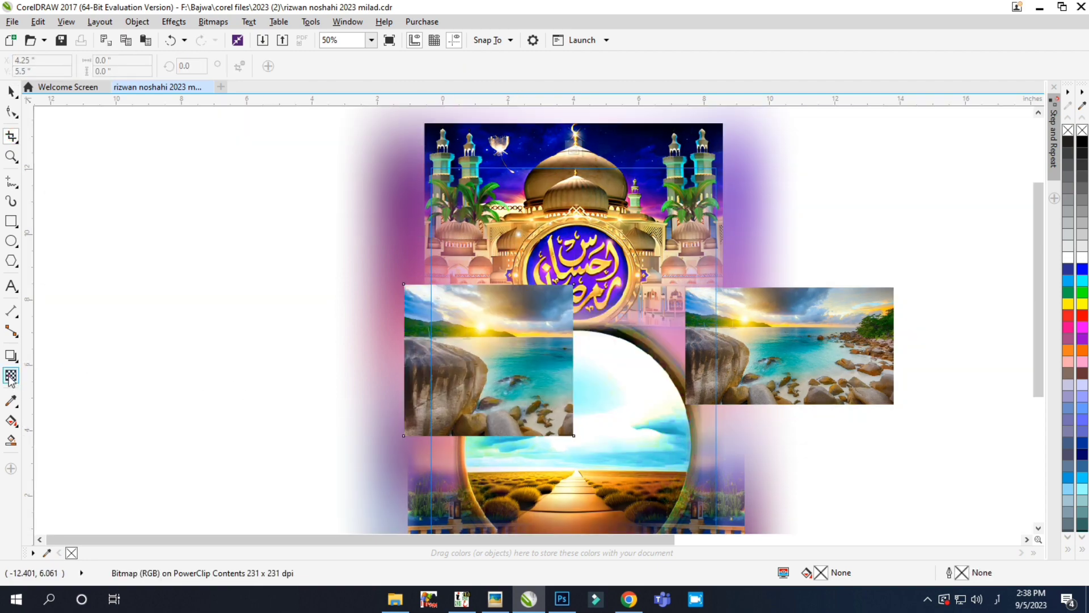
# Step: Fade the cropped beach picture's lower part with a linear transparency and convert it to a bitmap
pyautogui.click(11, 375)
pyautogui.scroll(2, 313, 334)
pyautogui.moveTo(313, 299); pyautogui.dragTo(312, 395)
pyautogui.scroll(-2, 343, 413)
pyautogui.scroll(2, 336, 452)
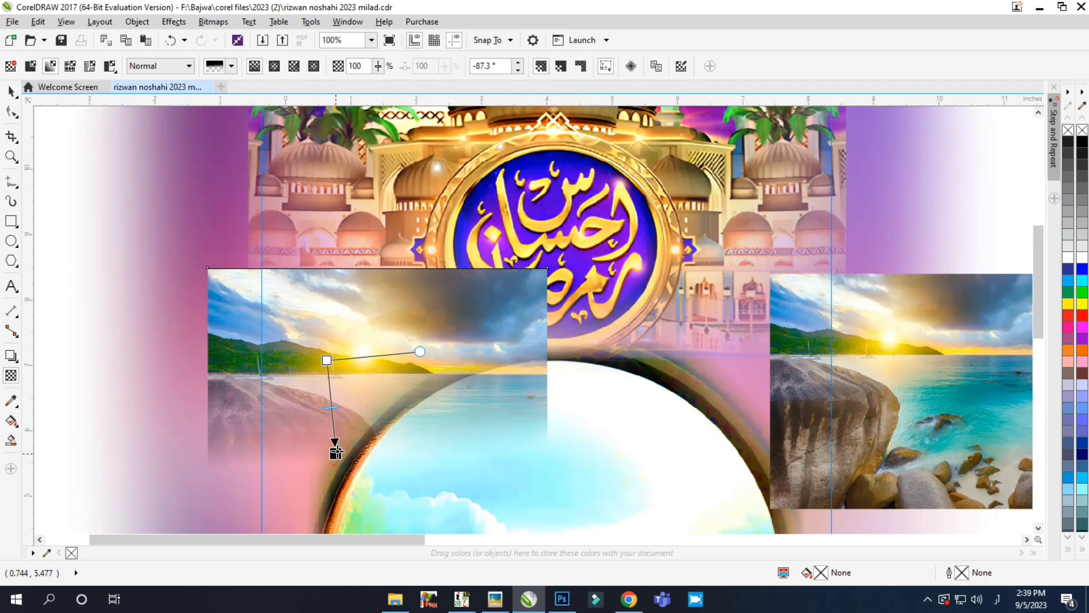
pyautogui.moveTo(335, 452); pyautogui.dragTo(341, 429)
pyautogui.click(213, 21)
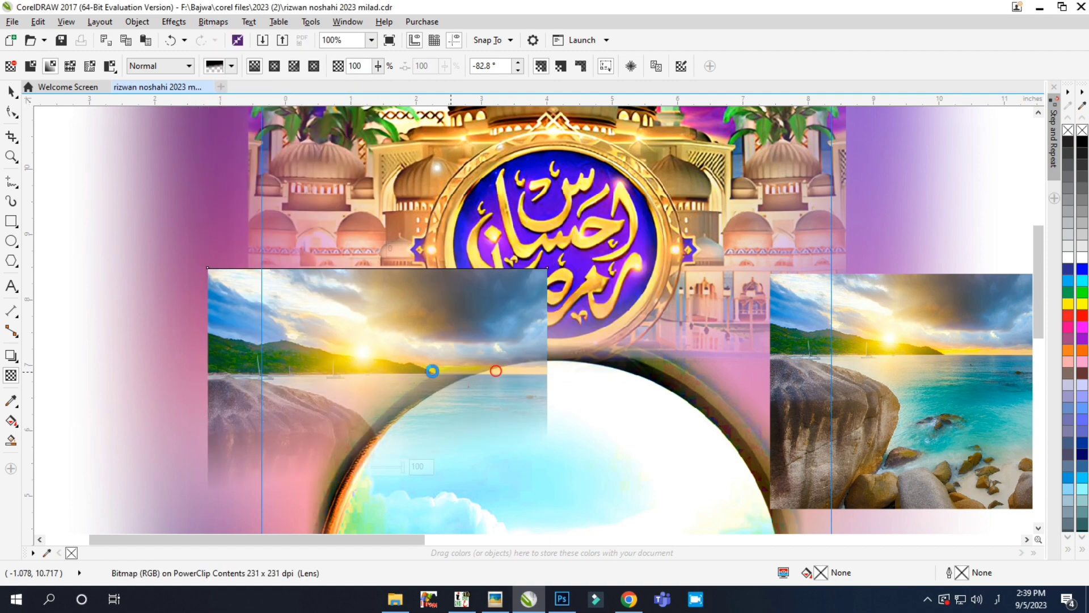
# Step: Fade the cropped beach picture's sky with an upward linear transparency and move the spare beach picture away from the poster
pyautogui.moveTo(385, 372); pyautogui.dragTo(328, 287)
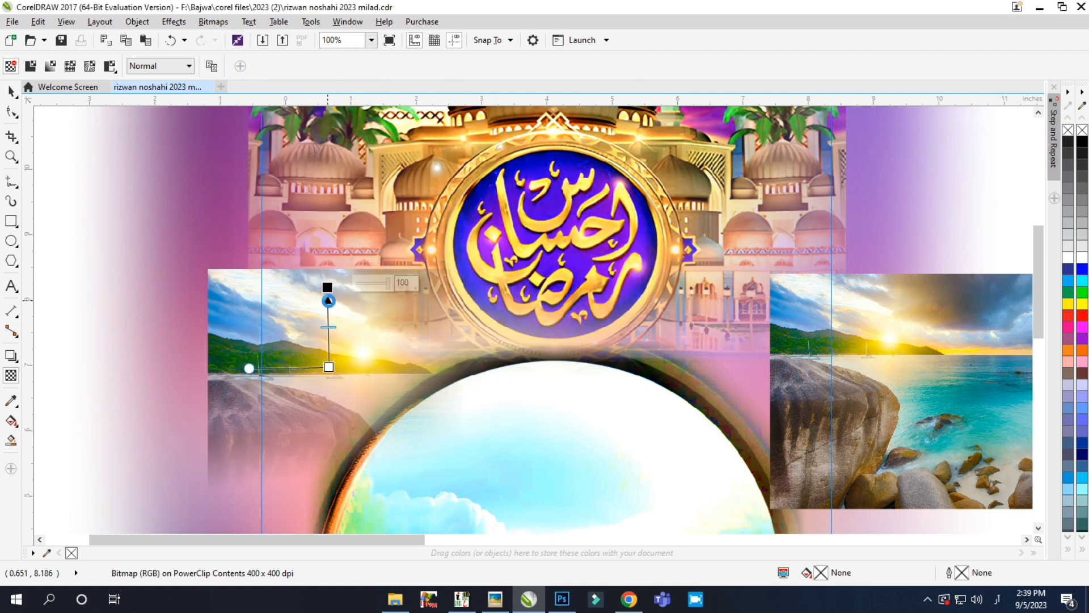
pyautogui.press('space')
pyautogui.scroll(-3, 439, 307)
pyautogui.scroll(2, 438, 307)
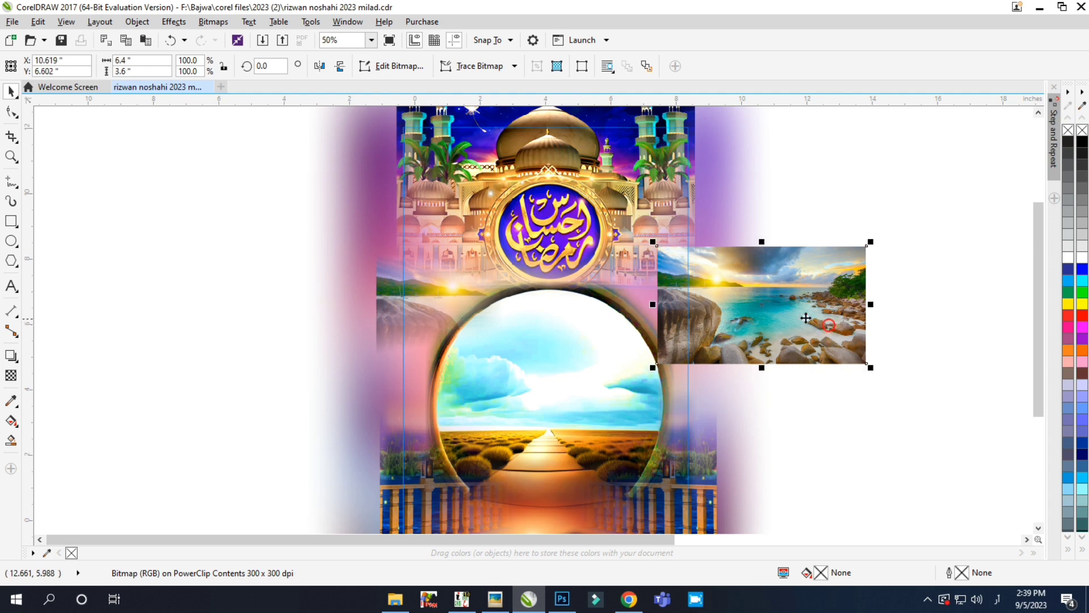
pyautogui.moveTo(806, 318); pyautogui.dragTo(986, 293)
# Step: Boost the faded beach picture's brightness and contrast and place a mirrored copy on the opposite side of the gateway
pyautogui.click(174, 22)
pyautogui.click(365, 107)
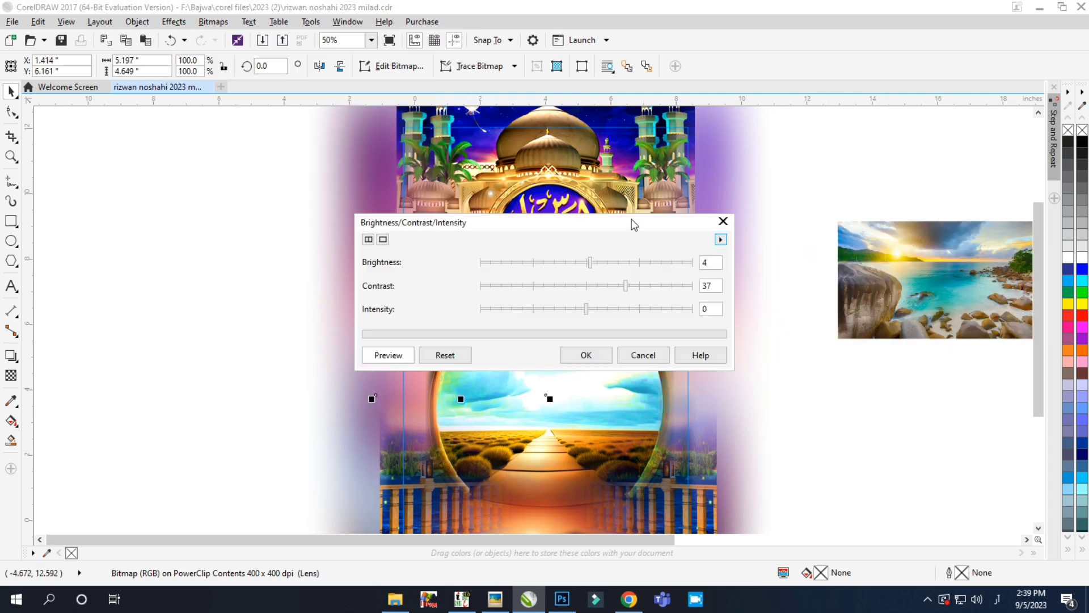
pyautogui.press('Escape')
pyautogui.moveTo(451, 318); pyautogui.dragTo(676, 311)
pyautogui.click(737, 317)
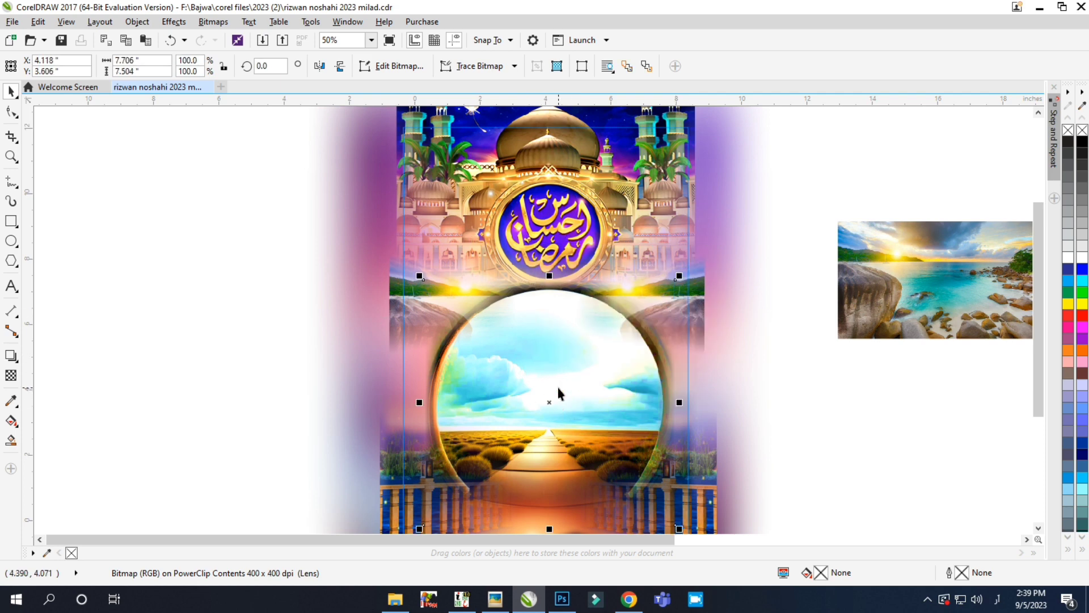
# Step: Delete the spare beach picture beside the poster
pyautogui.scroll(-2, 559, 388)
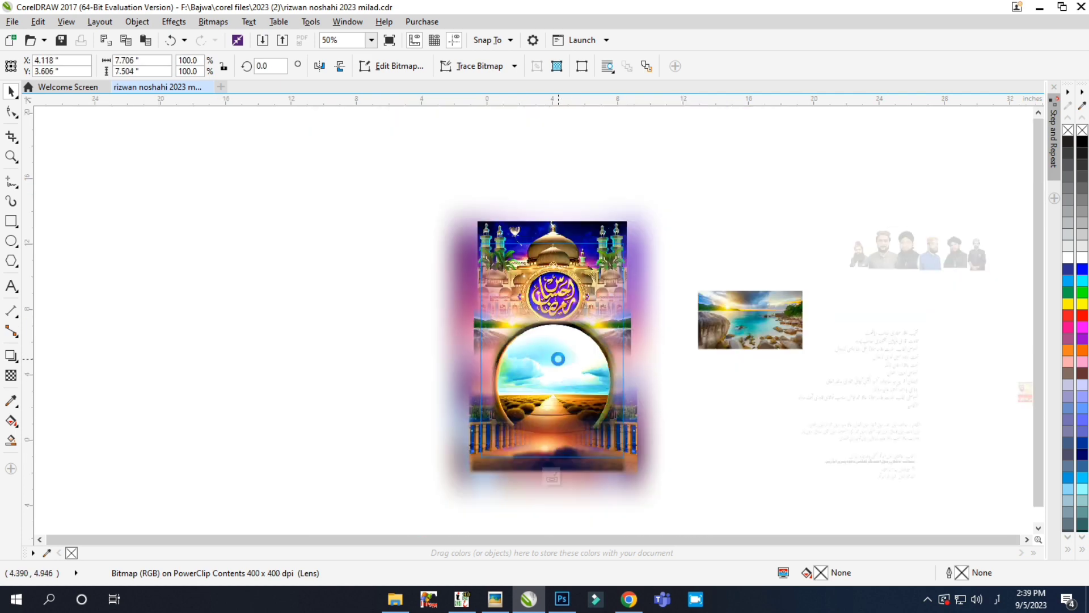
pyautogui.moveTo(747, 371); pyautogui.dragTo(746, 359)
pyautogui.click(746, 357)
pyautogui.click(761, 322)
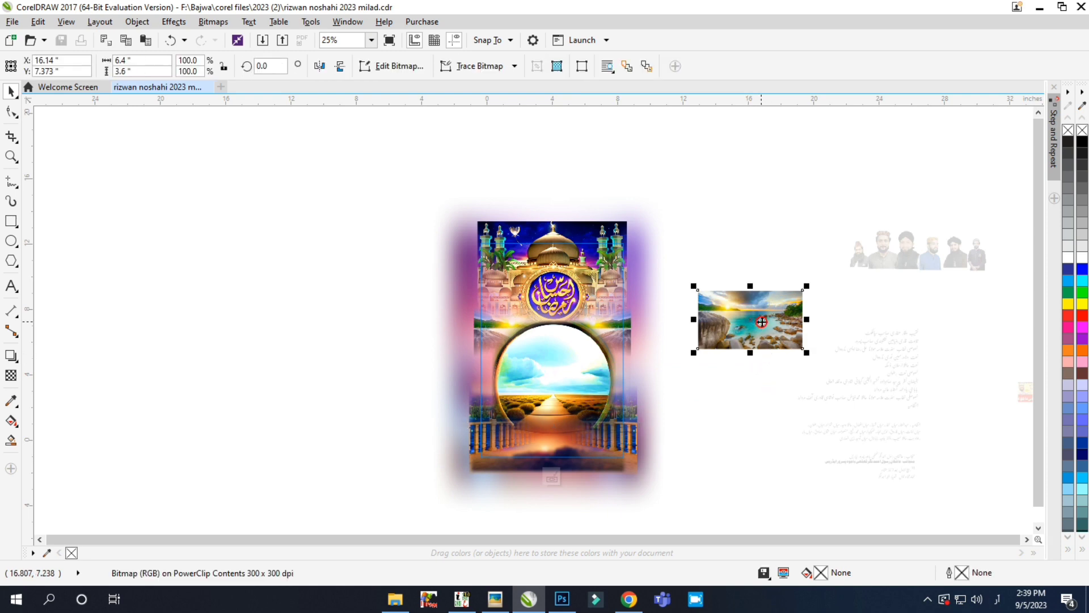
pyautogui.press('Delete')
# Step: Fade the mosque picture's upper-left and upper-right corners with linear transparencies, converting it to a bitmap between them
pyautogui.scroll(2, 475, 289)
pyautogui.click(476, 289)
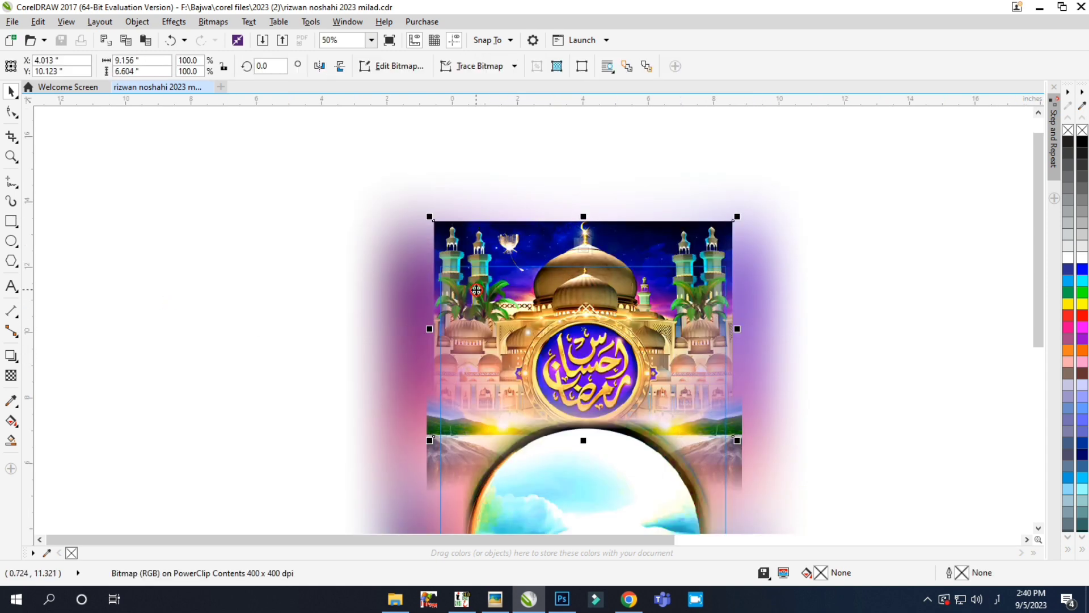
pyautogui.click(11, 374)
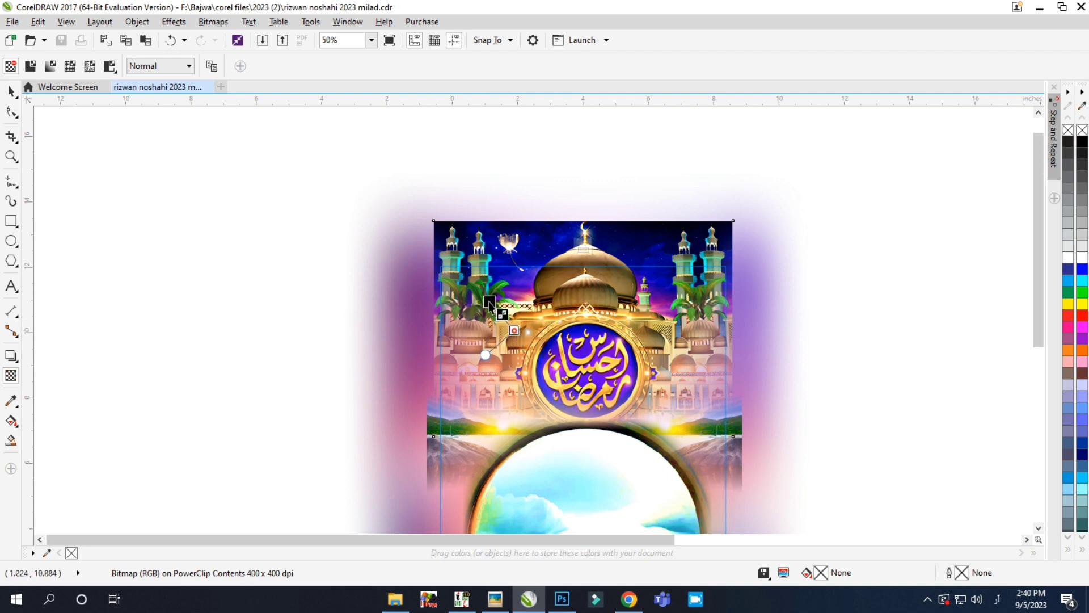
pyautogui.moveTo(489, 305); pyautogui.dragTo(475, 275)
pyautogui.moveTo(518, 338); pyautogui.dragTo(524, 341)
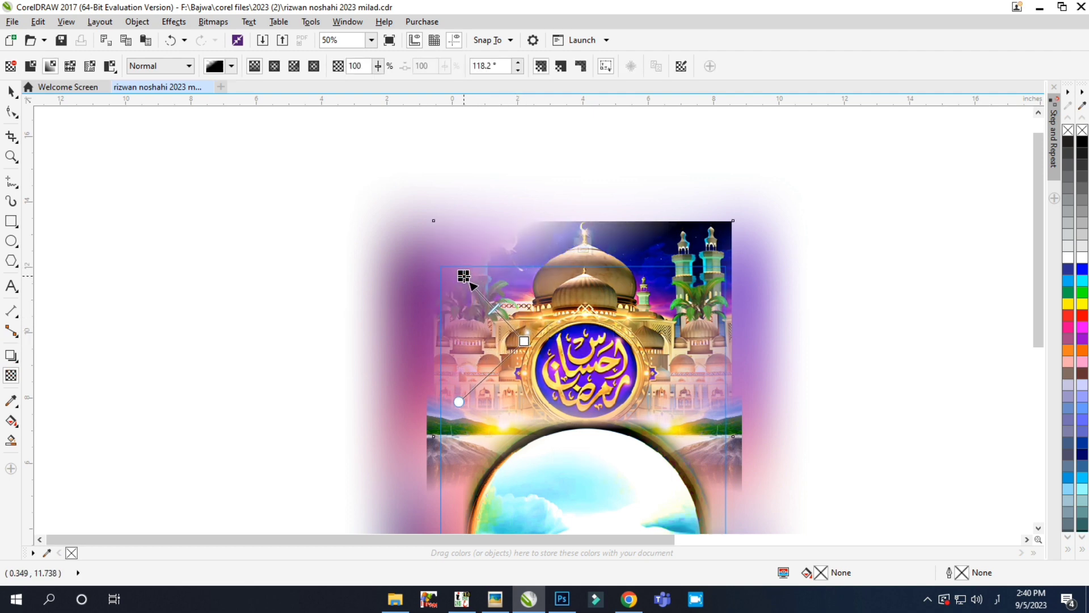
pyautogui.click(213, 22)
pyautogui.click(238, 34)
pyautogui.press('Return')
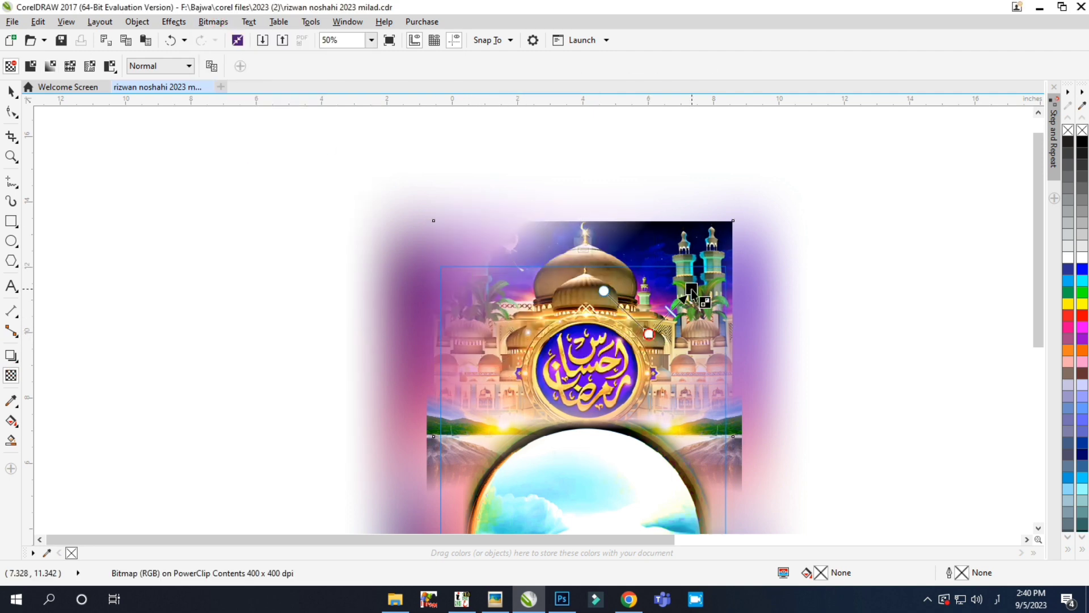
pyautogui.moveTo(692, 290); pyautogui.dragTo(692, 288)
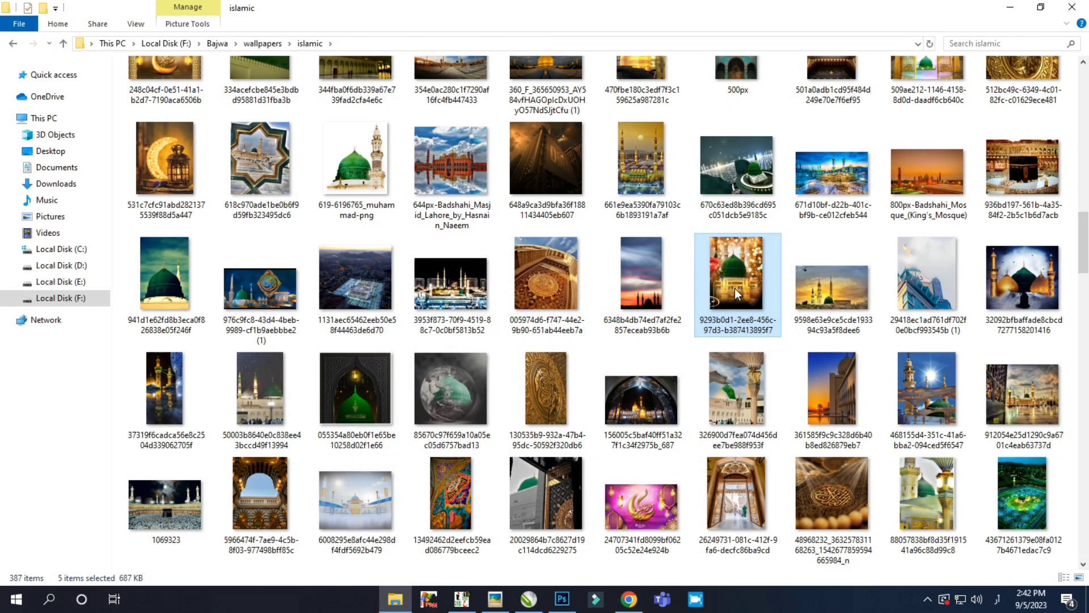
# Step: Bring the chosen mosque, Kaaba and carved-ornament pictures from the islamic folder into the drawing and move the carved-ornament picture off the poster
pyautogui.keyDown('ctrl'); pyautogui.click(546, 272); pyautogui.keyUp('ctrl')
pyautogui.keyDown('ctrl'); pyautogui.click(903, 300); pyautogui.keyUp('ctrl')
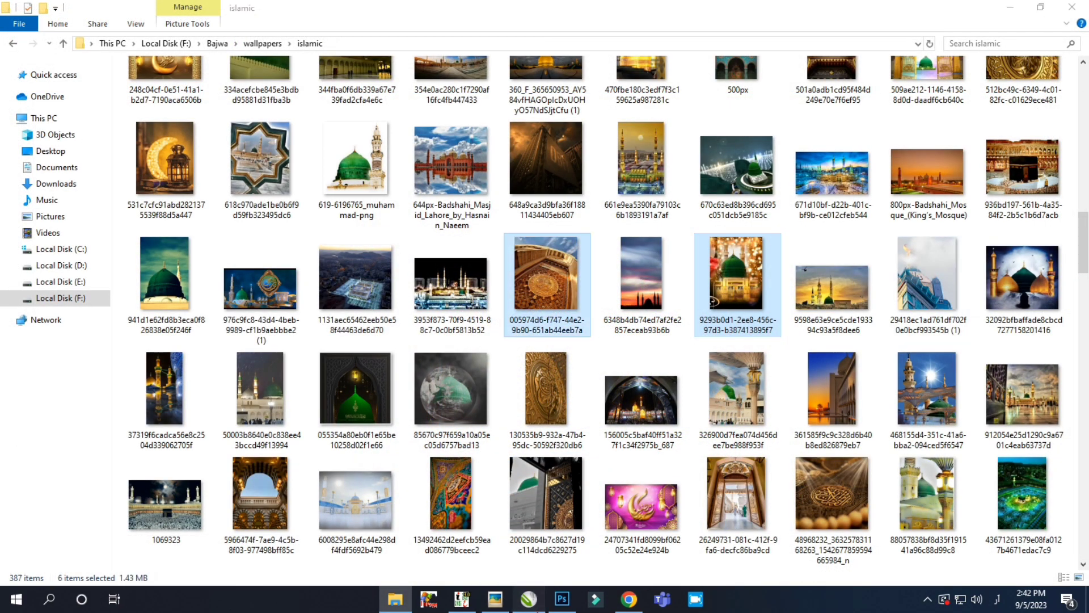
pyautogui.click(529, 599)
pyautogui.hotkey('ctrl', 'v')
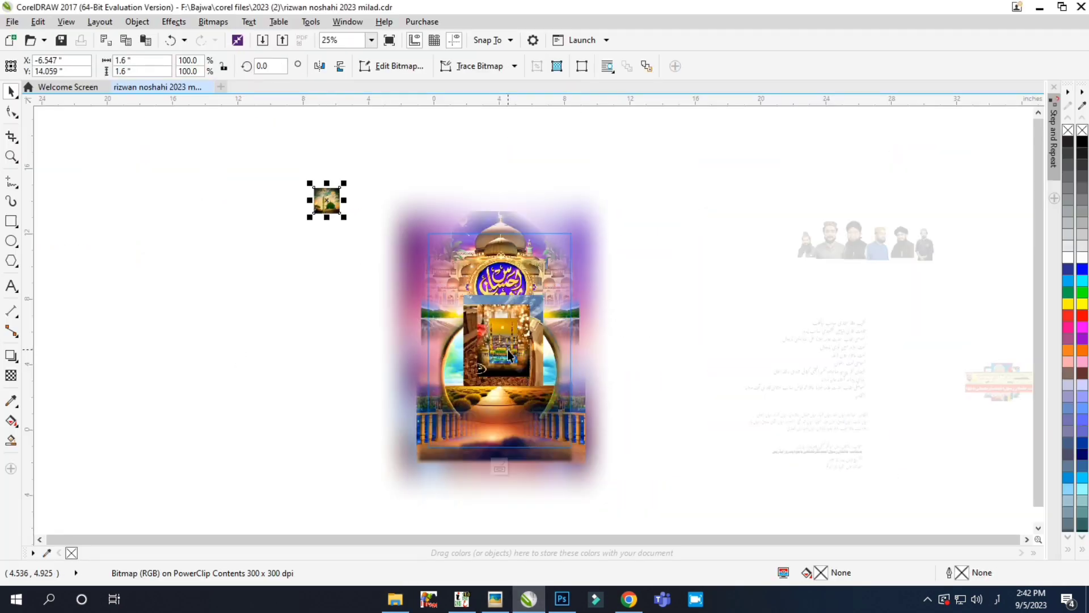
pyautogui.moveTo(483, 339); pyautogui.dragTo(224, 328)
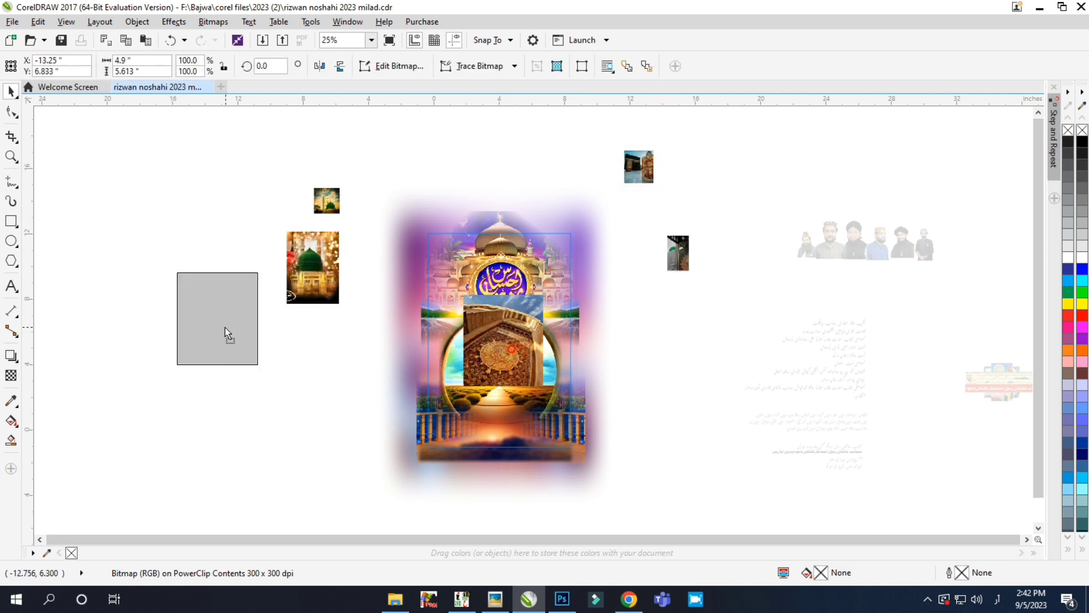
# Step: Place the Kaaba picture over the mosque picture's upper-right area, scaled to 222% and mirrored
pyautogui.click(678, 253)
pyautogui.moveTo(690, 271); pyautogui.dragTo(560, 262)
pyautogui.click(320, 66)
pyautogui.scroll(1, 579, 271)
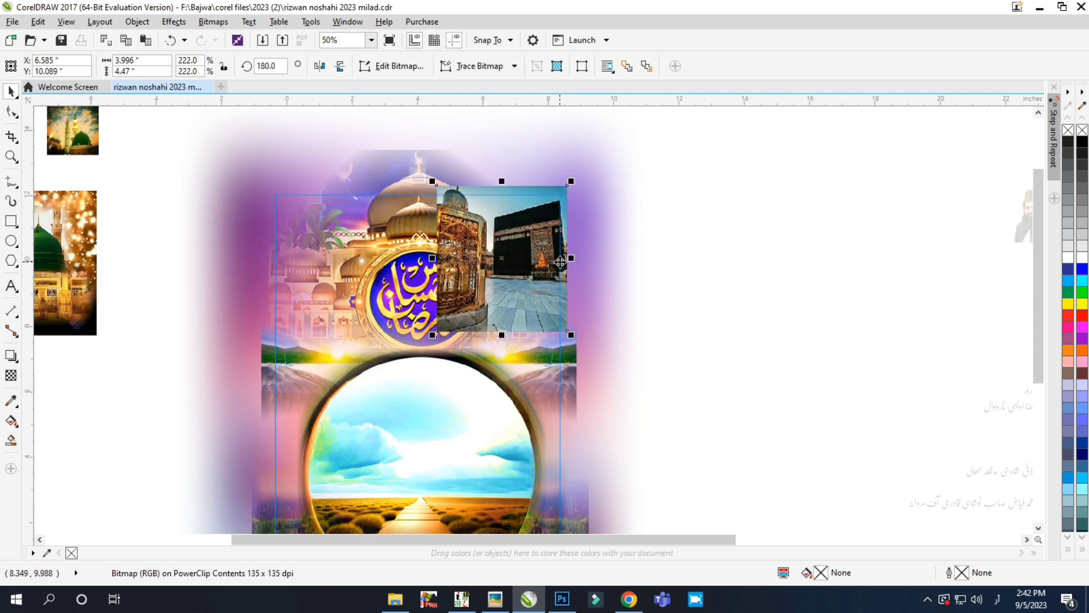
# Step: Adjust the Kaaba picture's position, fade its left side with a linear transparency and convert it to a 400 dpi RGB bitmap
pyautogui.scroll(1, 560, 258)
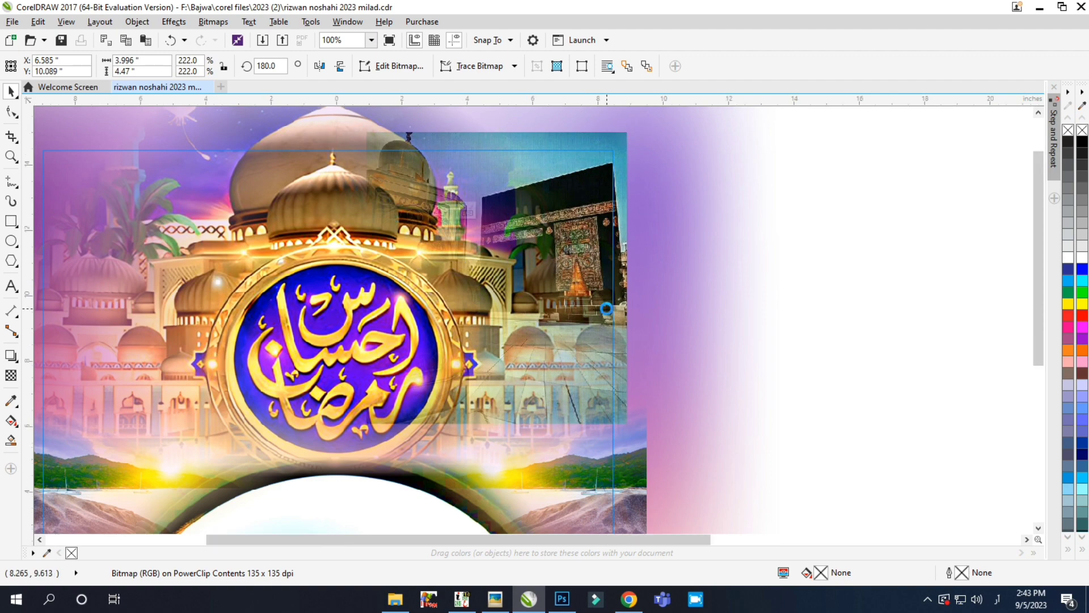
pyautogui.scroll(-1, 606, 301)
pyautogui.moveTo(552, 292); pyautogui.dragTo(521, 267)
pyautogui.scroll(1, 553, 280)
pyautogui.click(11, 375)
pyautogui.click(213, 22)
pyautogui.click(232, 35)
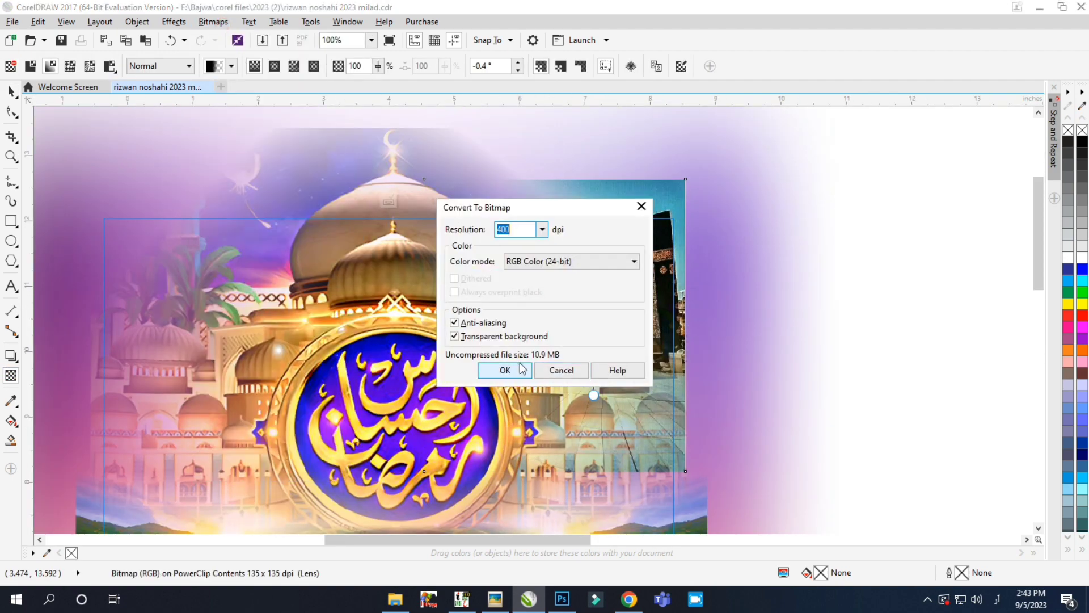
pyautogui.click(501, 370)
# Step: Place the green dome picture over the mosque picture's upper-left area and enlarge it to 107.9%
pyautogui.scroll(-1, 620, 265)
pyautogui.moveTo(141, 311); pyautogui.dragTo(395, 281)
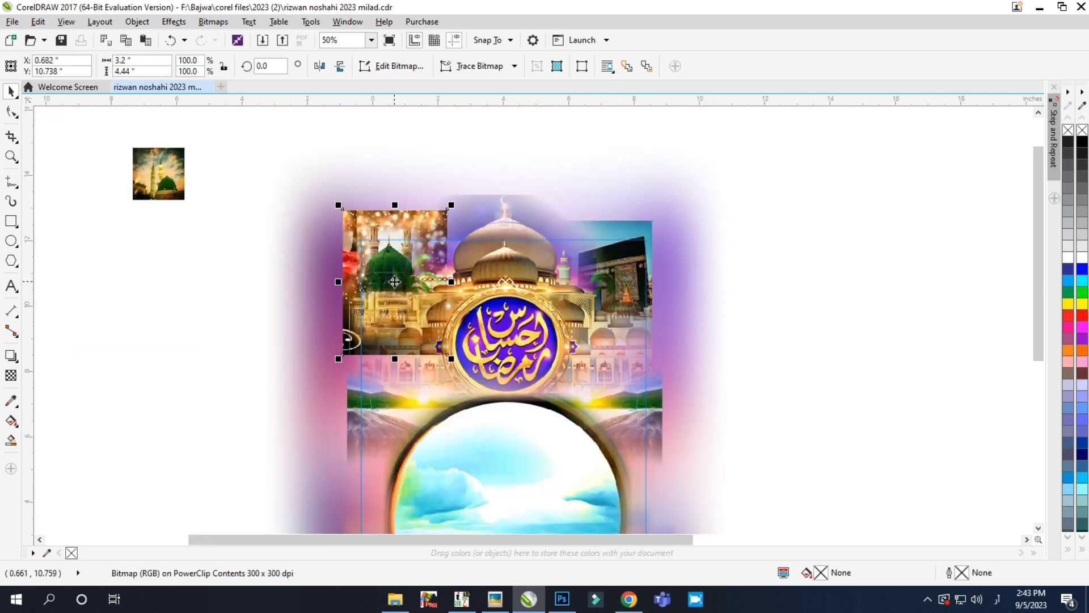
pyautogui.scroll(1, 395, 281)
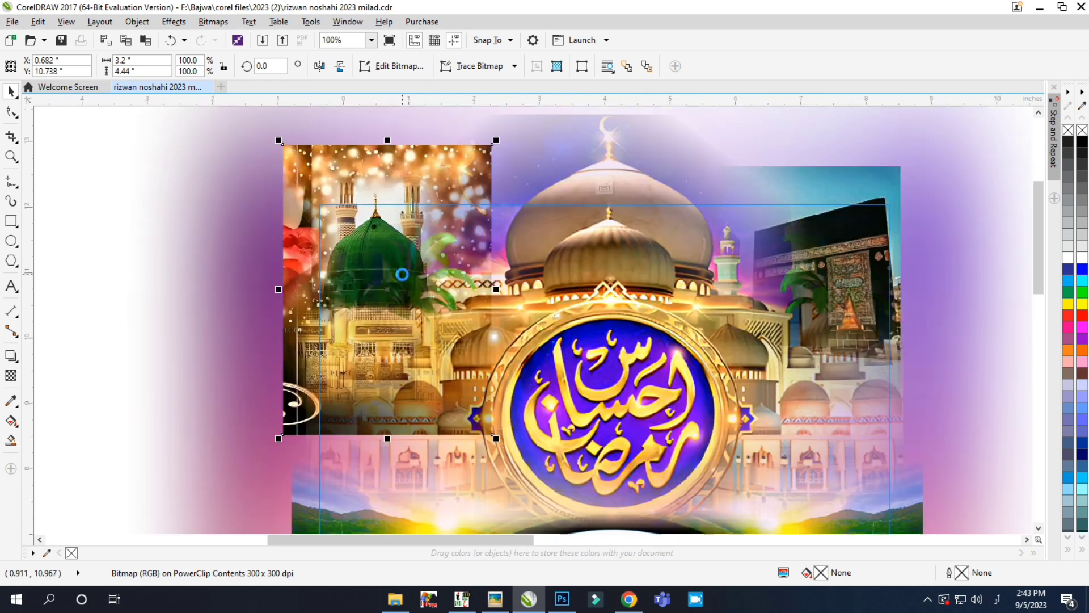
pyautogui.scroll(-1, 400, 311)
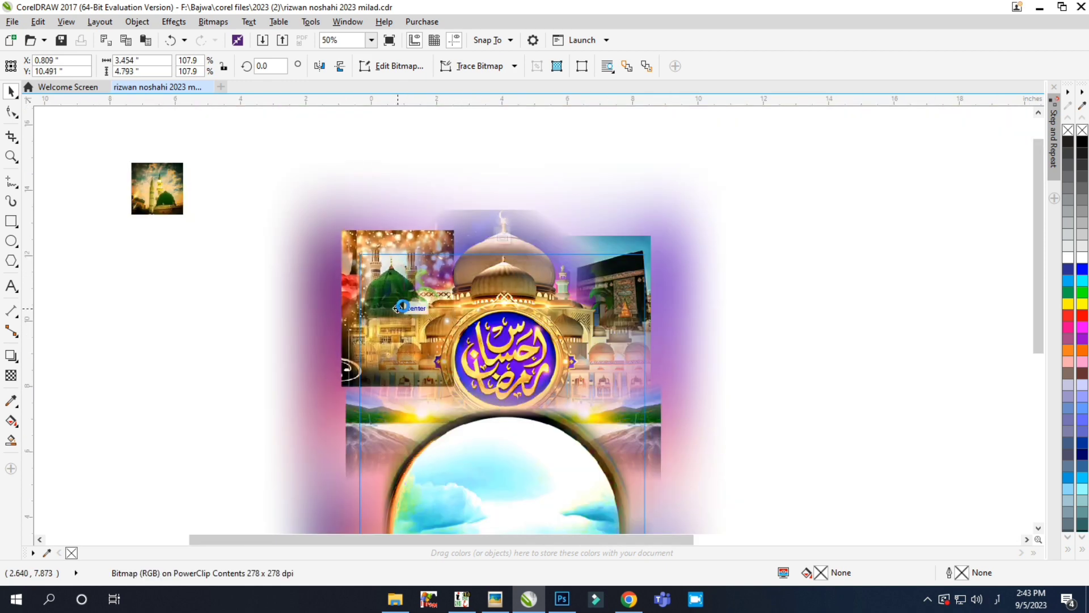
pyautogui.scroll(1, 403, 303)
# Step: Fade the green dome picture's lower part with a linear transparency and convert it to a bitmap
pyautogui.moveTo(381, 366); pyautogui.dragTo(376, 363)
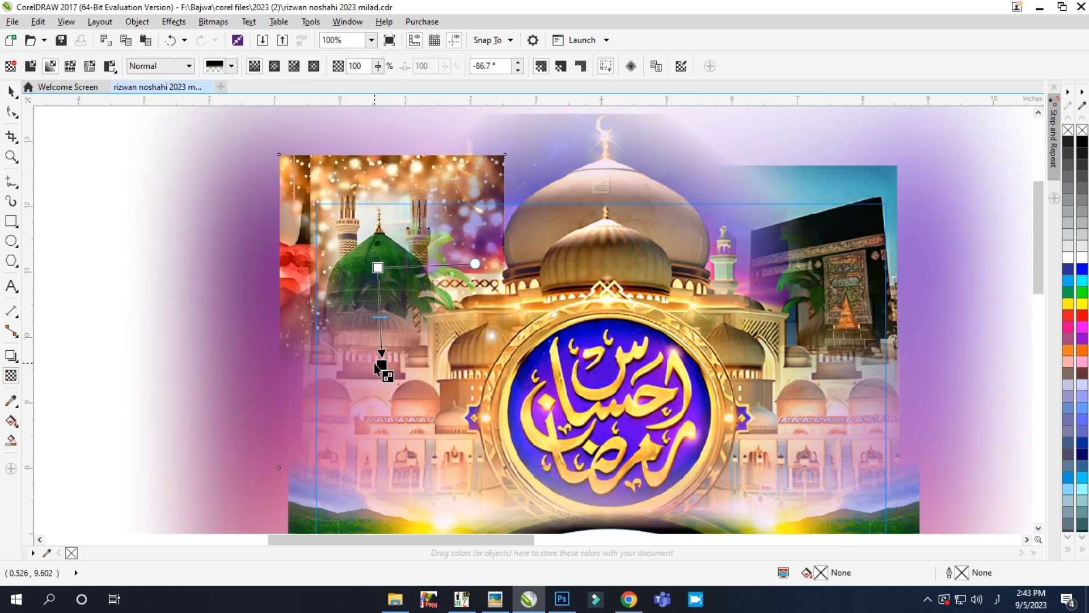
pyautogui.click(213, 22)
pyautogui.click(249, 39)
pyautogui.click(435, 367)
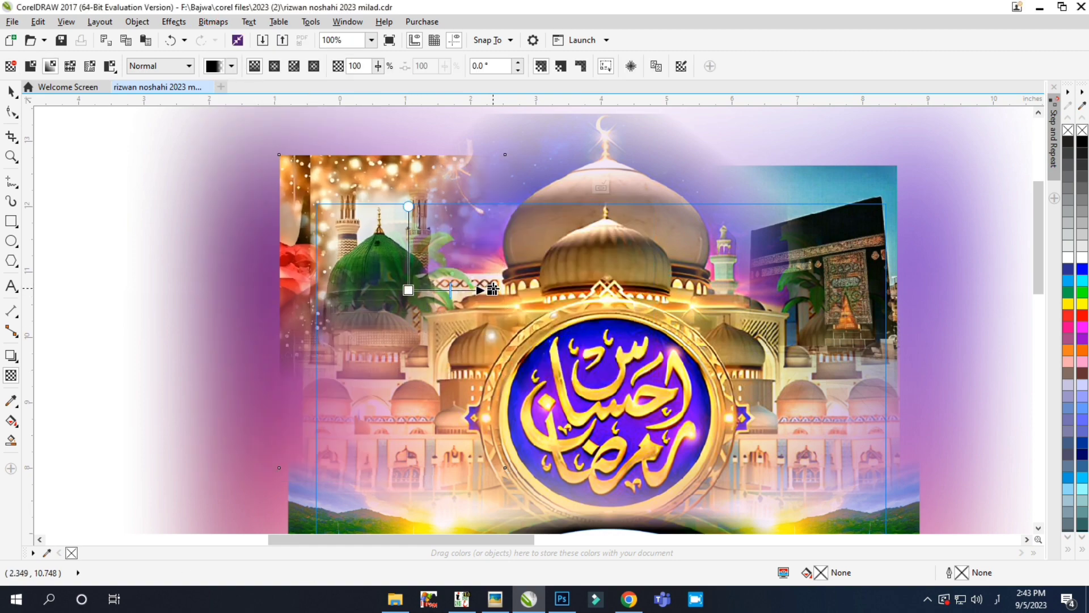
# Step: Fade the green dome picture's left and upper parts with linear transparencies and convert it to a 400 dpi bitmap
pyautogui.click(213, 21)
pyautogui.hotkey('ctrl', 'z')
pyautogui.click(213, 22)
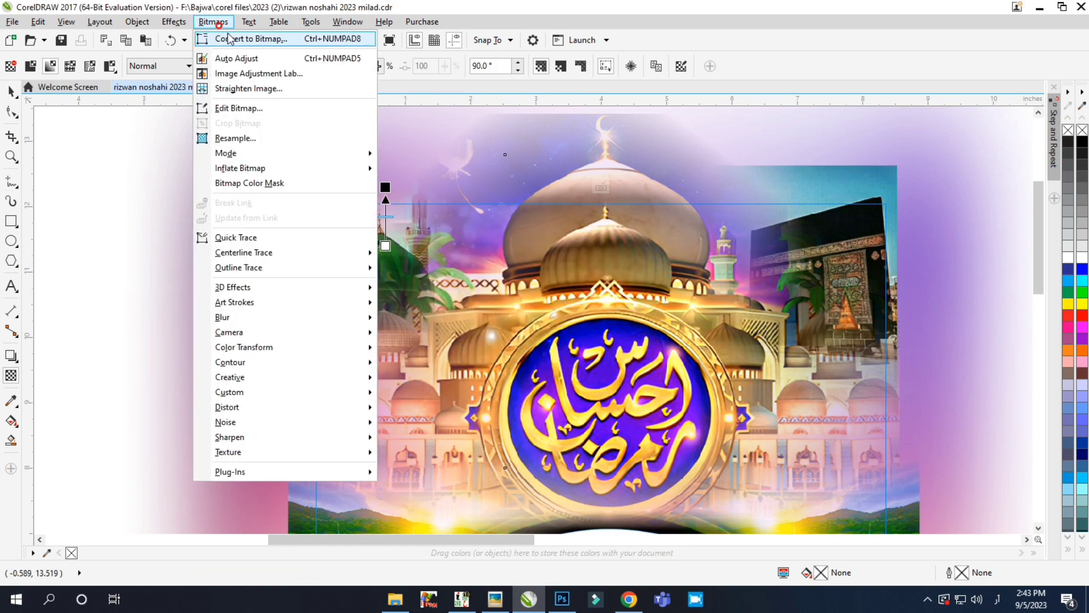
pyautogui.press('Escape')
pyautogui.press('space')
pyautogui.scroll(-2, 262, 231)
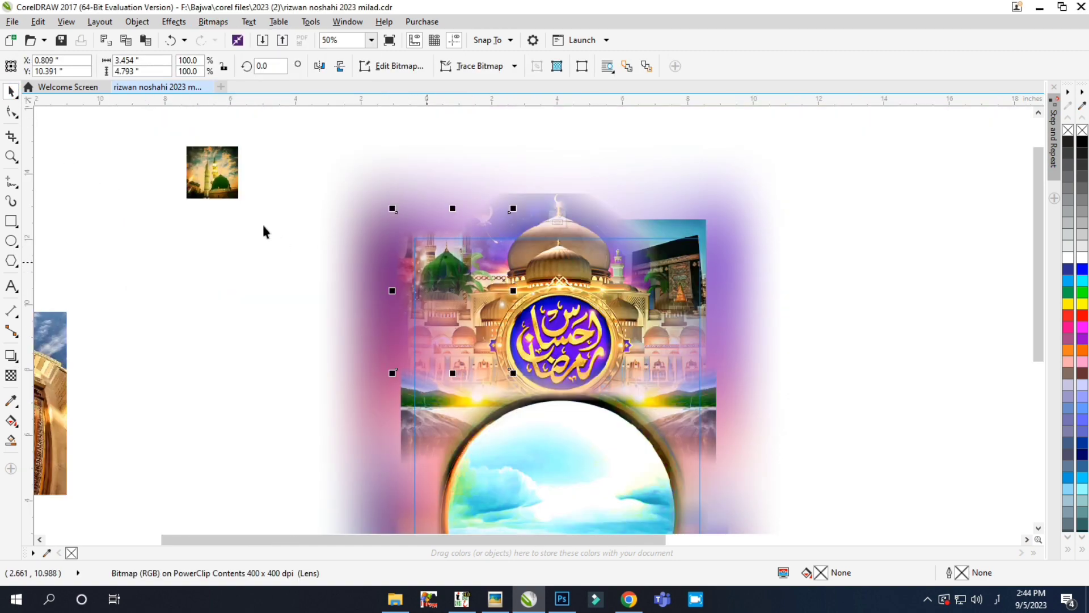
# Step: Remove the leftover small green dome and carpet-patterned pictures lying outside the page
pyautogui.press('Escape')
pyautogui.scroll(-1, 480, 278)
pyautogui.click(577, 324)
pyautogui.scroll(1, 590, 311)
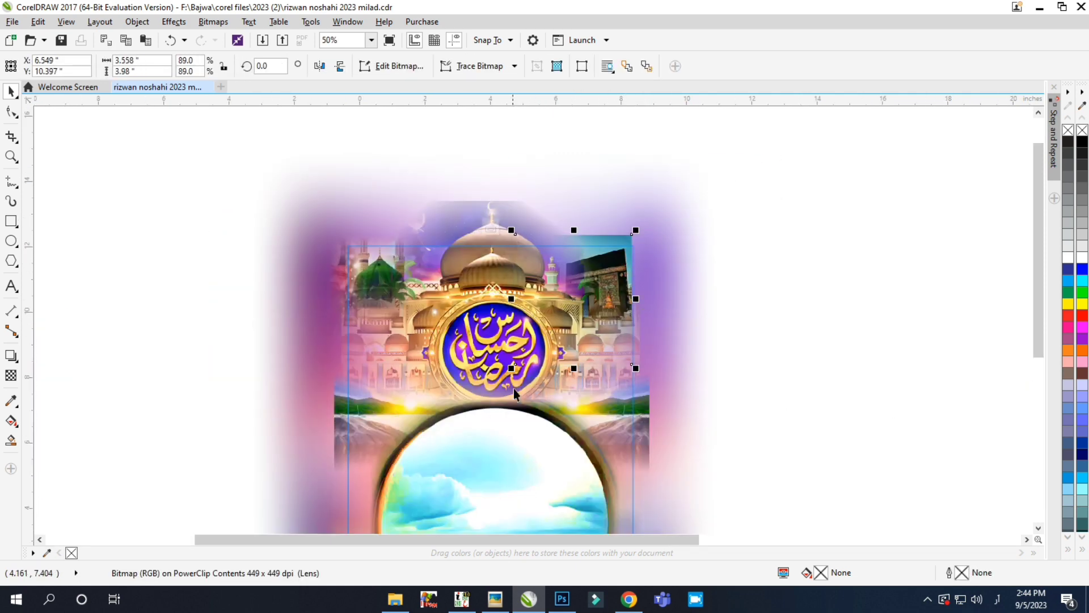
pyautogui.scroll(-2, 601, 312)
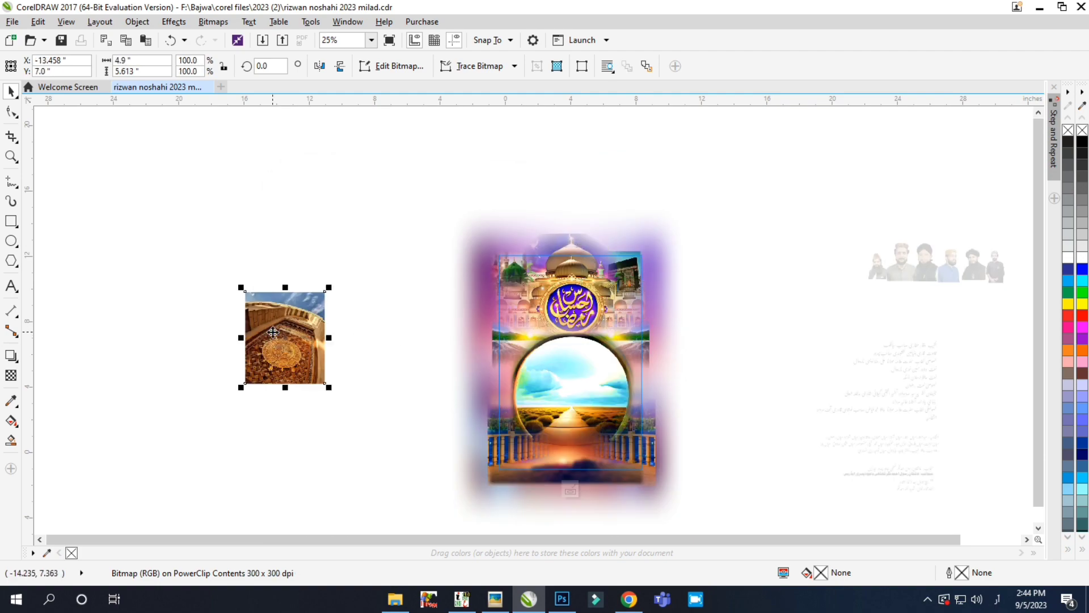
pyautogui.press('Escape')
# Step: Bring the sunset mosque picture from the islamic wallpapers folder into the drawing beside the page
pyautogui.scroll(2, 785, 161)
pyautogui.scroll(2, 785, 160)
pyautogui.scroll(-3, 763, 102)
pyautogui.hotkey('alt', 'Tab')
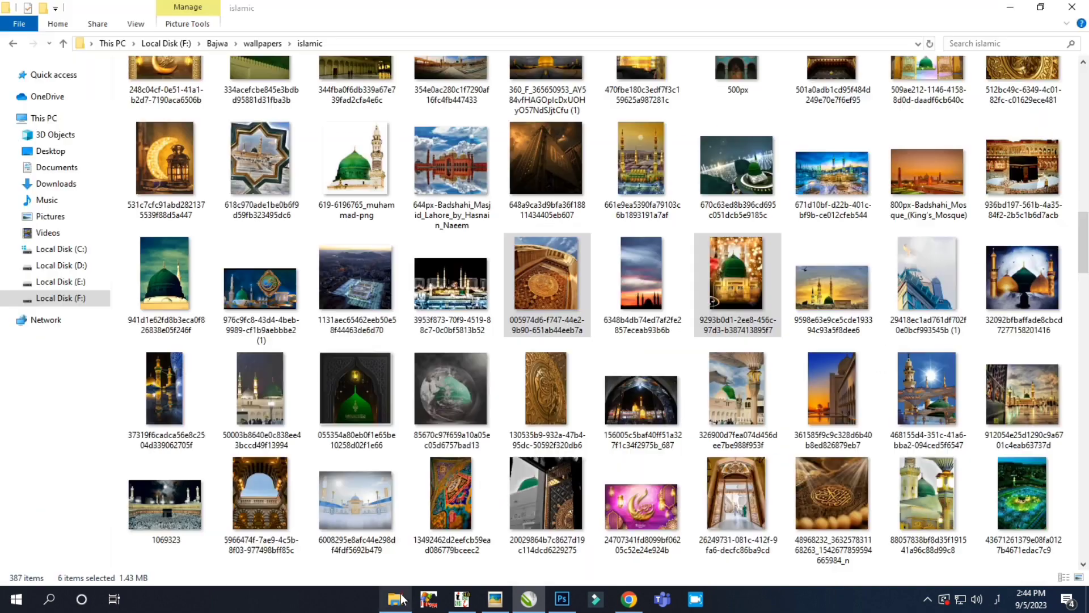
pyautogui.scroll(-1, 788, 405)
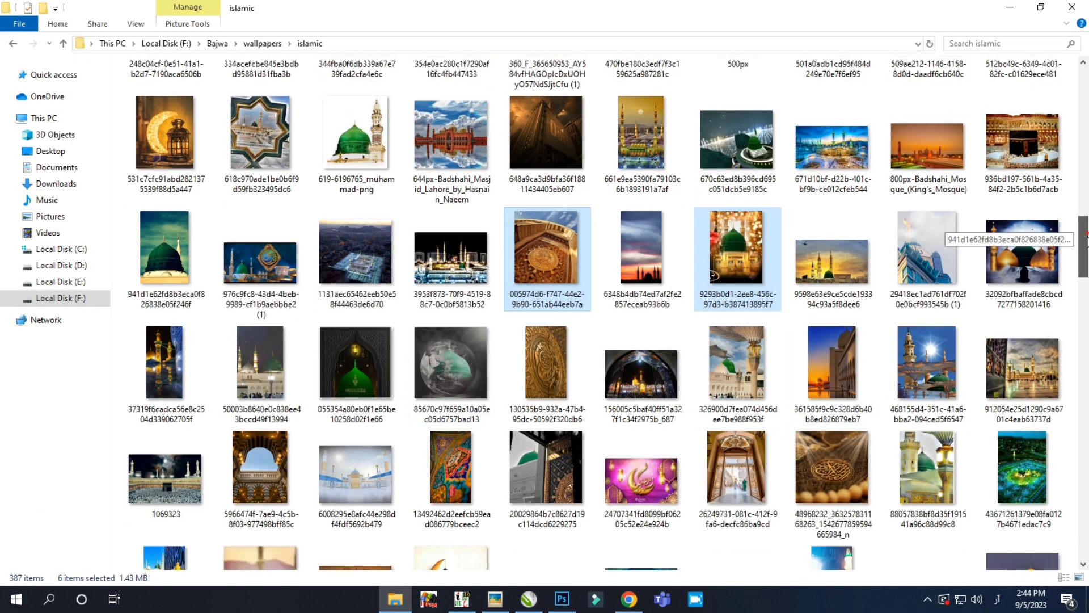
pyautogui.moveTo(738, 250); pyautogui.dragTo(320, 255)
pyautogui.hotkey('alt', 'Tab')
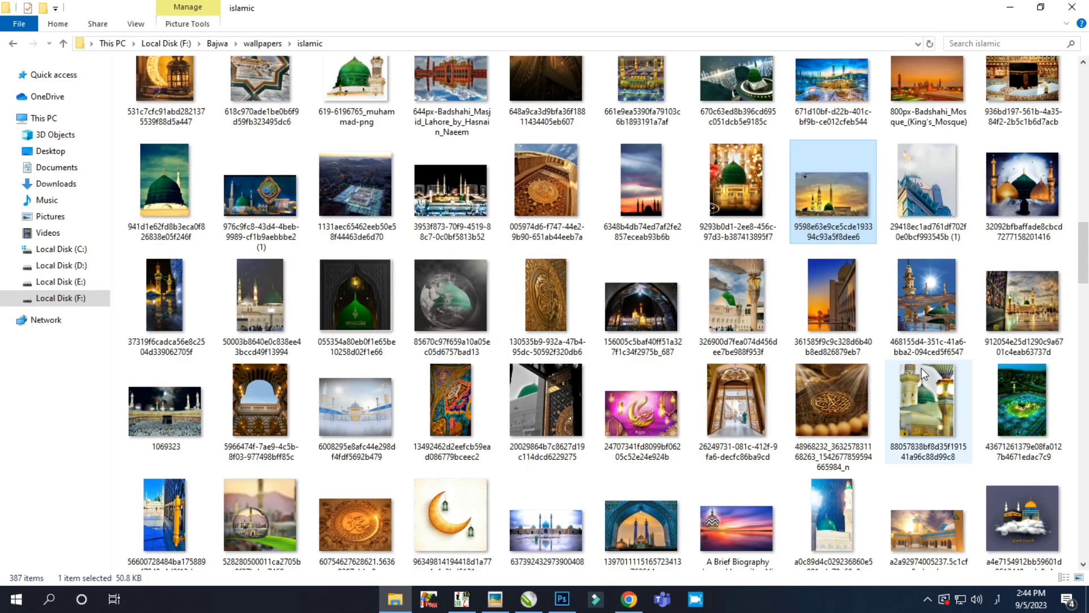
# Step: Bring in the Kaaba picture with the golden minaret and place it over the mosque's upper-right area in place of the old one
pyautogui.moveTo(1084, 265); pyautogui.dragTo(1085, 309)
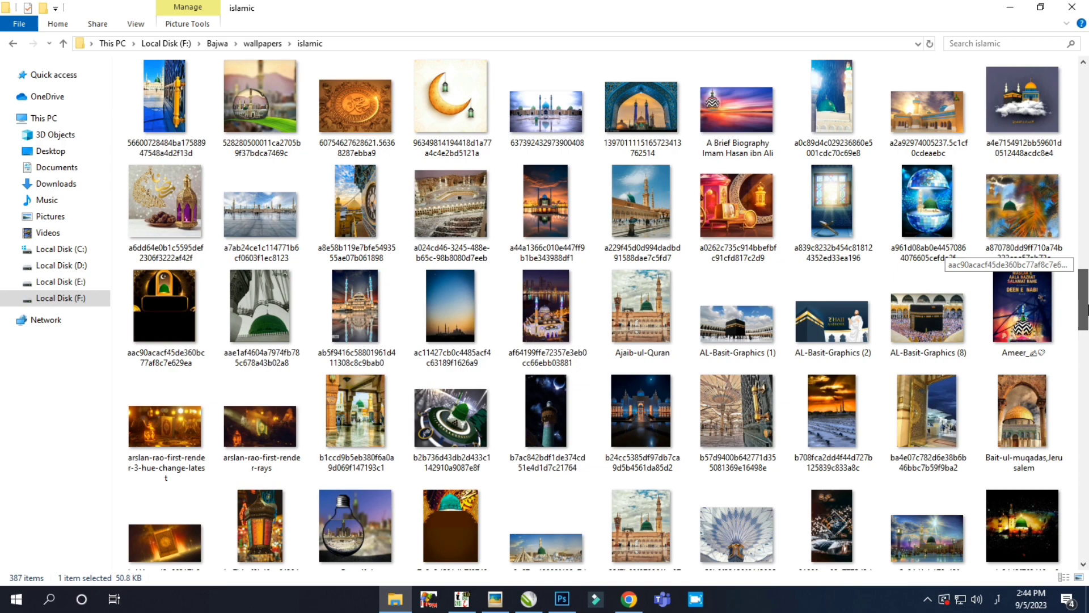
pyautogui.moveTo(1086, 309); pyautogui.dragTo(1086, 405)
pyautogui.moveTo(356, 437); pyautogui.dragTo(786, 284)
pyautogui.scroll(1, 706, 198)
pyautogui.moveTo(863, 369); pyautogui.dragTo(573, 311)
# Step: Fade the new Kaaba picture's lower part with a linear transparency and convert it to a 400 dpi bitmap
pyautogui.moveTo(626, 270); pyautogui.dragTo(606, 428)
pyautogui.scroll(1, 594, 308)
pyautogui.click(11, 375)
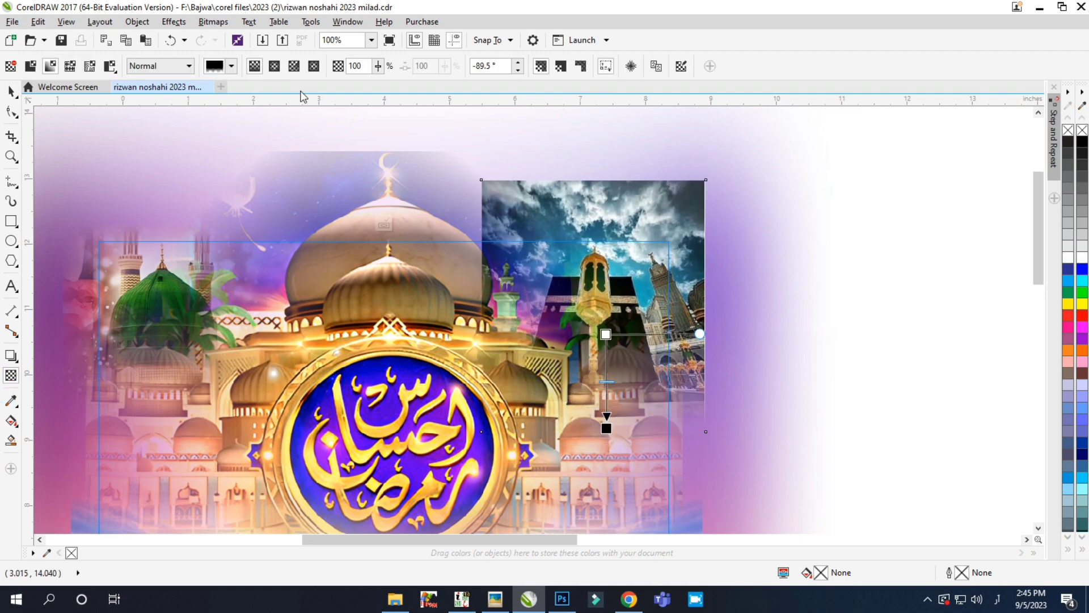
pyautogui.click(214, 21)
pyautogui.click(222, 35)
# Step: Fade the Kaaba picture's sides and upper part with further linear transparencies, keeping it as a 400 dpi bitmap
pyautogui.click(505, 370)
pyautogui.moveTo(576, 329); pyautogui.dragTo(695, 321)
pyautogui.click(213, 22)
pyautogui.press('Escape')
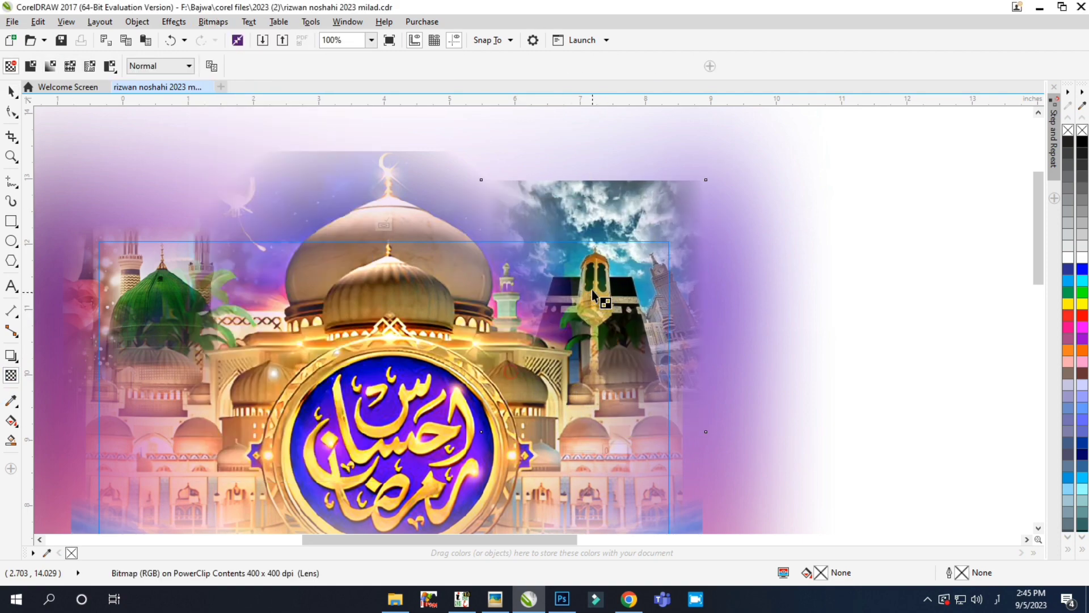
pyautogui.hotkey('ctrl', 'z')
pyautogui.hotkey('ctrl', 'z')
pyautogui.click(11, 91)
pyautogui.scroll(-1, 614, 198)
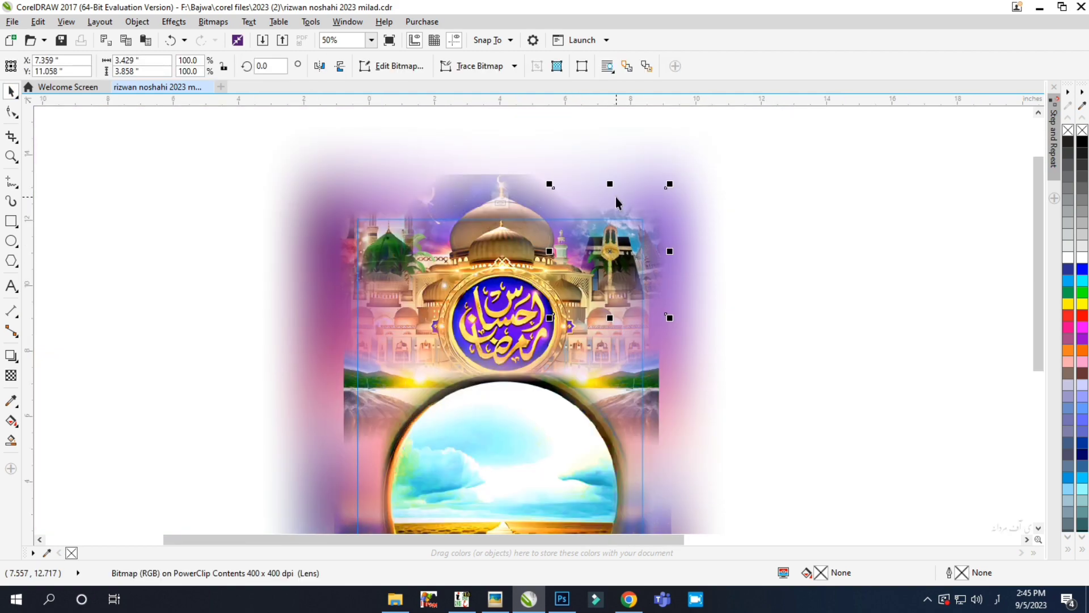
# Step: Enlarge the green dome picture to 113.9% and remove the sunset mosque picture beside the page
pyautogui.scroll(-1, 628, 226)
pyautogui.scroll(1, 542, 208)
pyautogui.click(545, 227)
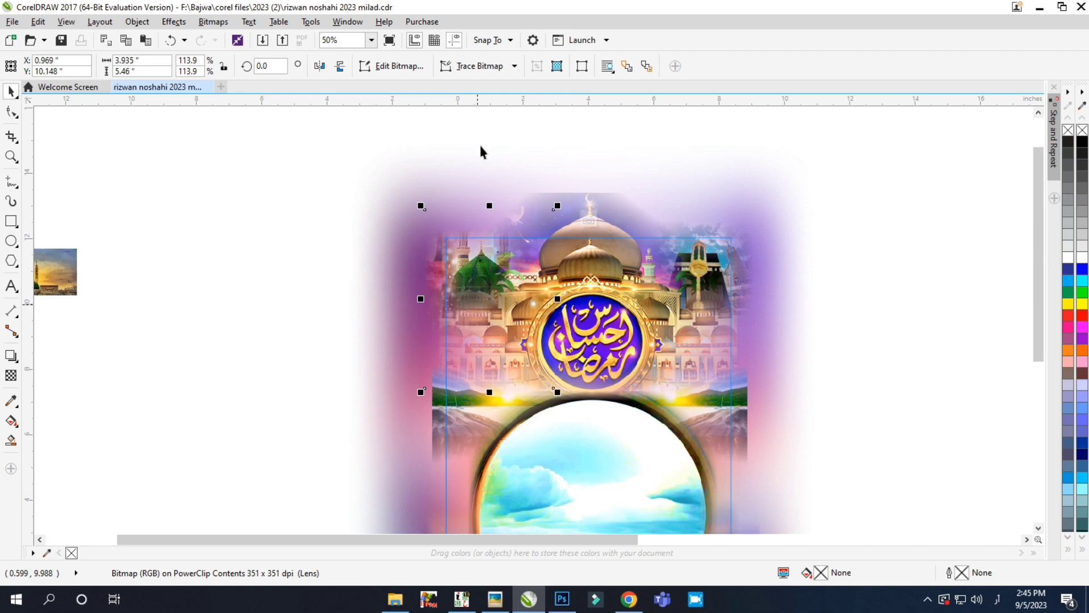
pyautogui.scroll(-1, 480, 150)
pyautogui.moveTo(199, 158); pyautogui.dragTo(359, 316)
# Step: Switch to File Explorer and open the mehrab folder under png, Most Important
pyautogui.click(395, 599)
pyautogui.scroll(-3, 553, 344)
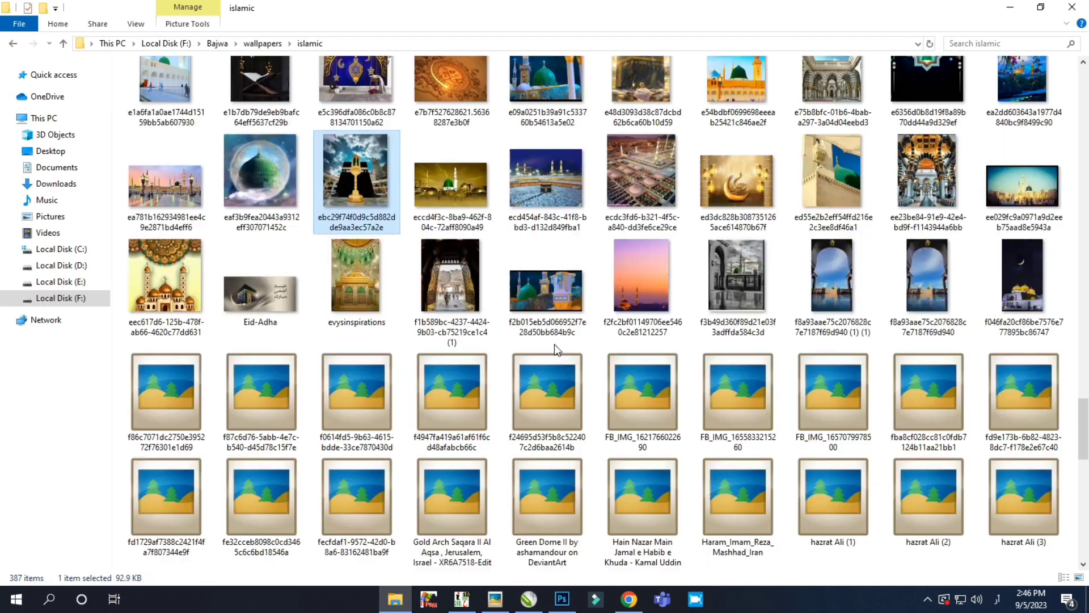
pyautogui.scroll(-5, 554, 344)
pyautogui.hotkey('alt', 'Left')
pyautogui.hotkey('alt', 'Left')
pyautogui.doubleClick(1004, 117)
pyautogui.doubleClick(782, 126)
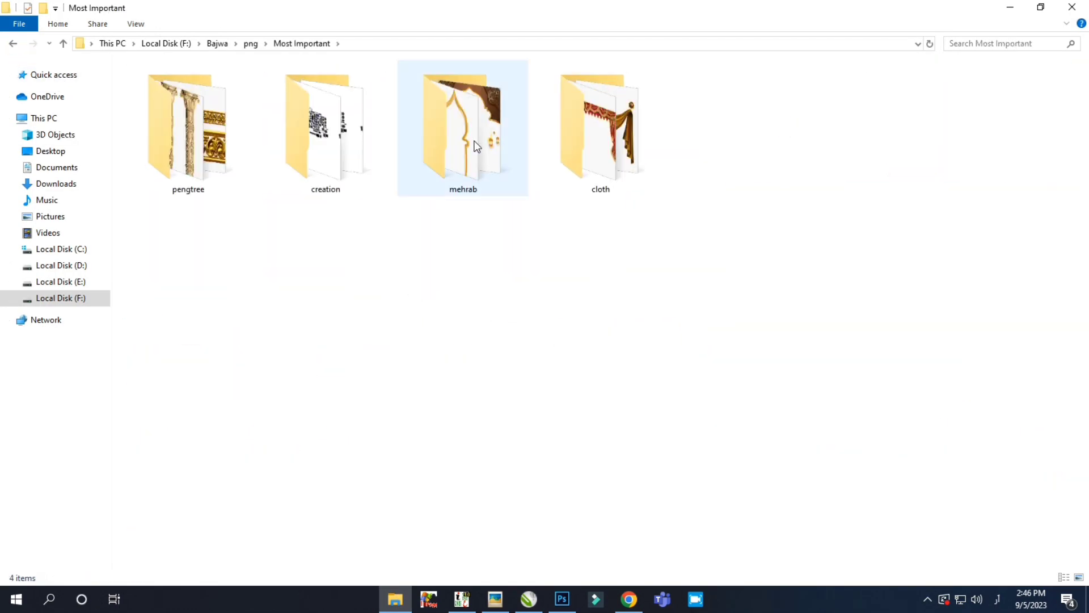
pyautogui.doubleClick(476, 146)
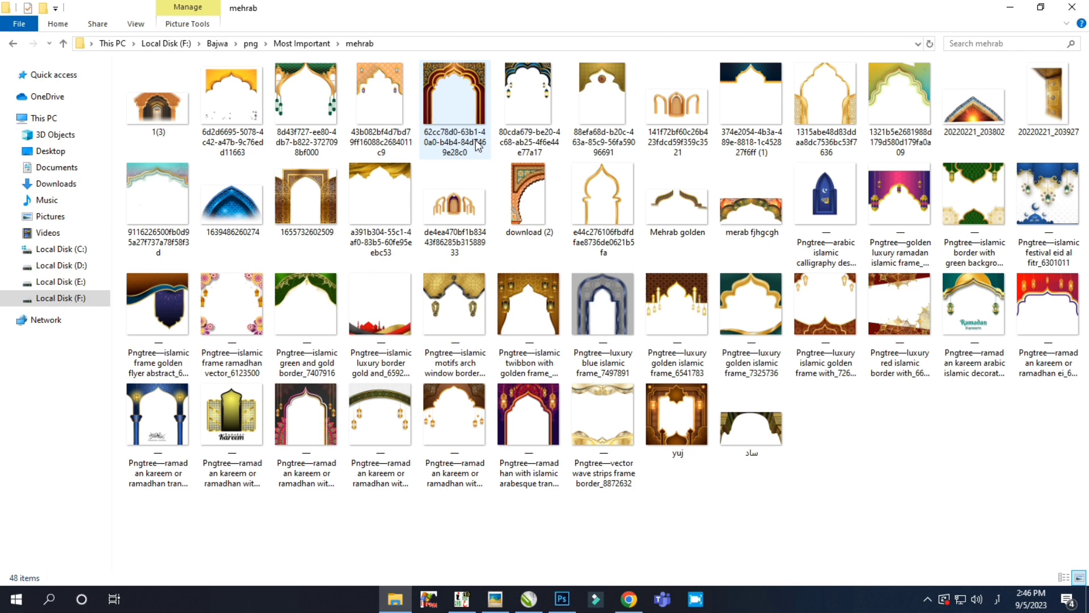
# Step: Bring the orange star-patterned arch picture with hanging lanterns into the drawing and crop it to its left half
pyautogui.rightClick(468, 287)
pyautogui.click(306, 199)
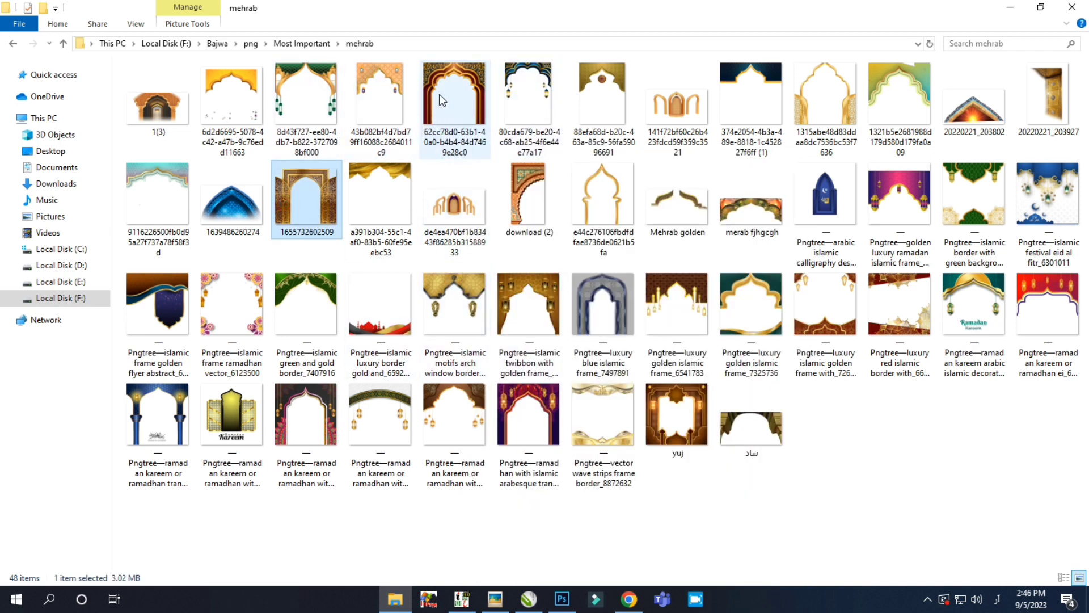
pyautogui.moveTo(380, 93); pyautogui.dragTo(306, 261)
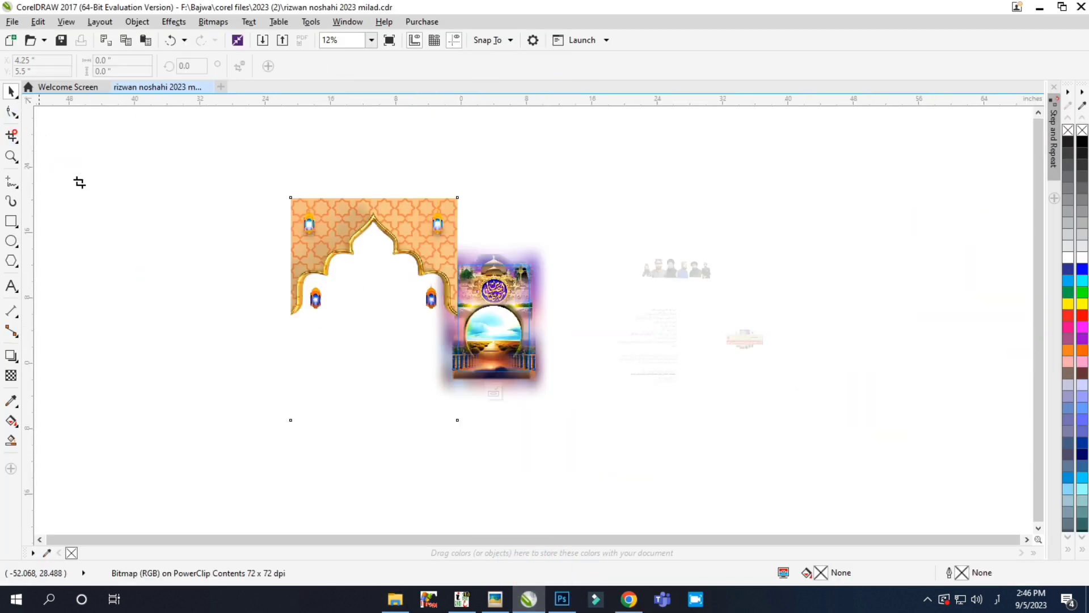
pyautogui.moveTo(243, 169); pyautogui.dragTo(375, 338)
pyautogui.press('Return')
# Step: Place the half arch over the poster's upper-left corner and scale it down to about 1.41 by 2.83 inches
pyautogui.moveTo(338, 237); pyautogui.dragTo(441, 284)
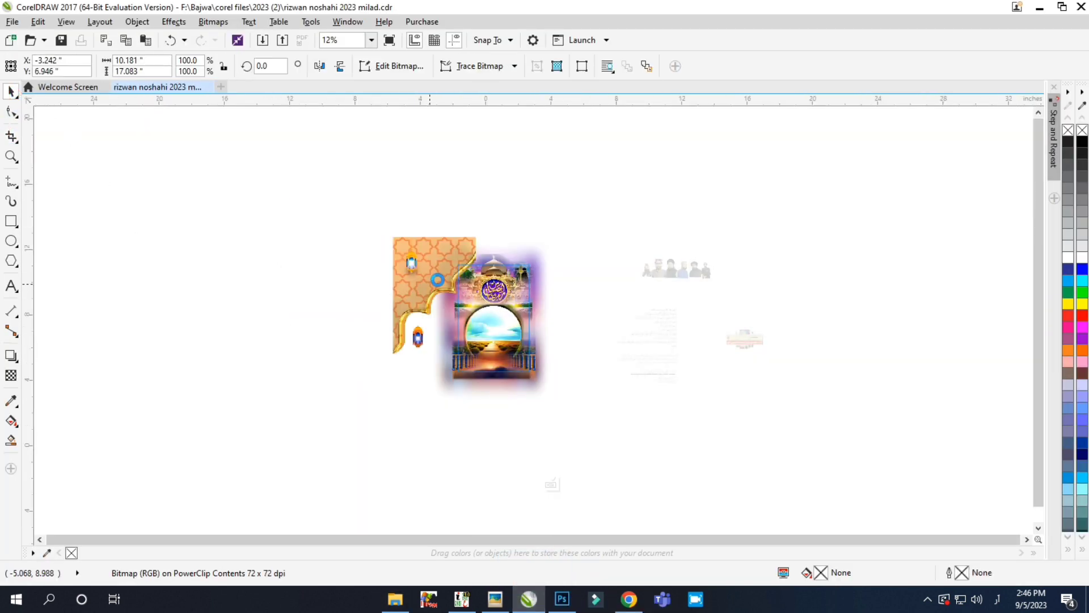
pyautogui.scroll(2, 441, 284)
pyautogui.moveTo(525, 185); pyautogui.dragTo(369, 438)
pyautogui.moveTo(454, 345); pyautogui.dragTo(496, 280)
pyautogui.scroll(2, 495, 280)
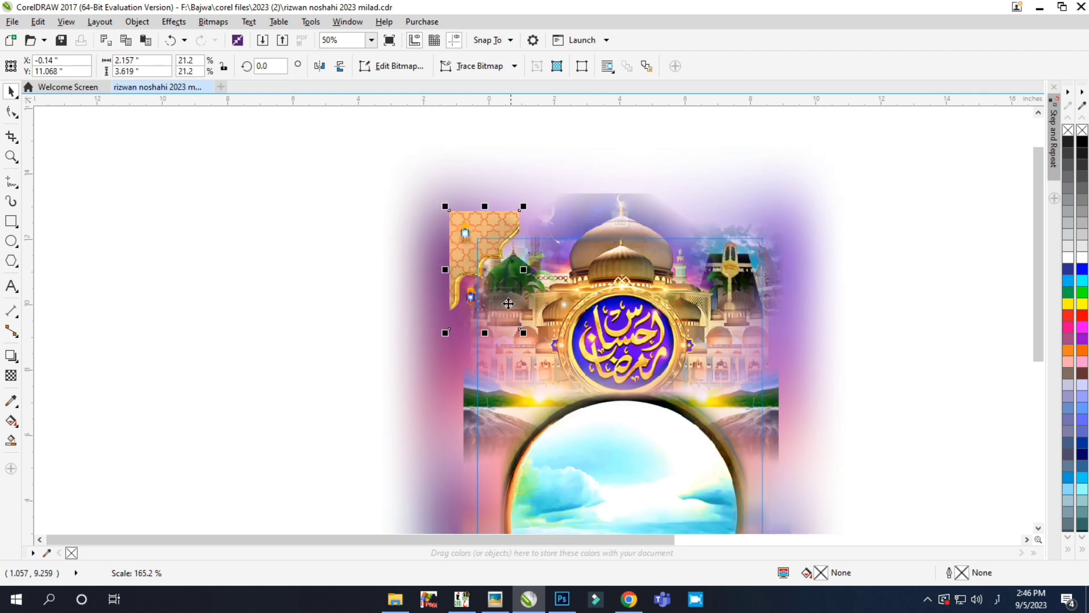
pyautogui.scroll(2, 494, 258)
pyautogui.moveTo(549, 177); pyautogui.dragTo(541, 278)
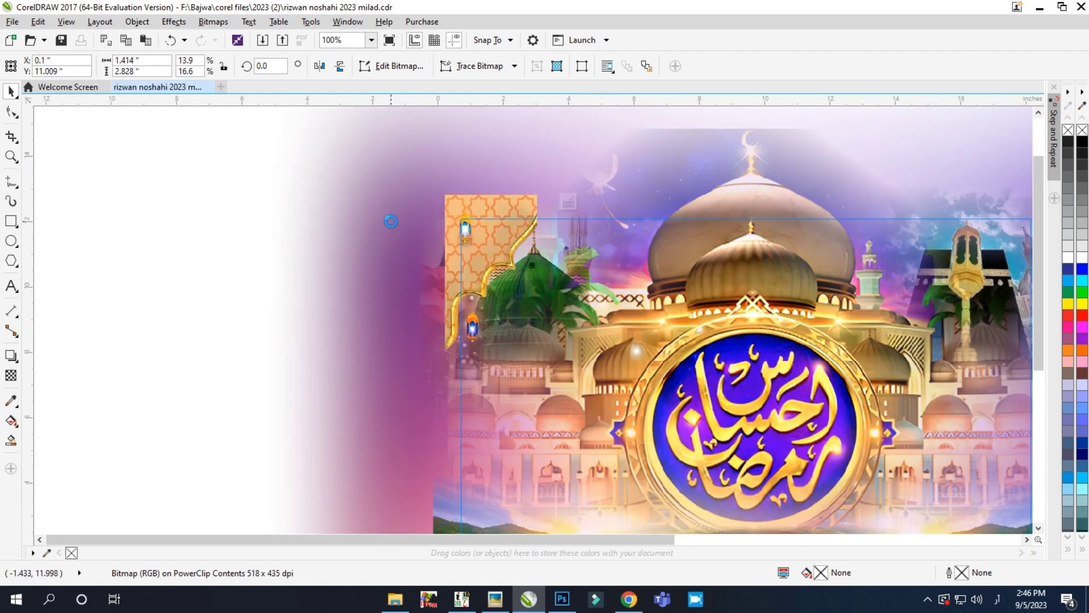
# Step: Move the half arch outside the page and shift the Kaaba picture up to Y 11.128 inches
pyautogui.scroll(-2, 391, 222)
pyautogui.moveTo(437, 250); pyautogui.dragTo(171, 249)
pyautogui.click(293, 197)
pyautogui.click(420, 255)
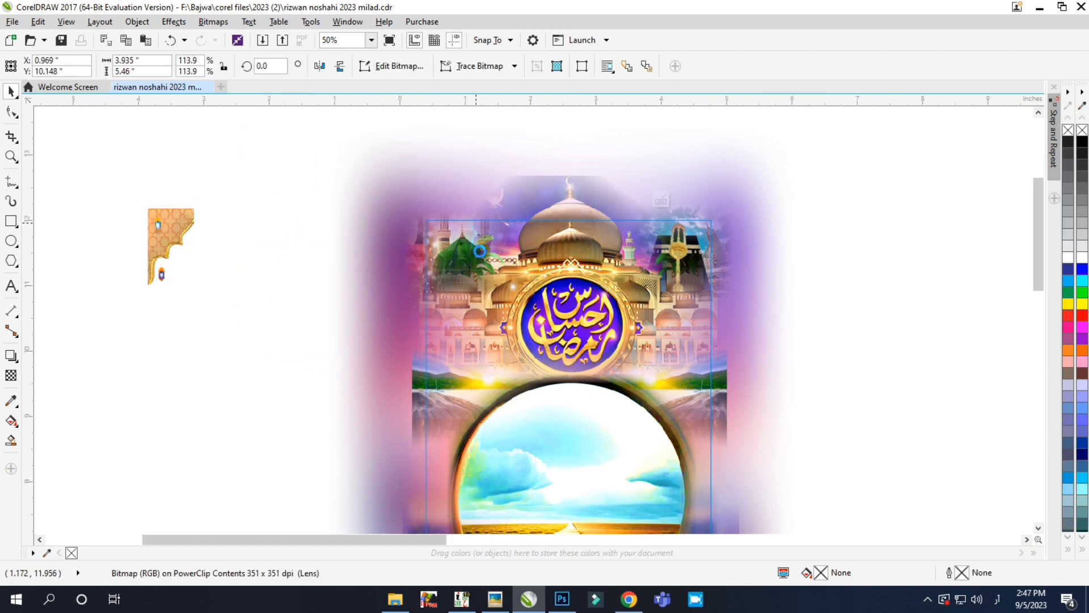
pyautogui.scroll(2, 489, 329)
pyautogui.scroll(-2, 470, 409)
pyautogui.click(680, 302)
pyautogui.scroll(2, 675, 312)
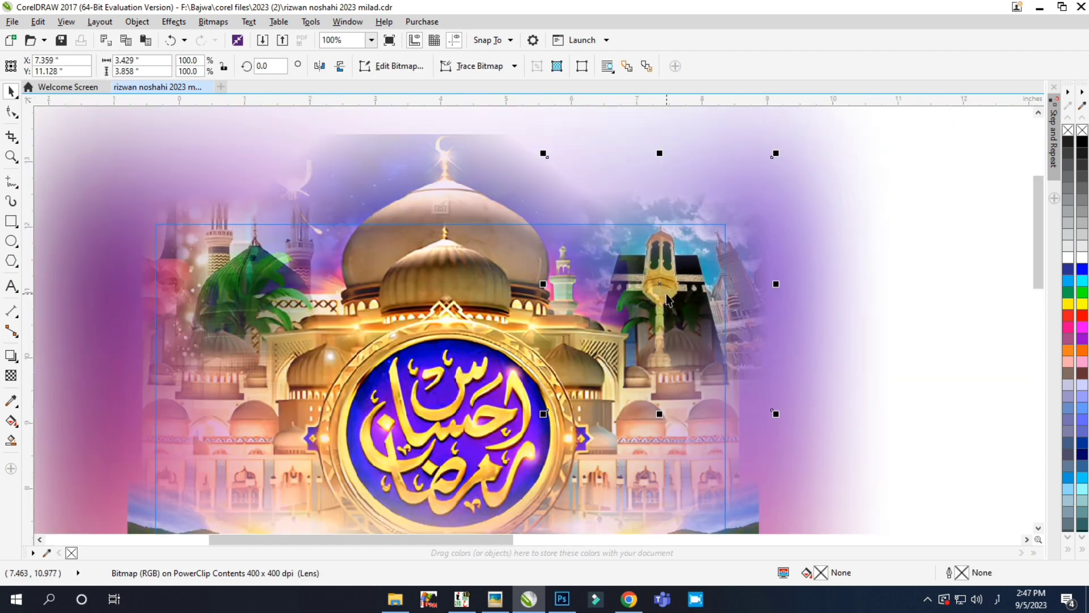
pyautogui.scroll(-2, 732, 293)
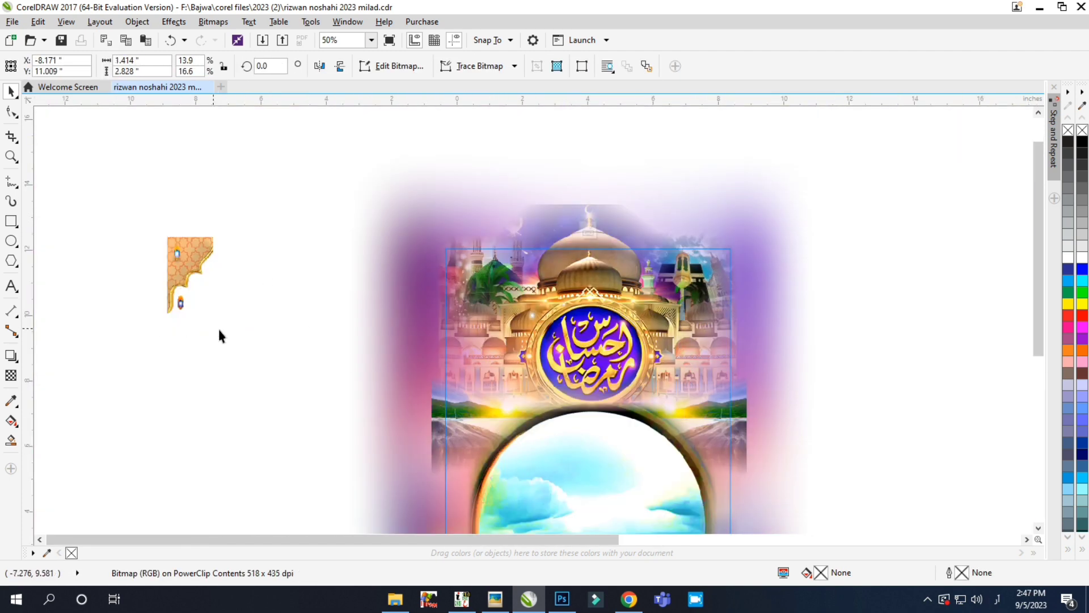
# Step: Return the half arch to the poster's upper-left corner and resize it to about 1.77 by 3.92 inches
pyautogui.moveTo(220, 336); pyautogui.dragTo(244, 369)
pyautogui.moveTo(204, 284); pyautogui.dragTo(476, 280)
pyautogui.scroll(2, 455, 281)
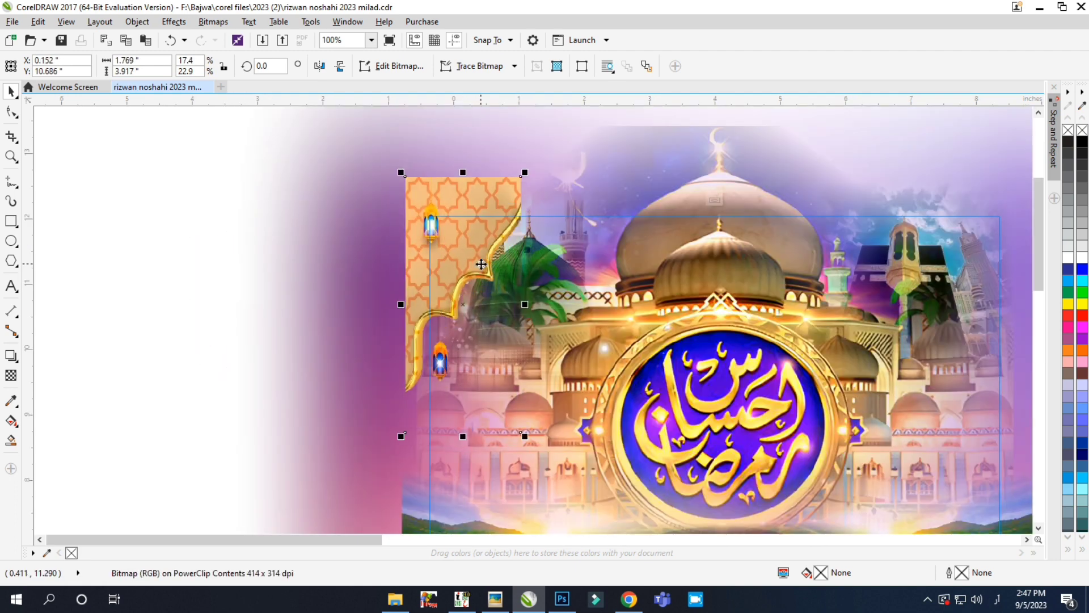
# Step: Adjust the half arch's brightness to -10 and contrast to 37
pyautogui.click(210, 23)
pyautogui.moveTo(187, 37)
pyautogui.click(351, 109)
pyautogui.moveTo(568, 219); pyautogui.dragTo(295, 311)
pyautogui.moveTo(317, 354); pyautogui.dragTo(305, 353)
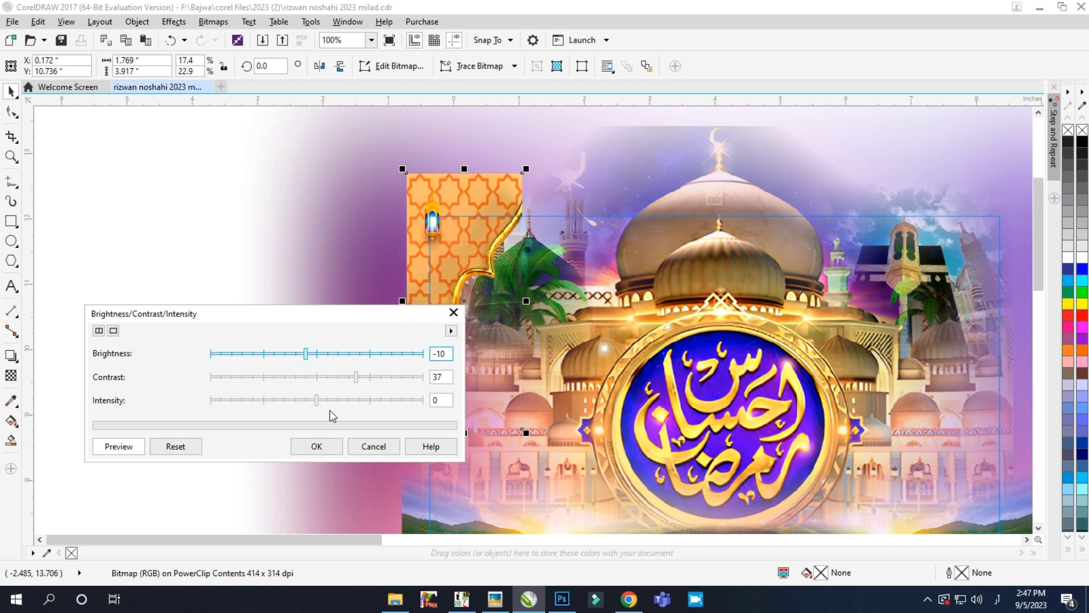
pyautogui.click(326, 446)
# Step: Turn a copy of the half arch black and apply a 38-pixel Gaussian blur to make a shadow
pyautogui.click(170, 23)
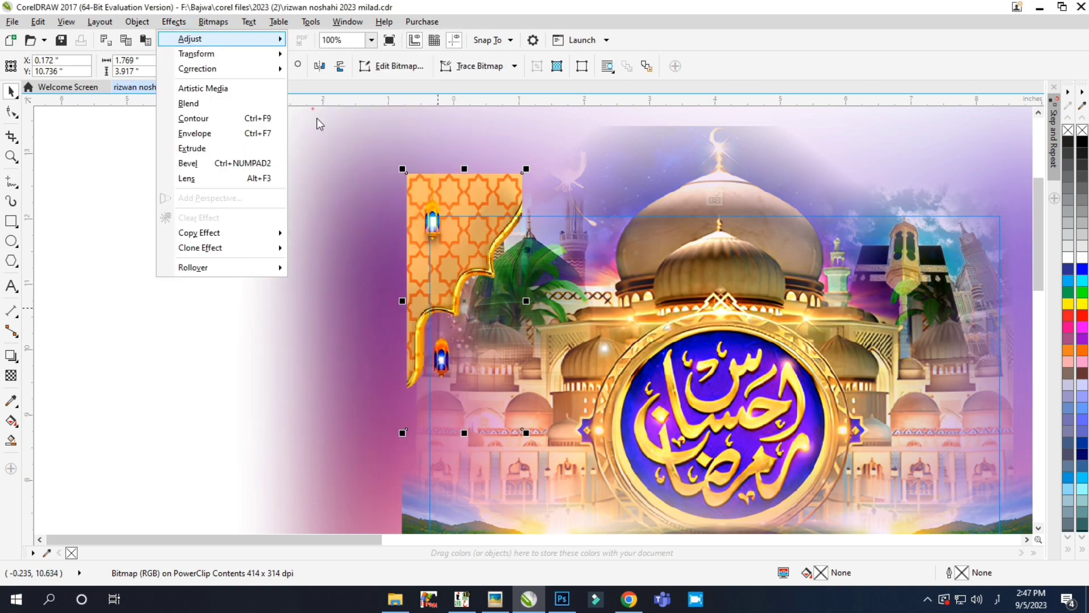
pyautogui.moveTo(187, 36)
pyautogui.click(351, 109)
pyautogui.click(584, 357)
pyautogui.click(213, 22)
pyautogui.moveTo(235, 322)
pyautogui.click(425, 334)
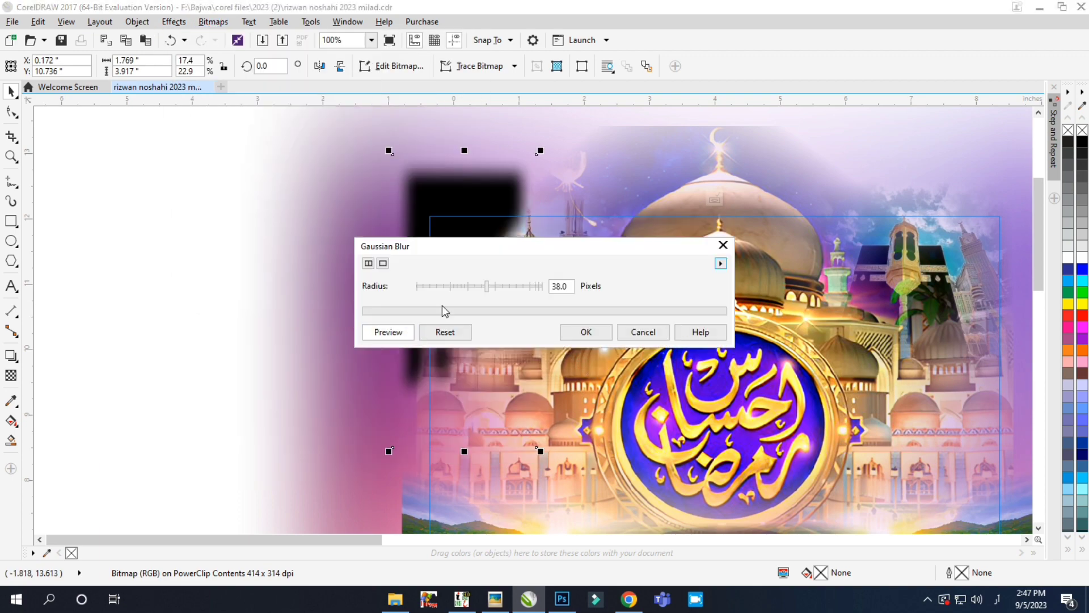
pyautogui.click(545, 452)
# Step: Group the coloured half arch with its blurred shadow and place the group over the poster's upper-left corner
pyautogui.moveTo(469, 241); pyautogui.dragTo(287, 236)
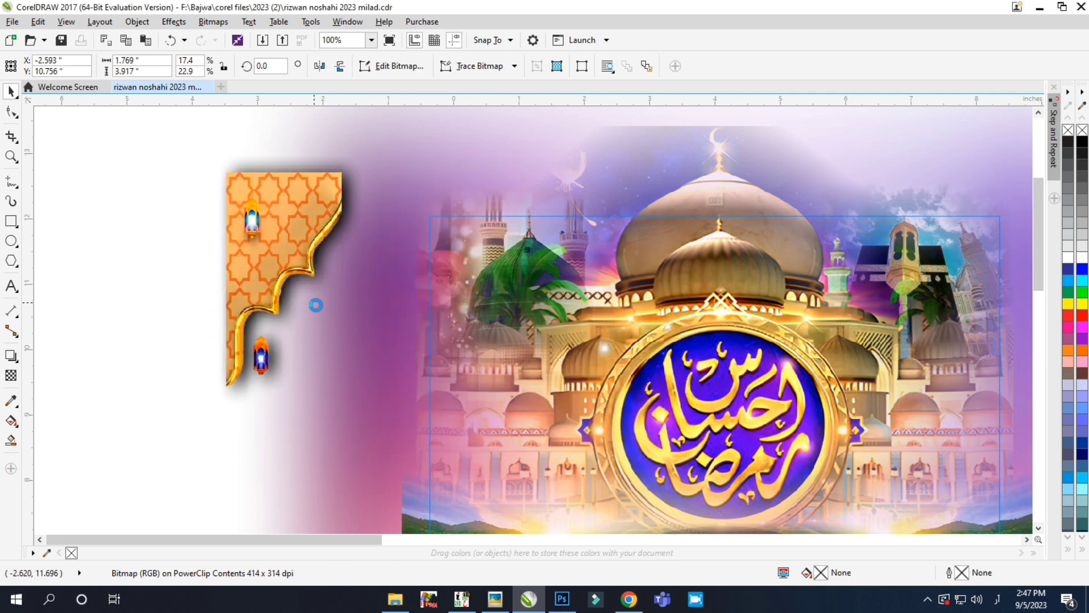
pyautogui.scroll(-1, 311, 304)
pyautogui.moveTo(146, 185); pyautogui.dragTo(385, 400)
pyautogui.hotkey('ctrl', 'g')
pyautogui.scroll(1, 441, 275)
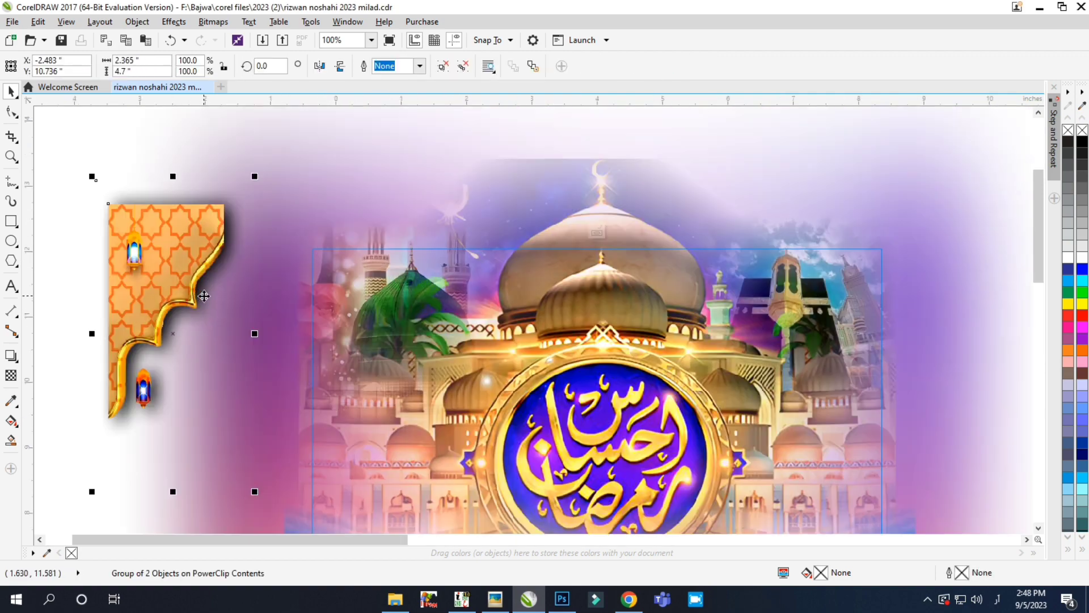
pyautogui.moveTo(127, 314); pyautogui.dragTo(305, 313)
pyautogui.scroll(-1, 315, 324)
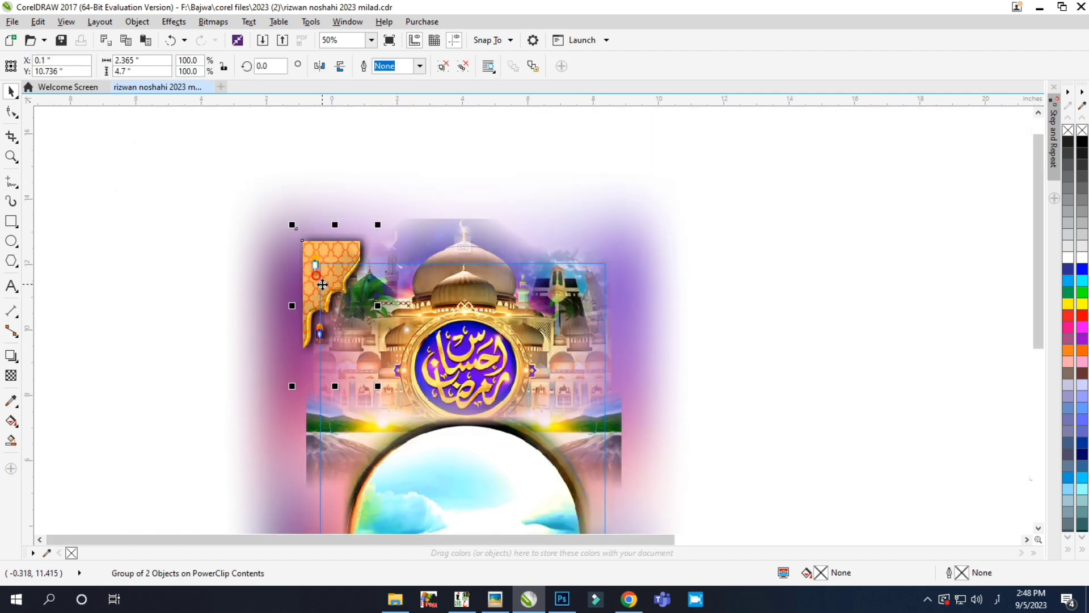
# Step: Place a horizontally mirrored copy of the arch group over the poster's upper-right corner and finish editing the PowerClip contents
pyautogui.hotkey('ctrl', 'c')
pyautogui.hotkey('ctrl', 'v')
pyautogui.click(319, 66)
pyautogui.scroll(1, 648, 293)
pyautogui.moveTo(648, 293); pyautogui.dragTo(569, 297)
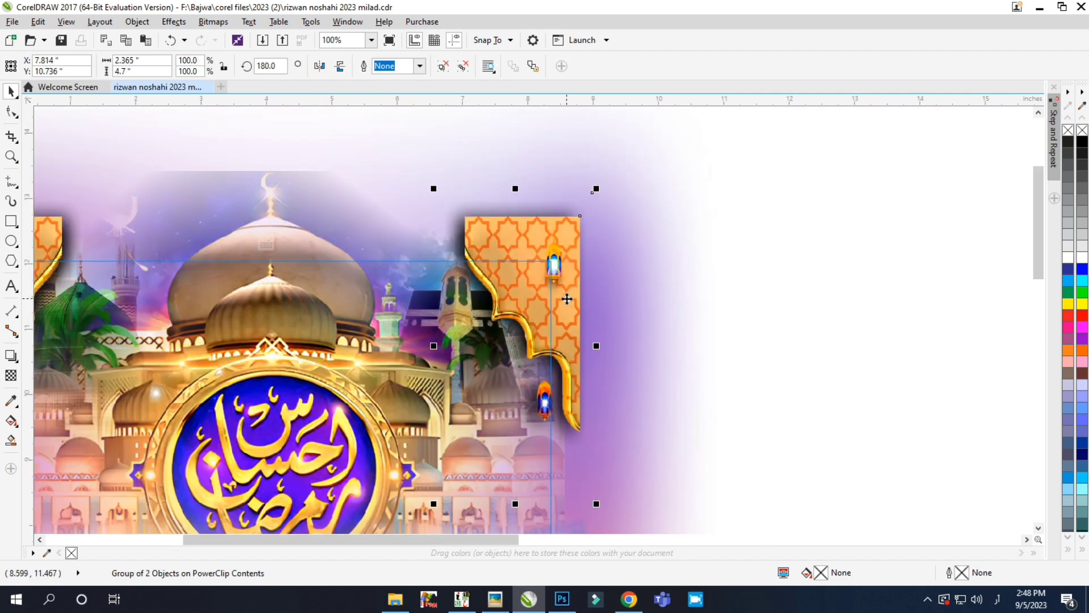
pyautogui.scroll(-2, 666, 251)
pyautogui.click(612, 235)
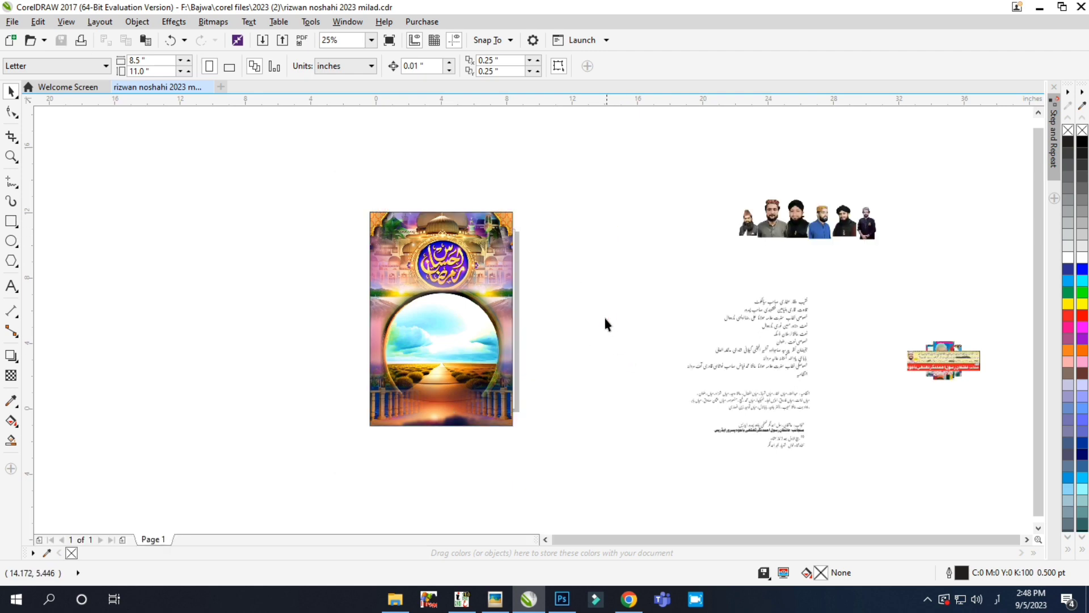
# Step: Bring in picture 20220221_203802 from the mehrab folder, place it beside the calligraphy medallion and scale it to 4.8%
pyautogui.hotkey('alt', 'Tab')
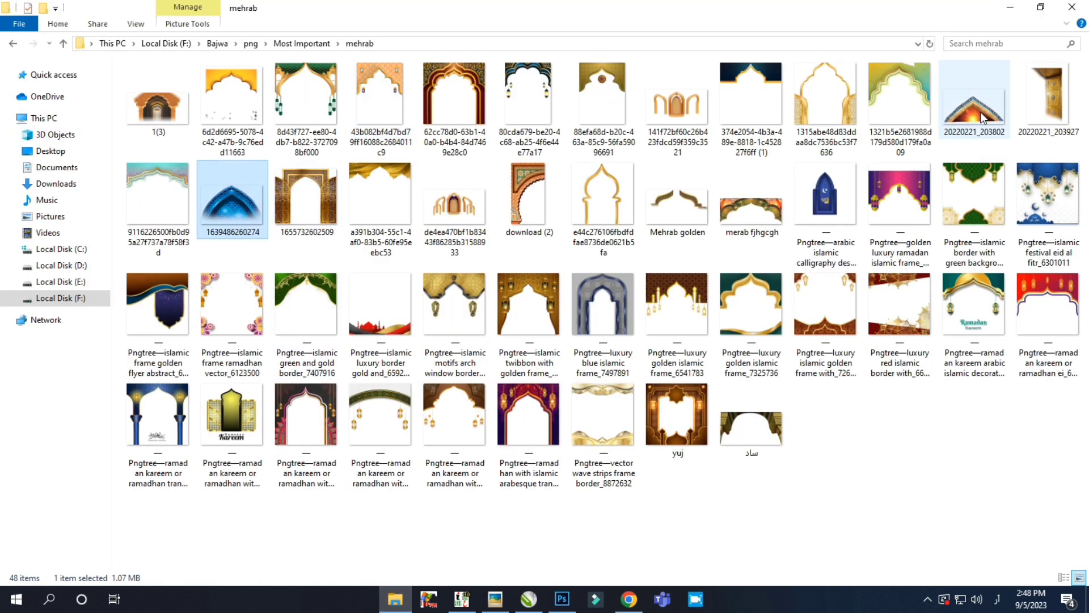
pyautogui.moveTo(983, 117); pyautogui.dragTo(628, 261)
pyautogui.moveTo(558, 224); pyautogui.dragTo(424, 243)
pyautogui.scroll(3, 426, 247)
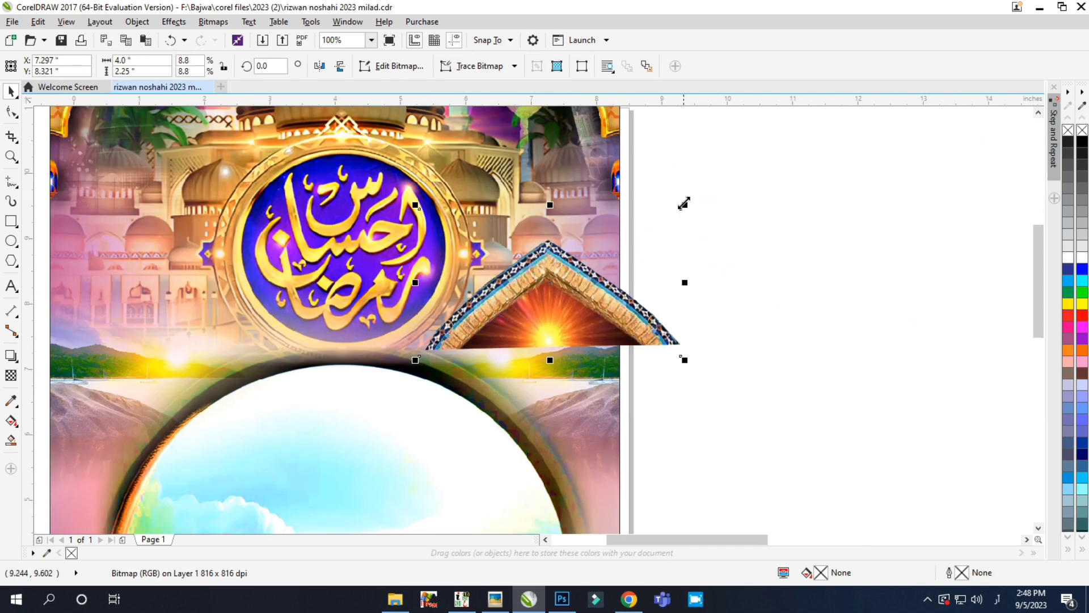
pyautogui.moveTo(681, 202); pyautogui.dragTo(564, 261)
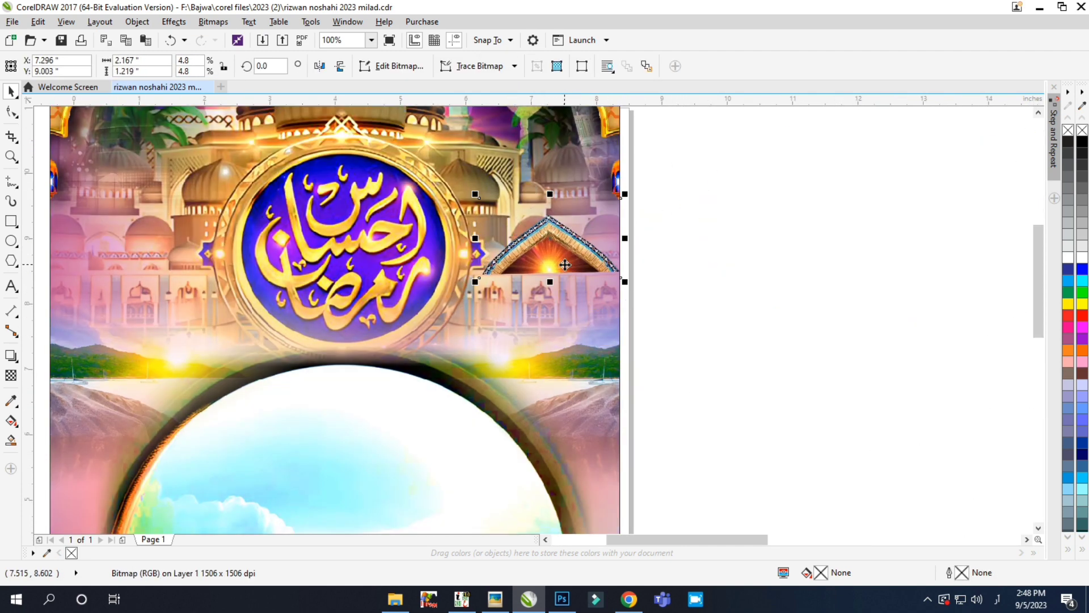
# Step: Set the arch picture's saturation to 78 and narrow its width to 4.2%
pyautogui.click(173, 21)
pyautogui.click(329, 126)
pyautogui.moveTo(703, 340); pyautogui.dragTo(756, 341)
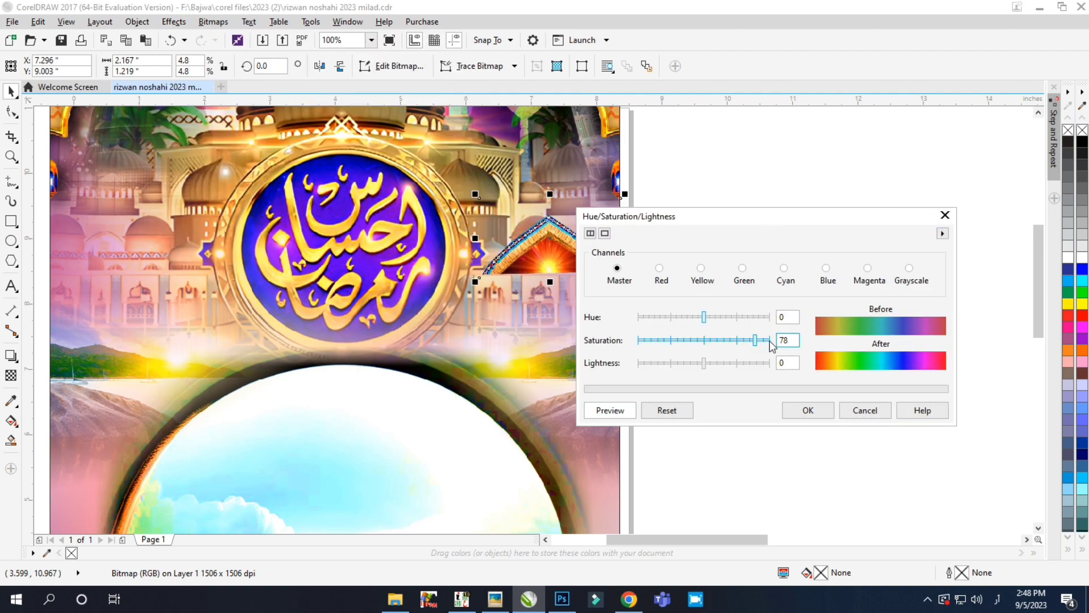
pyautogui.click(808, 410)
pyautogui.scroll(2, 691, 284)
pyautogui.moveTo(670, 227); pyautogui.dragTo(656, 227)
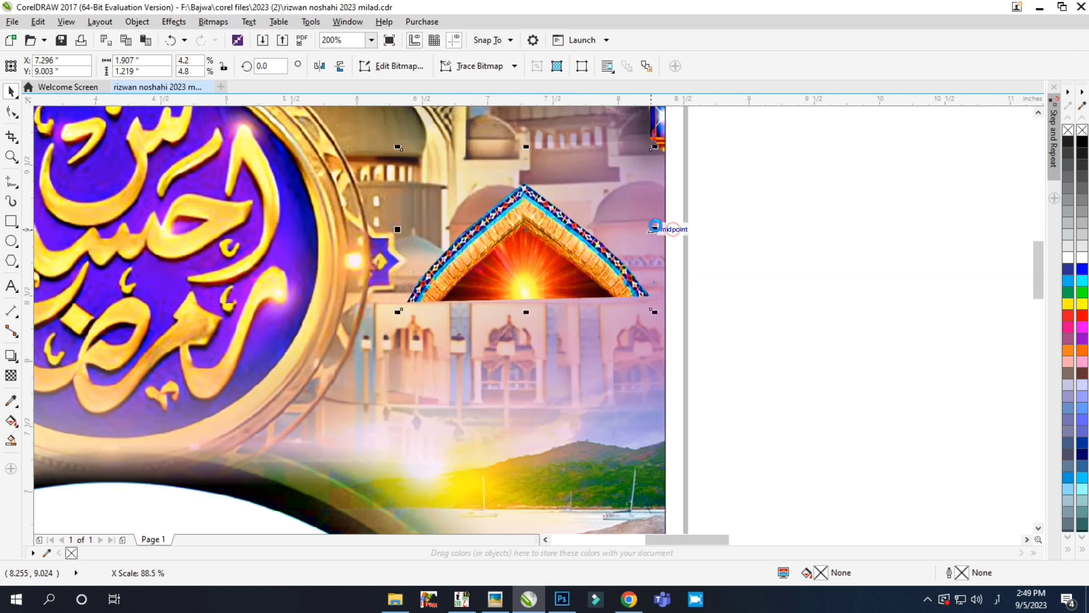
# Step: Lower the two mirrored hill landscape pictures inside the PowerClip and finish editing its contents
pyautogui.scroll(-2, 586, 291)
pyautogui.scroll(-2, 586, 291)
pyautogui.moveTo(773, 248); pyautogui.dragTo(454, 454)
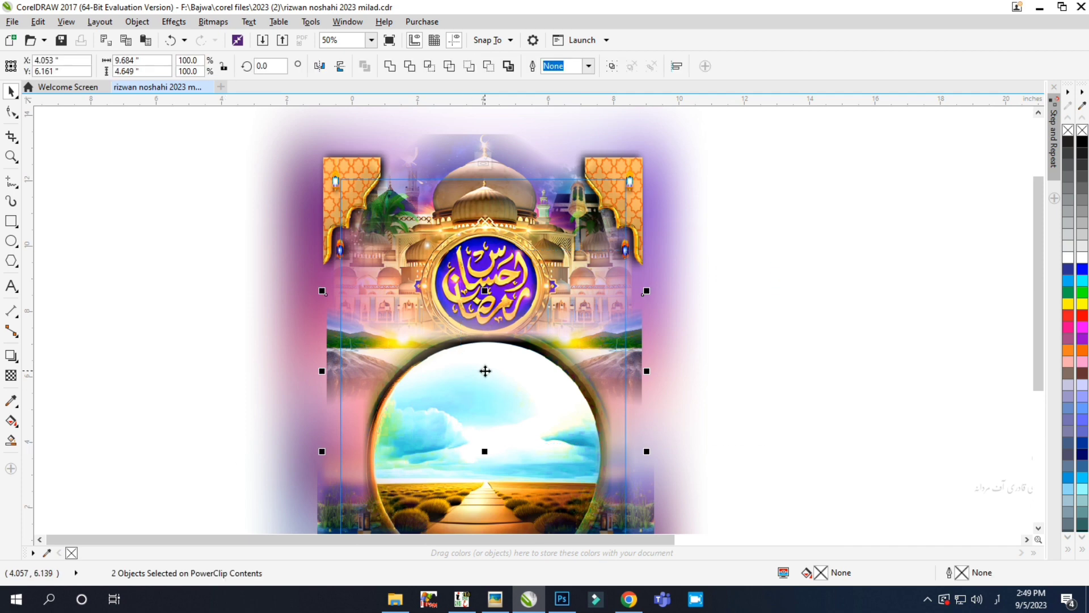
pyautogui.click(483, 163)
pyautogui.scroll(2, 567, 255)
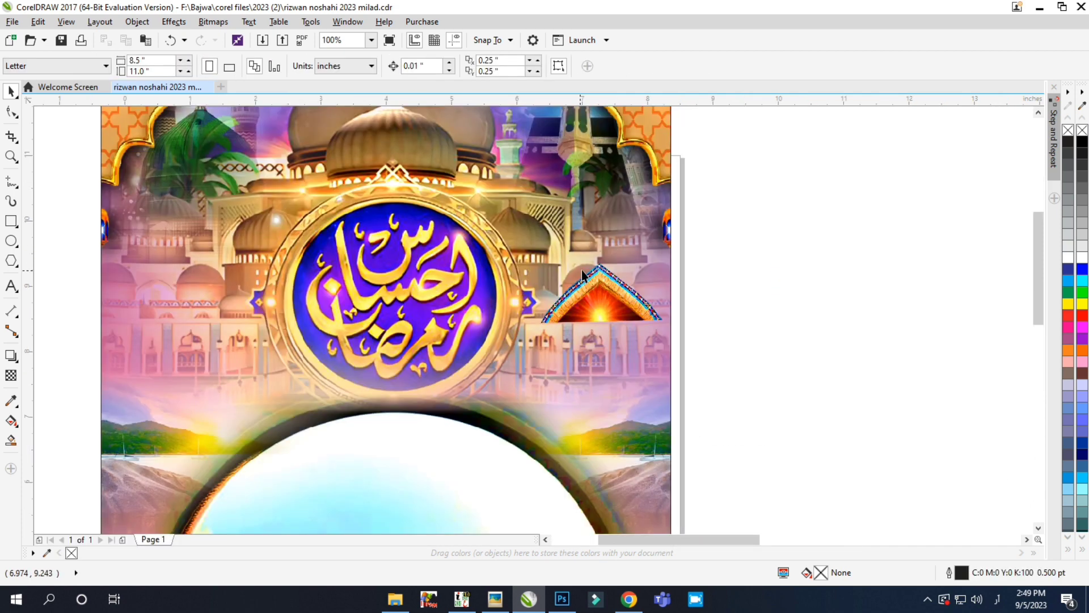
# Step: Place a copy of the small arch on the opposite side of the calligraphy medallion
pyautogui.moveTo(606, 266); pyautogui.dragTo(197, 354)
pyautogui.scroll(-2, 578, 363)
# Step: Bring in the gold-framed dark red panel, picture 106, from the png\2023 folder and place it beside the poster
pyautogui.hotkey('alt', 'Tab')
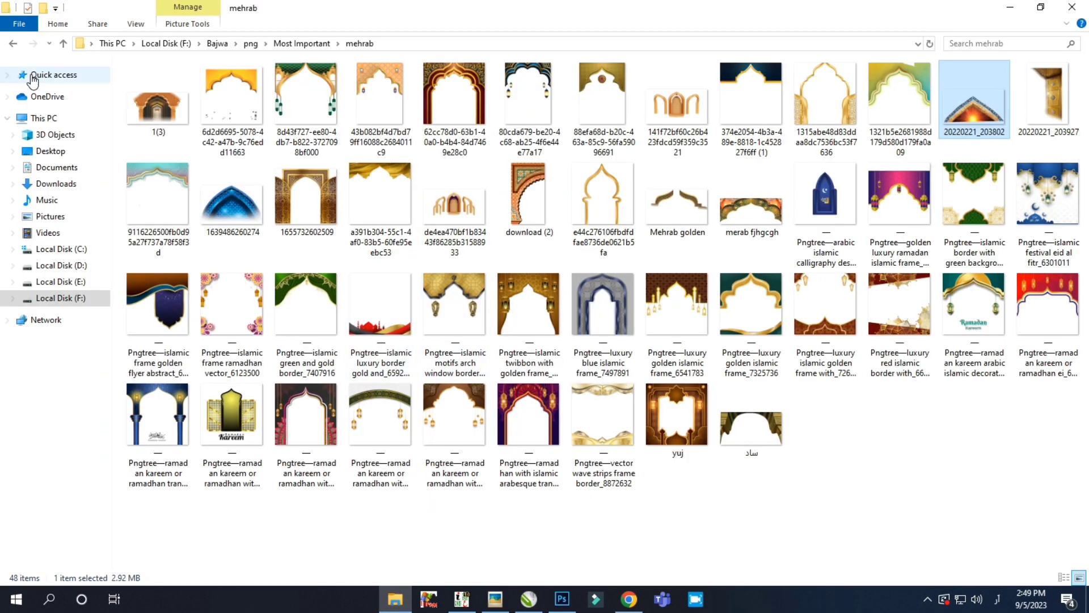
pyautogui.hotkey('alt', 'Up')
pyautogui.hotkey('alt', 'Up')
pyautogui.doubleClick(164, 98)
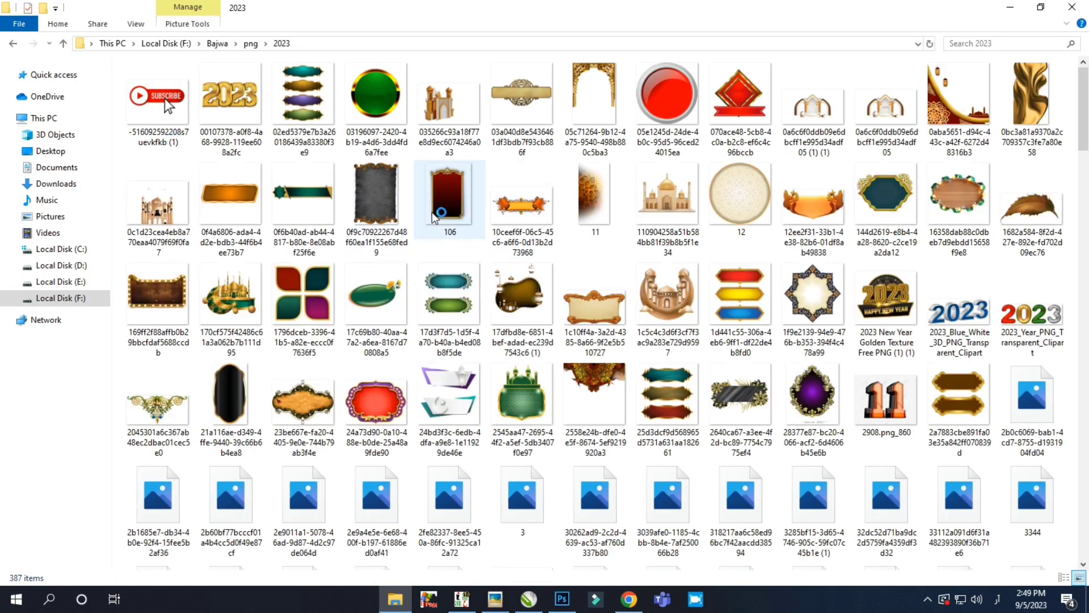
pyautogui.click(454, 198)
pyautogui.moveTo(453, 198); pyautogui.dragTo(788, 334)
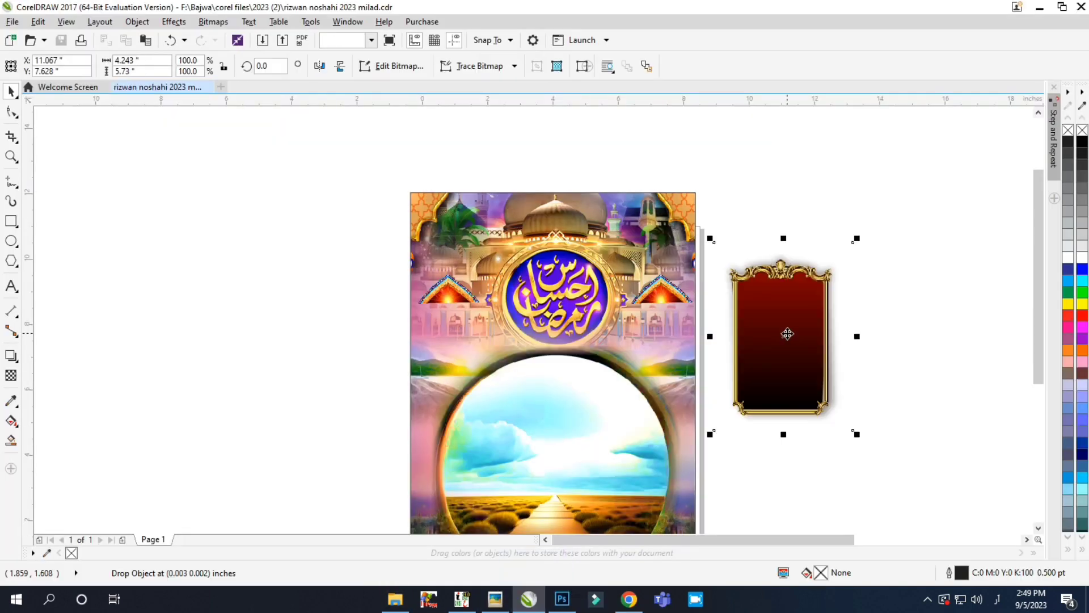
# Step: Scale the framed panel down to 49.3%, place it below the arch beside the medallion and widen it slightly
pyautogui.scroll(2, 728, 305)
pyautogui.moveTo(785, 189); pyautogui.dragTo(660, 360)
pyautogui.moveTo(601, 443); pyautogui.dragTo(670, 266)
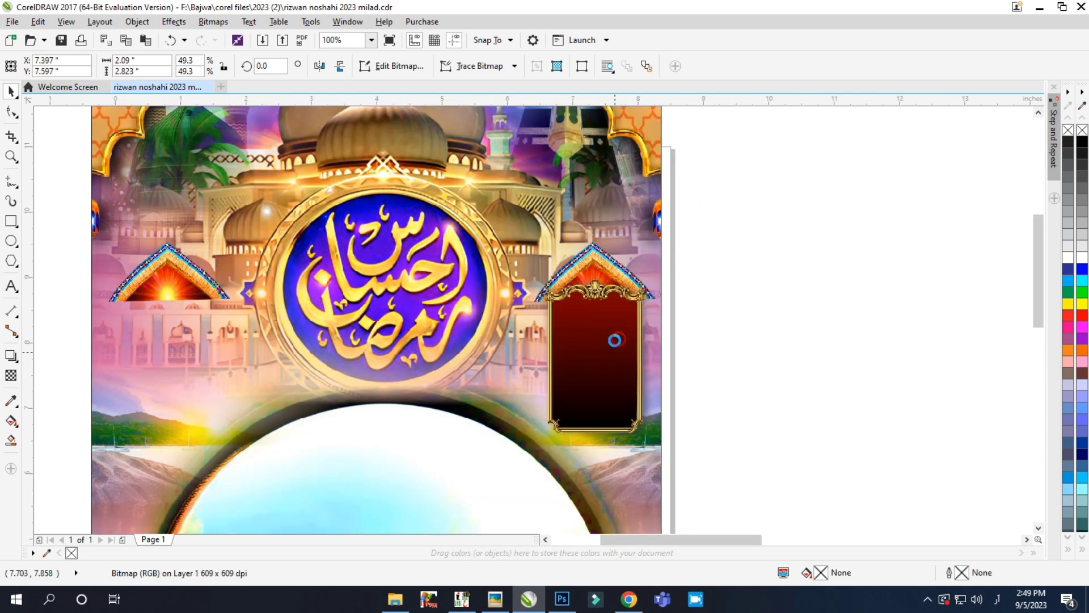
pyautogui.moveTo(614, 340); pyautogui.dragTo(679, 369)
# Step: Raise both small arches and move the framed panel up against the arch at the poster's right edge
pyautogui.keyDown('shift'); pyautogui.click(152, 272); pyautogui.keyUp('shift')
pyautogui.moveTo(152, 273); pyautogui.dragTo(186, 265)
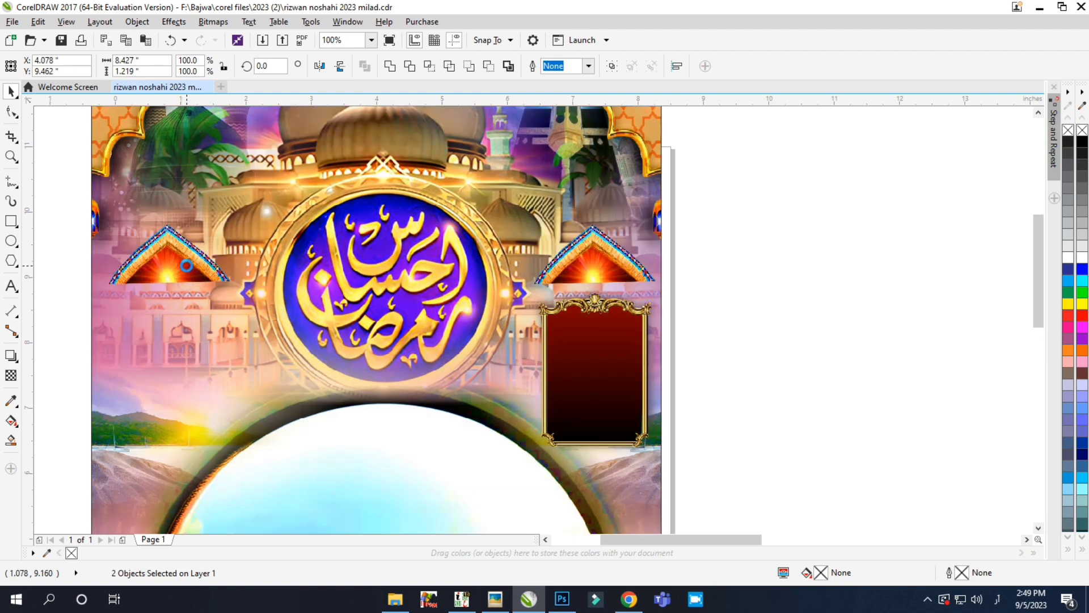
pyautogui.click(591, 365)
pyautogui.moveTo(590, 365); pyautogui.dragTo(612, 324)
pyautogui.scroll(2, 601, 339)
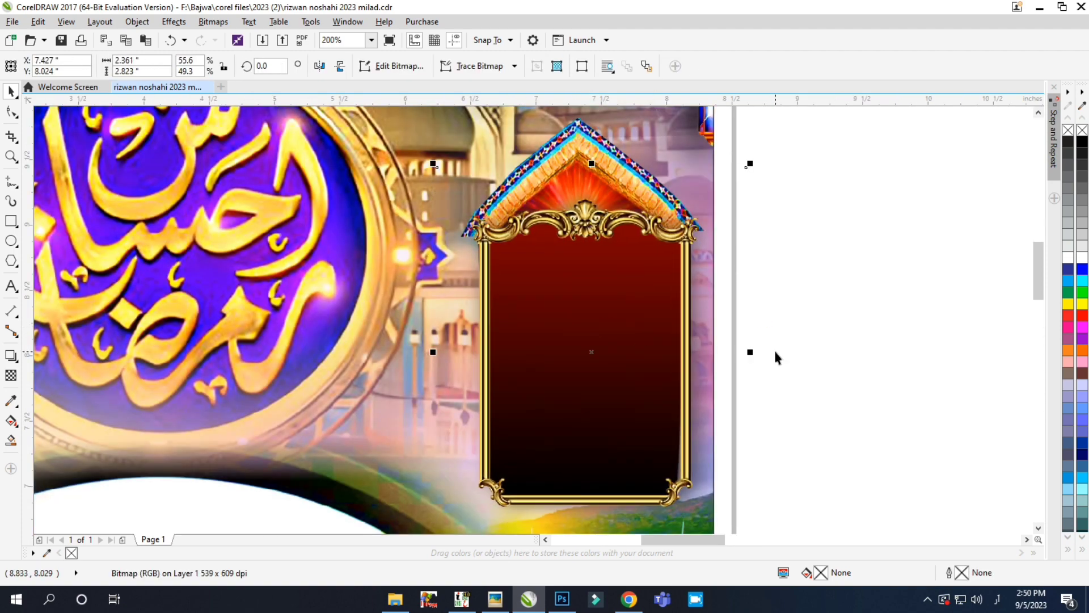
# Step: Flip the framed panel vertically and crop off its plain upper edge
pyautogui.scroll(-2, 604, 354)
pyautogui.click(340, 66)
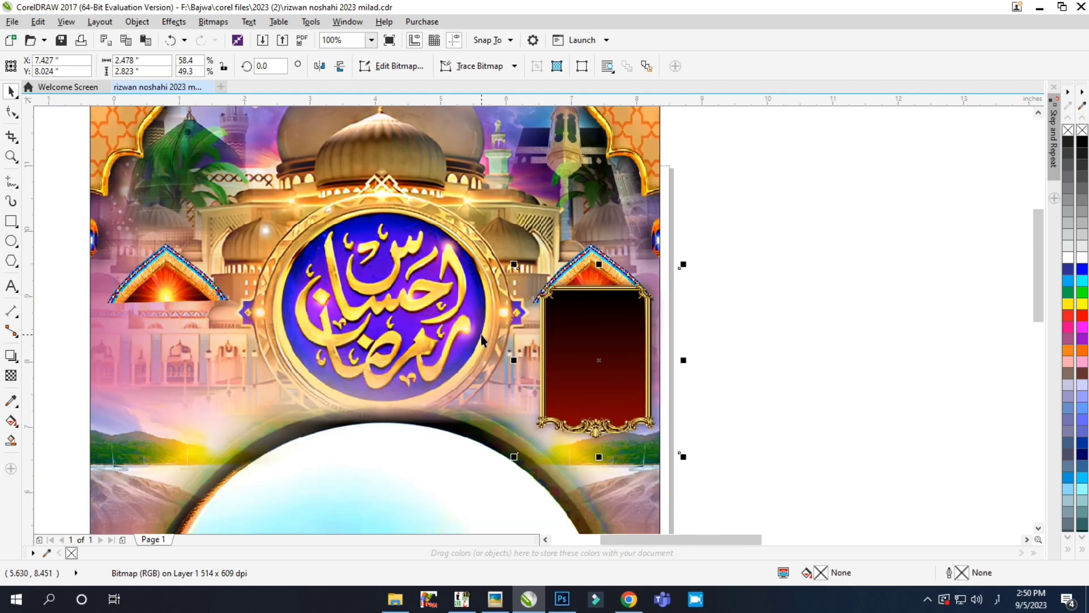
pyautogui.click(12, 136)
pyautogui.moveTo(519, 480); pyautogui.dragTo(693, 306)
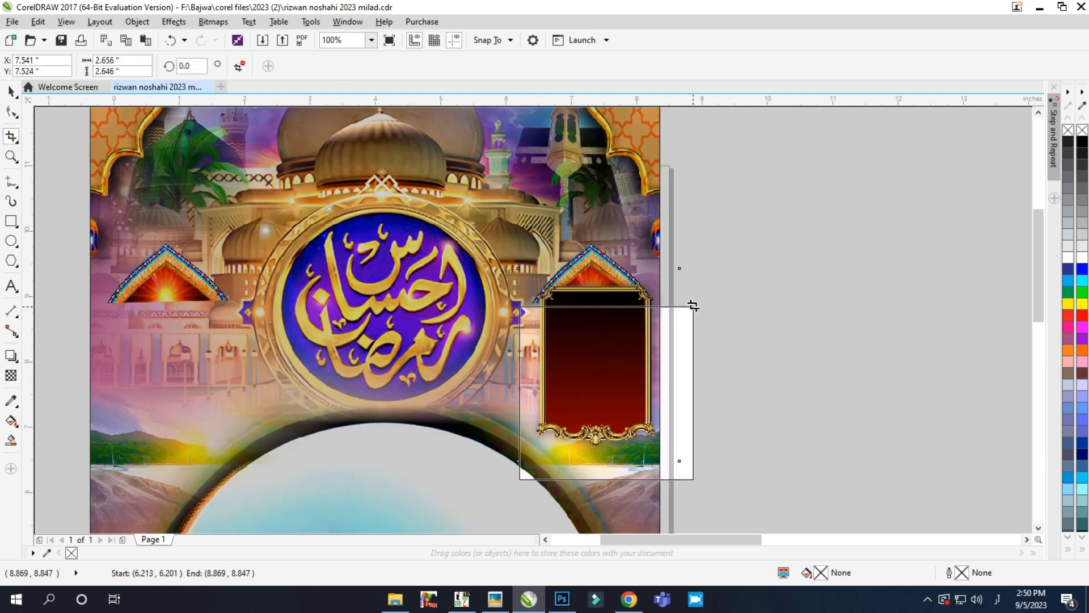
pyautogui.press('Return')
pyautogui.press('space')
# Step: Rotate the arch to 358.279° to level its base and lower it onto the framed panel
pyautogui.scroll(4, 635, 286)
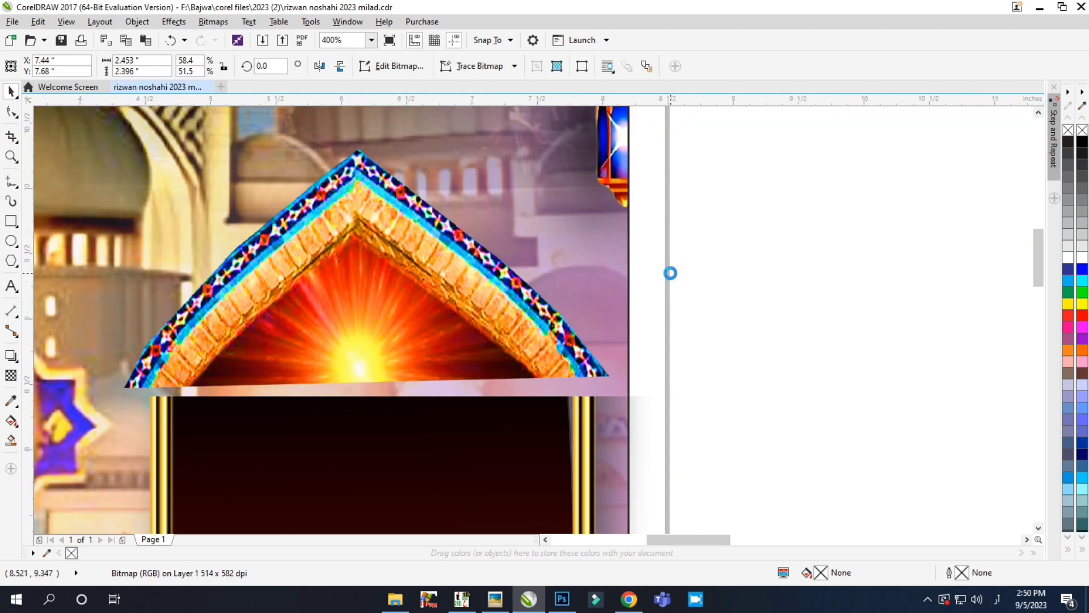
pyautogui.moveTo(712, 369); pyautogui.dragTo(746, 378)
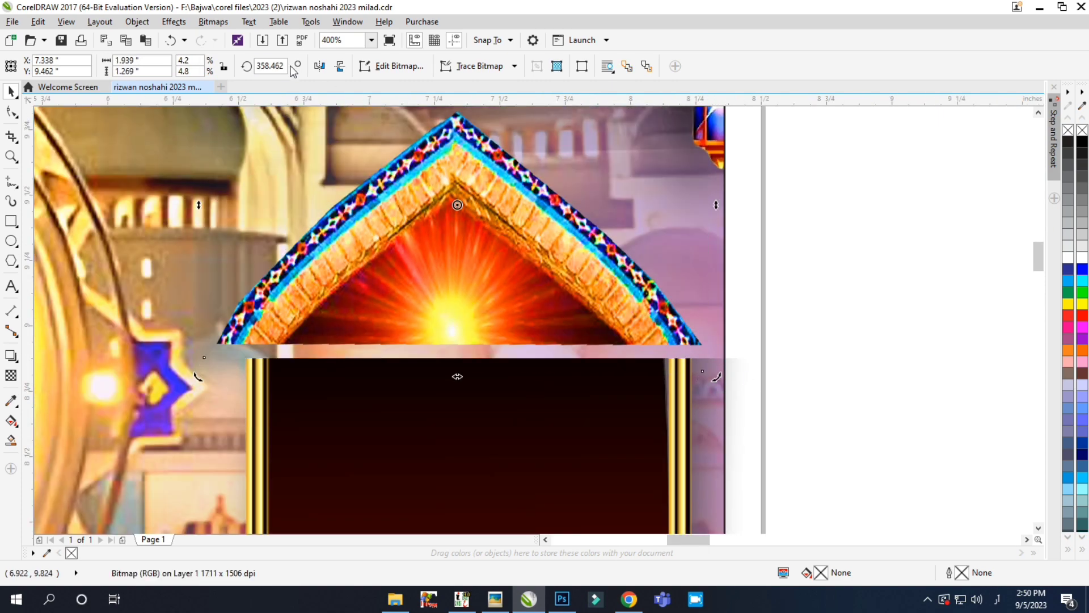
pyautogui.write('360')
pyautogui.scroll(3, 693, 365)
pyautogui.moveTo(712, 370); pyautogui.dragTo(707, 379)
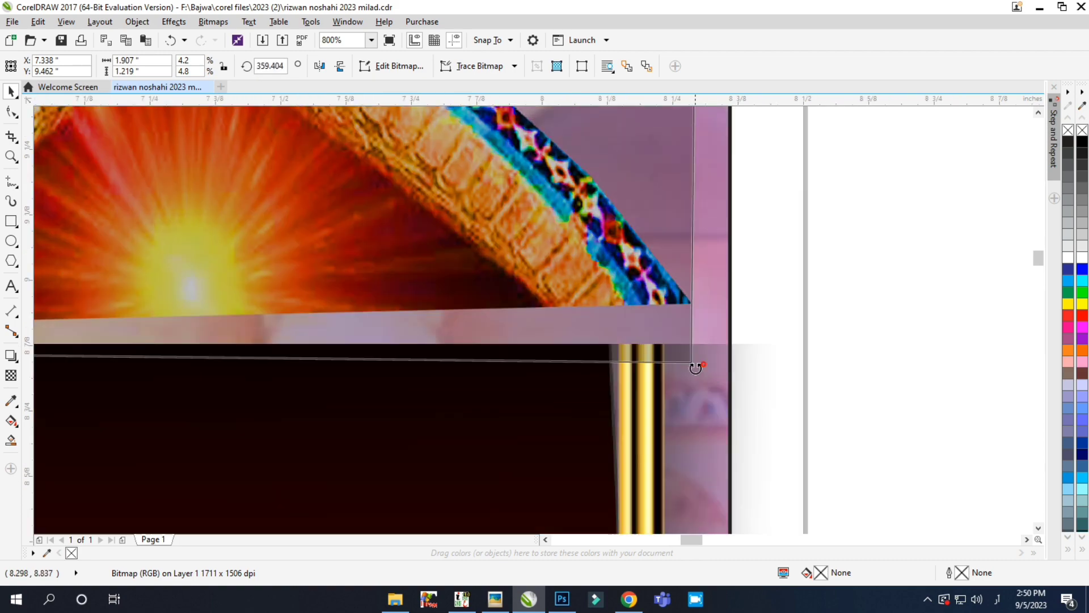
pyautogui.scroll(-2, 749, 323)
pyautogui.scroll(2, 765, 333)
pyautogui.scroll(-1, 751, 345)
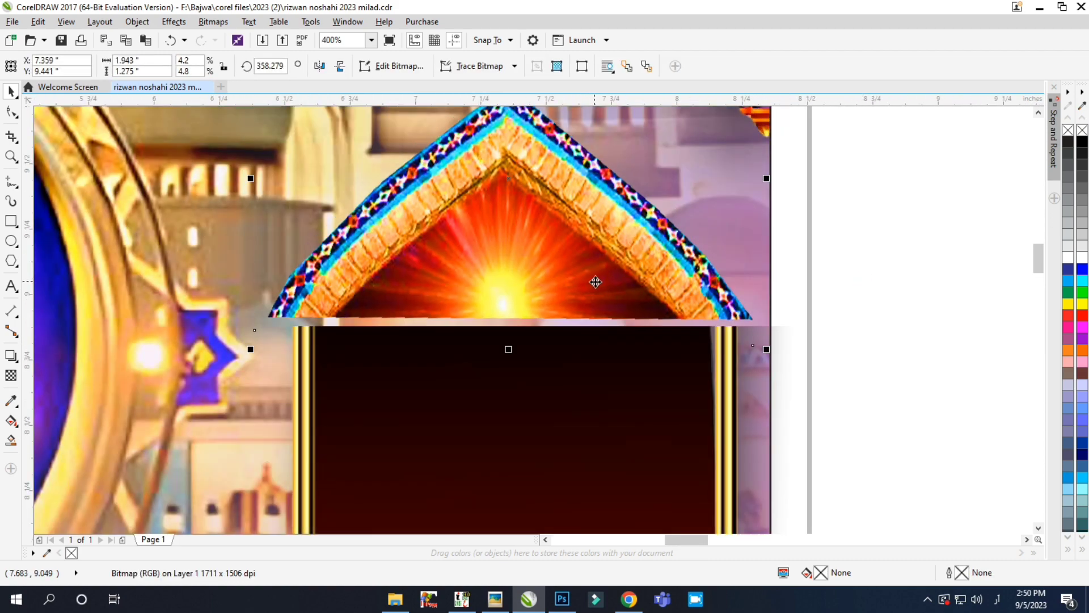
pyautogui.moveTo(615, 277); pyautogui.dragTo(623, 293)
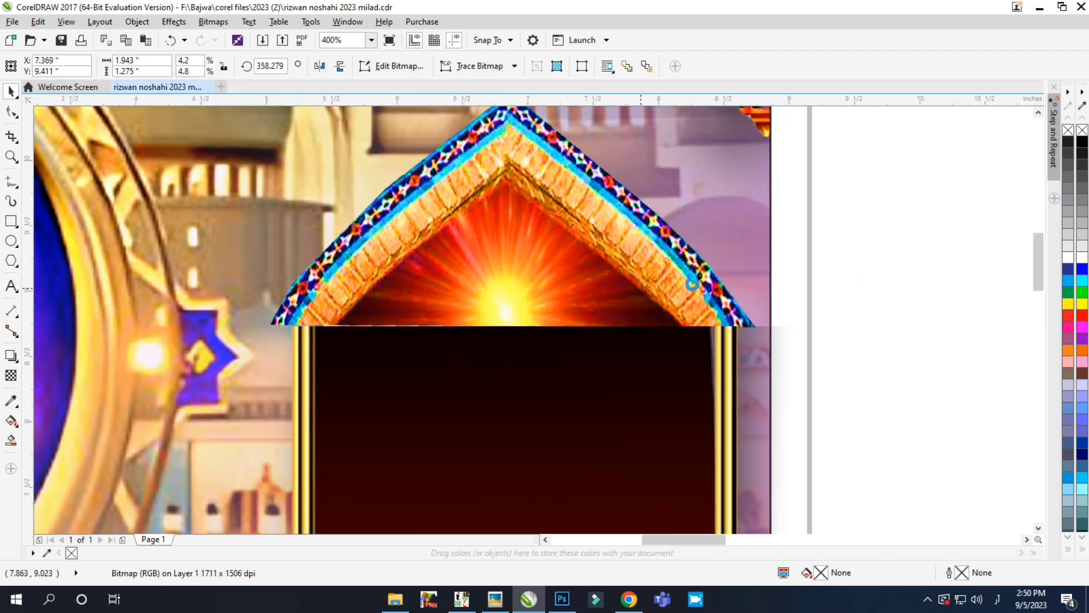
# Step: Narrow the arch to 3.9% to match the panel's width and adjust its rotation to 358.509°
pyautogui.scroll(-1, 622, 293)
pyautogui.moveTo(770, 360); pyautogui.dragTo(727, 205)
pyautogui.scroll(1, 708, 238)
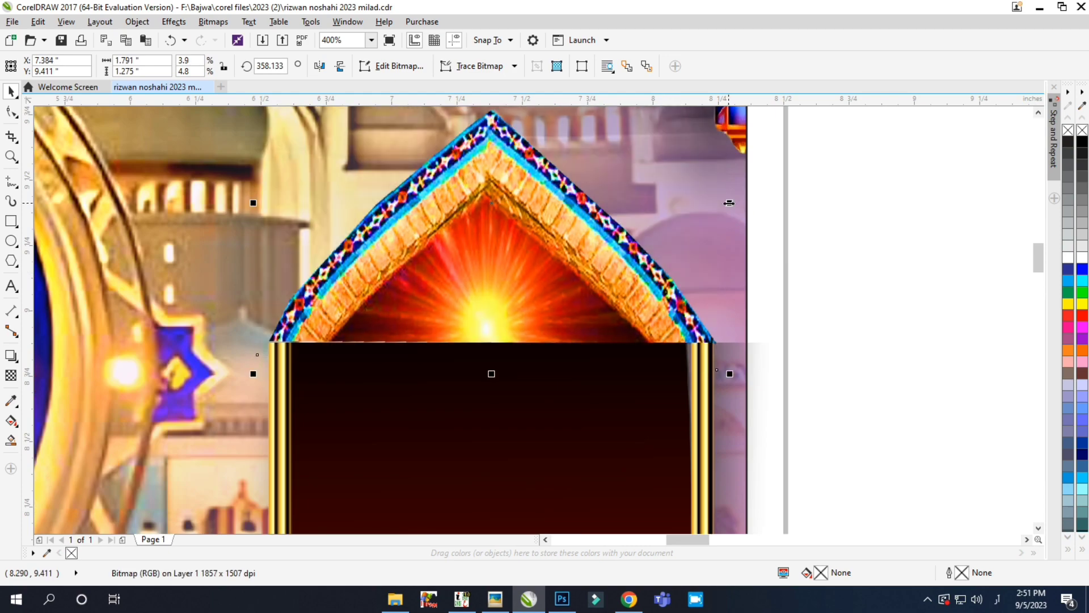
pyautogui.scroll(3, 324, 413)
pyautogui.moveTo(810, 386)
pyautogui.mouseDown()
pyautogui.moveTo(817, 380)
pyautogui.moveTo(802, 373)
pyautogui.mouseUp()
pyautogui.scroll(-3, 802, 372)
pyautogui.scroll(-2, 426, 268)
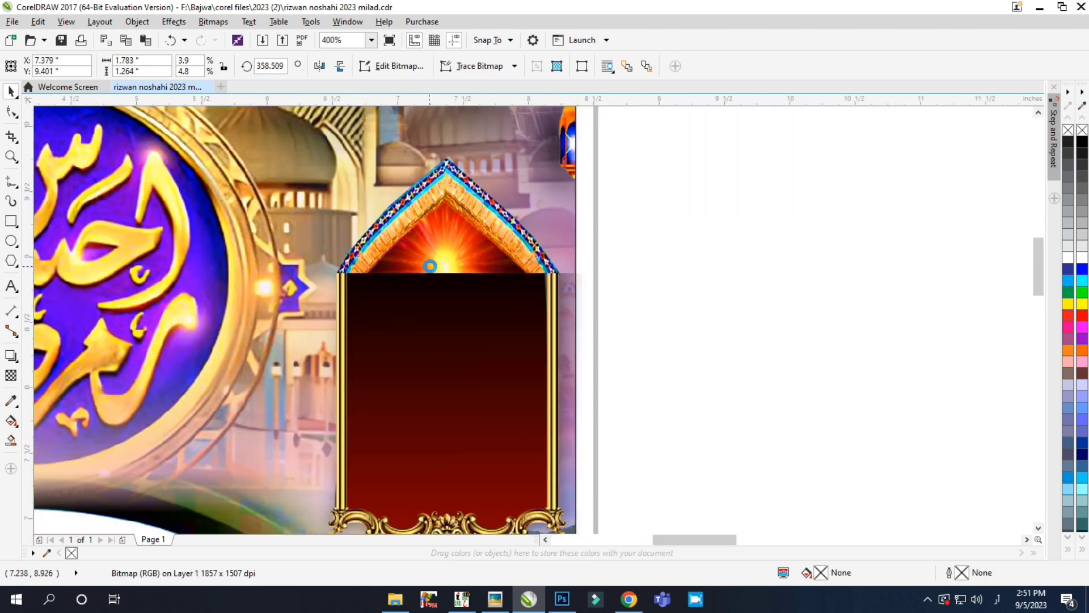
# Step: Delete the spare arch on the medallion's other side and group the remaining arch with its framed panel
pyautogui.click(453, 242)
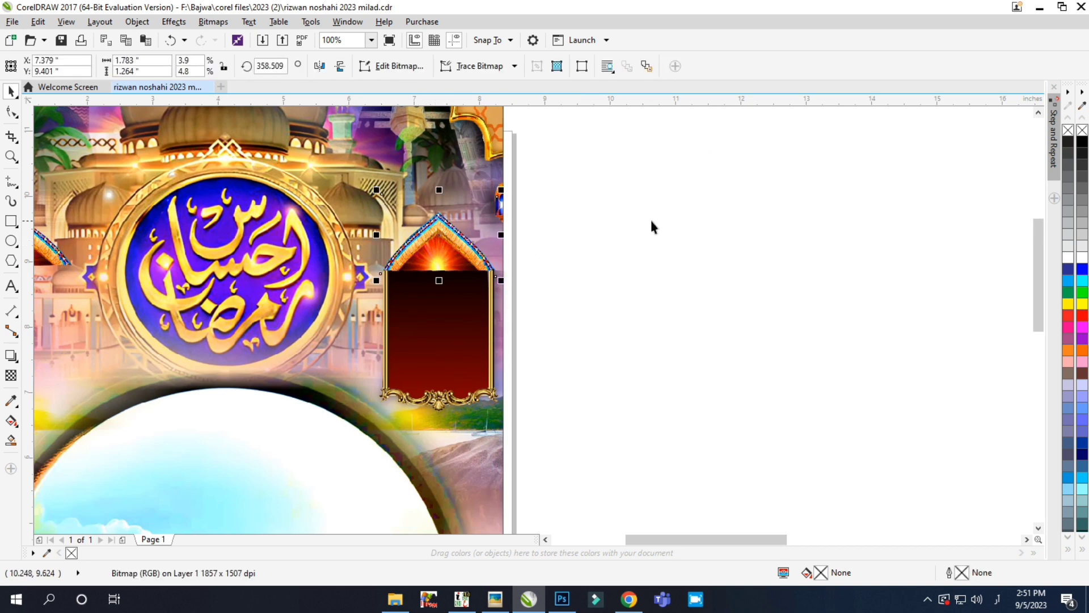
pyautogui.scroll(-2, 651, 227)
pyautogui.scroll(2, 703, 160)
pyautogui.moveTo(747, 128); pyautogui.dragTo(538, 397)
pyautogui.scroll(-1, 595, 318)
pyautogui.hotkey('ctrl', 'g')
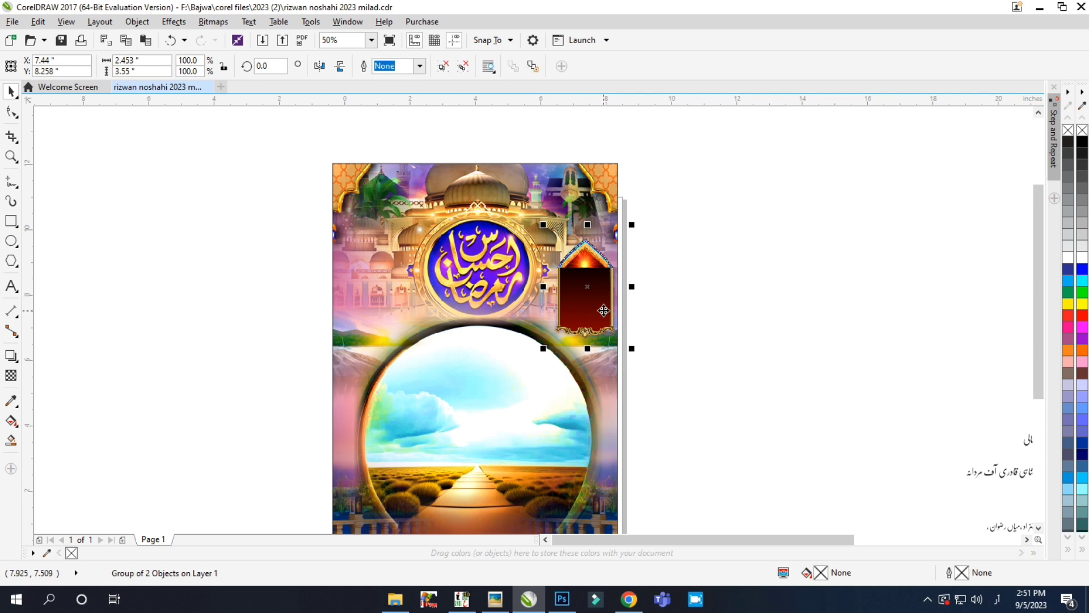
# Step: Copy the arch-and-panel group to the medallion's other side and place both groups inside the poster's PowerClip
pyautogui.moveTo(592, 318); pyautogui.dragTo(376, 317)
pyautogui.keyDown('shift'); pyautogui.click(585, 289); pyautogui.keyUp('shift')
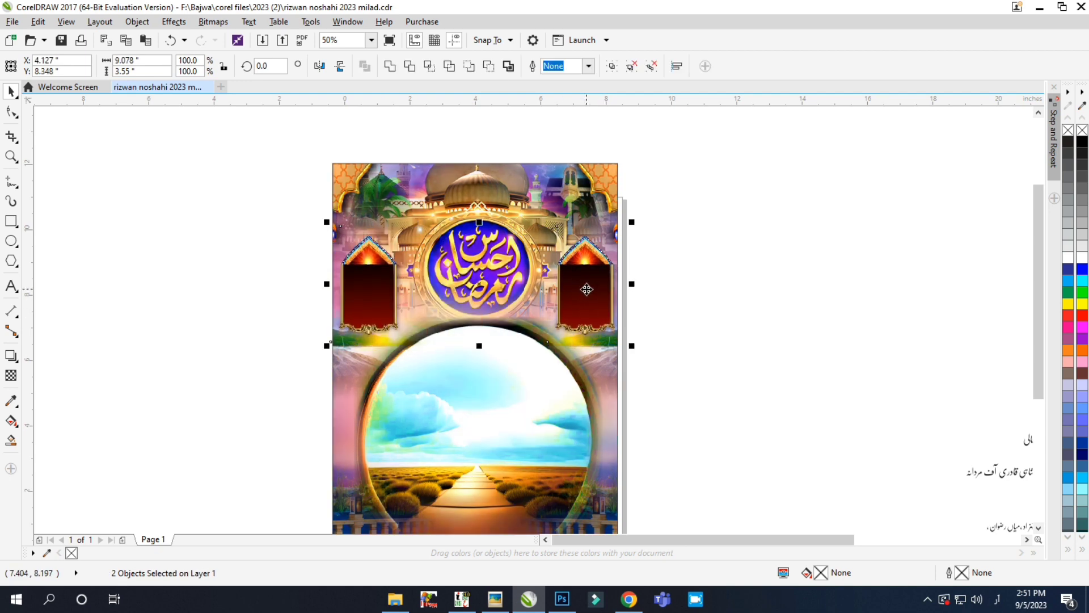
pyautogui.click(702, 301)
# Step: Stretch the mosque and medallion picture to 103.6% of its height inside the PowerClip
pyautogui.click(485, 290)
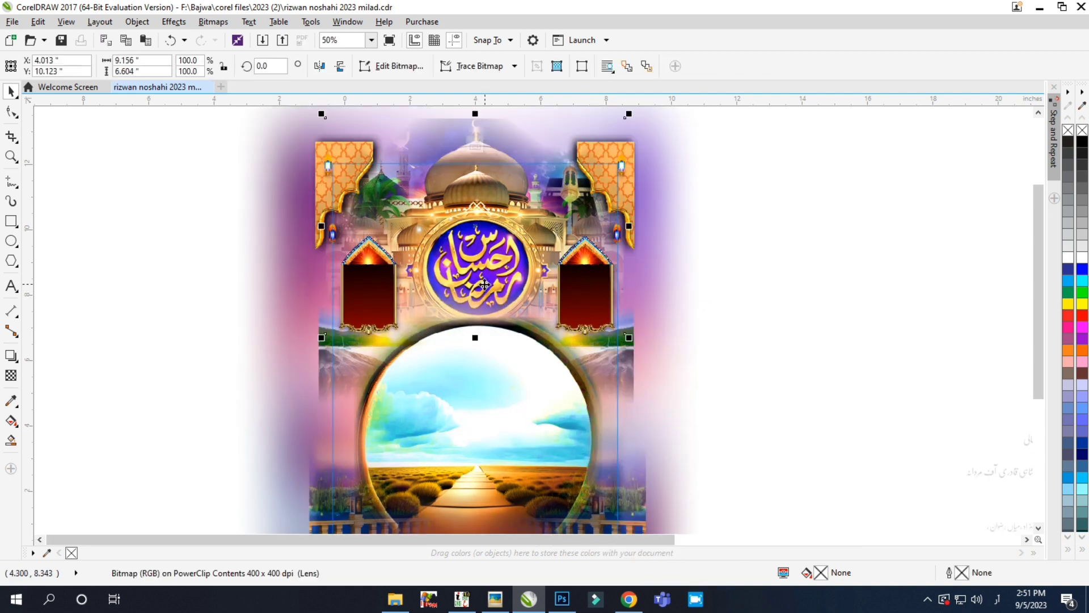
pyautogui.scroll(1, 485, 187)
pyautogui.scroll(-1, 498, 147)
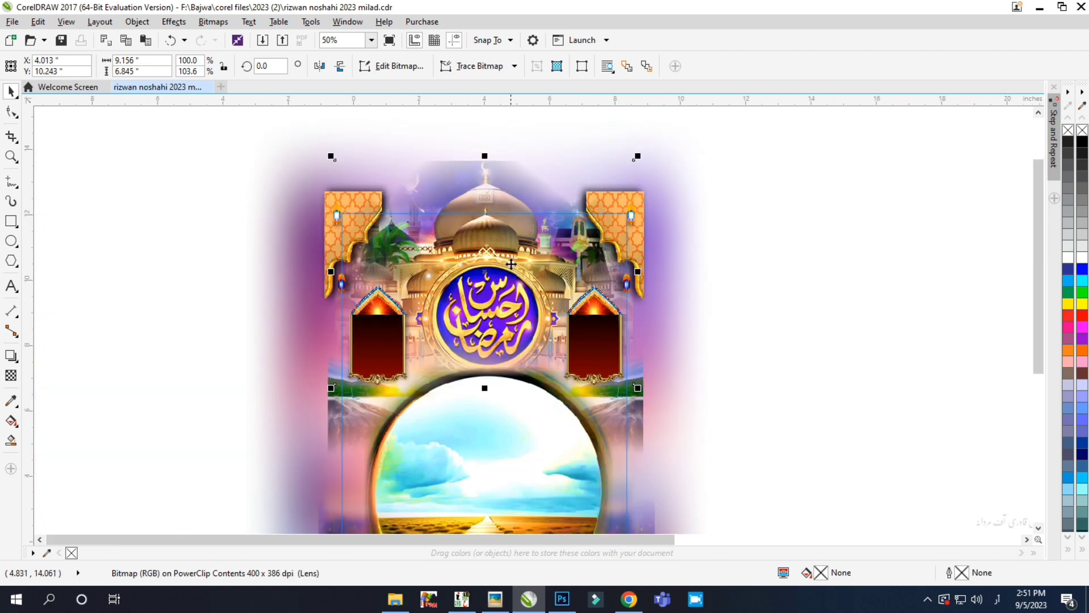
pyautogui.scroll(1, 505, 298)
pyautogui.scroll(-1, 506, 302)
pyautogui.click(753, 326)
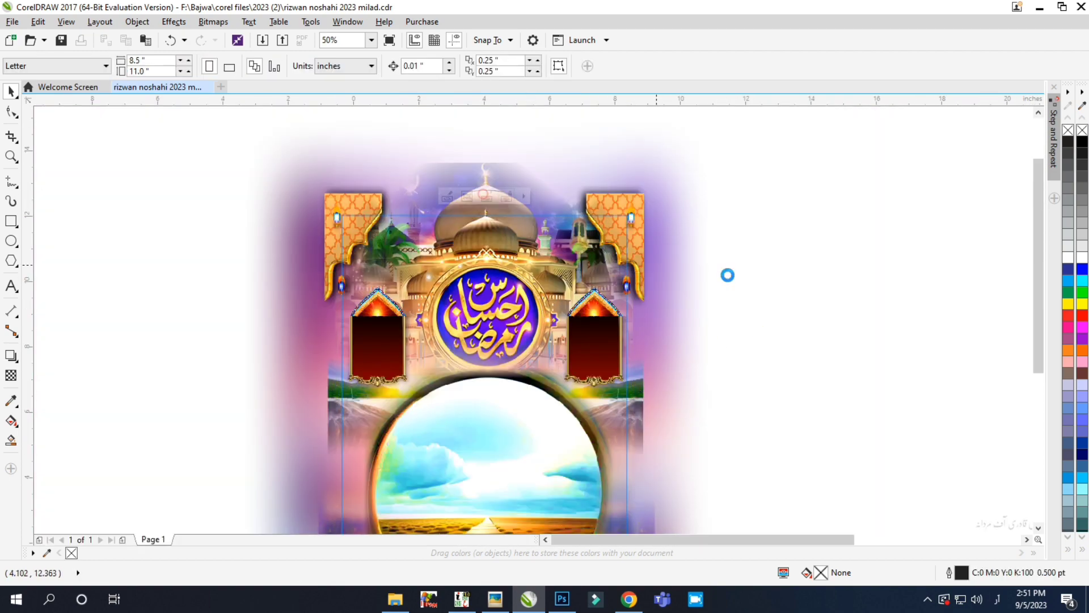
# Step: Draw a red-filled ellipse over the calligraphy medallion and size it to 3.049 by 2.958 inches
pyautogui.scroll(1, 509, 303)
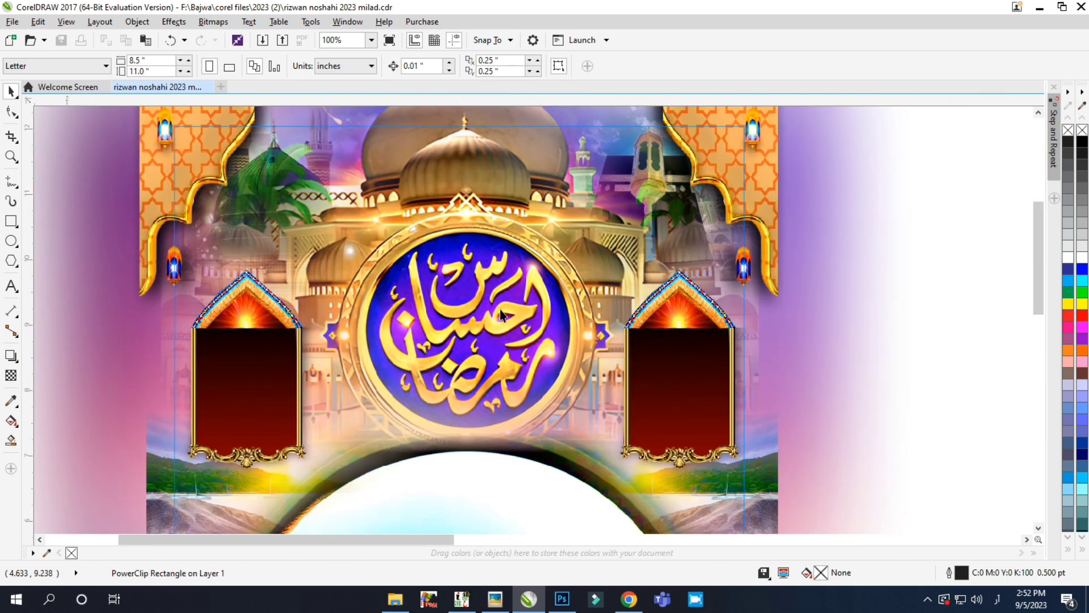
pyautogui.press('F7')
pyautogui.moveTo(380, 265); pyautogui.dragTo(573, 434)
pyautogui.press('space')
pyautogui.click(1083, 317)
pyautogui.scroll(2, 574, 439)
pyautogui.moveTo(557, 325); pyautogui.dragTo(570, 326)
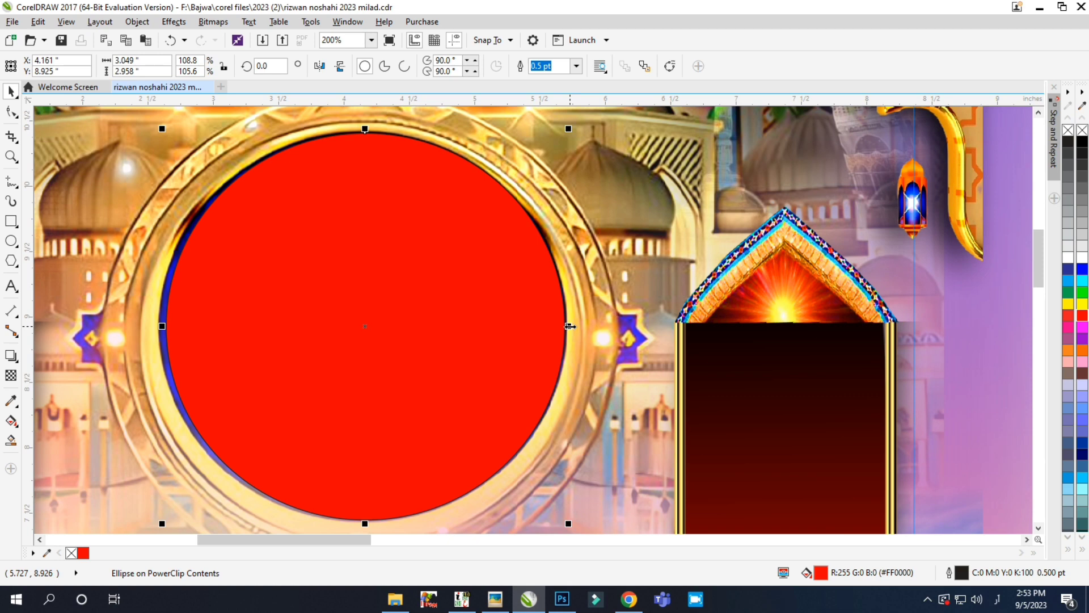
# Step: Raise the right-hand arch and stretch its framed panel to 57.4% of its height to meet the arch
pyautogui.scroll(-4, 570, 327)
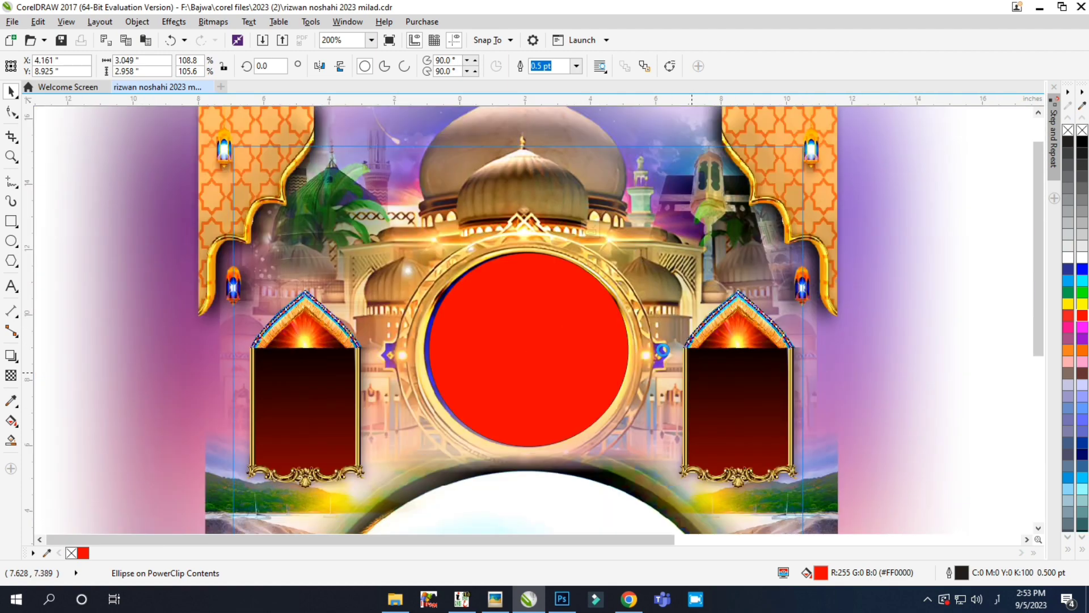
pyautogui.click(829, 389)
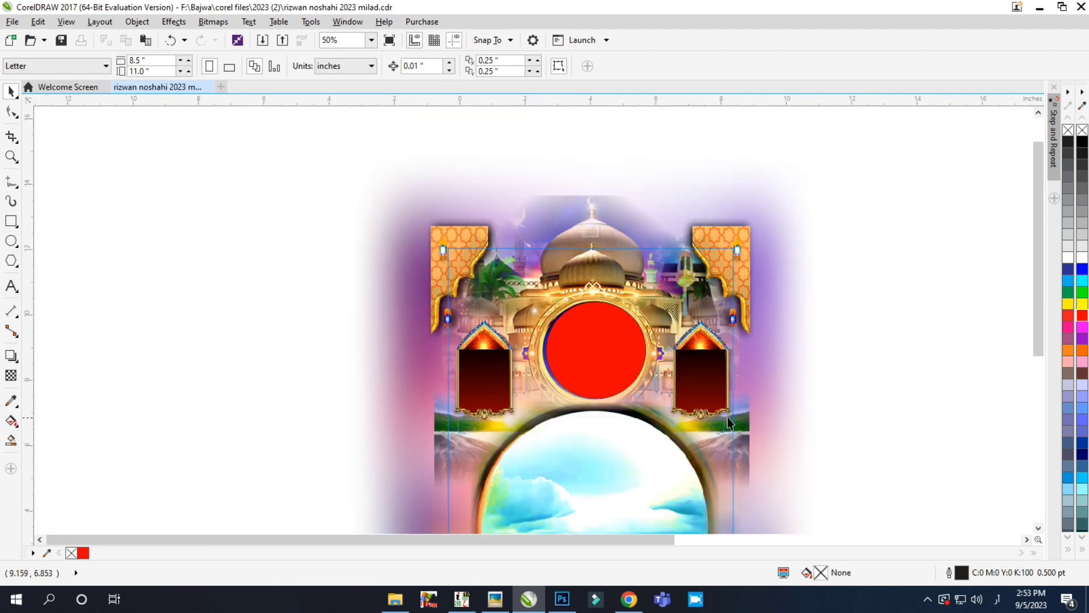
pyautogui.scroll(2, 716, 395)
pyautogui.click(679, 277)
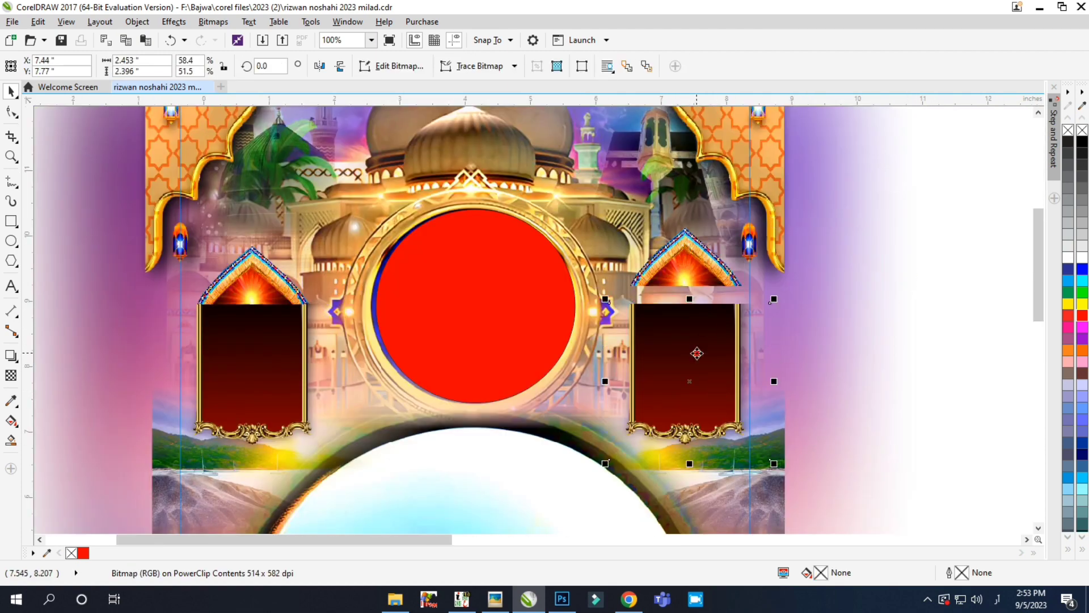
pyautogui.scroll(1, 688, 304)
pyautogui.click(689, 258)
pyautogui.scroll(2, 689, 258)
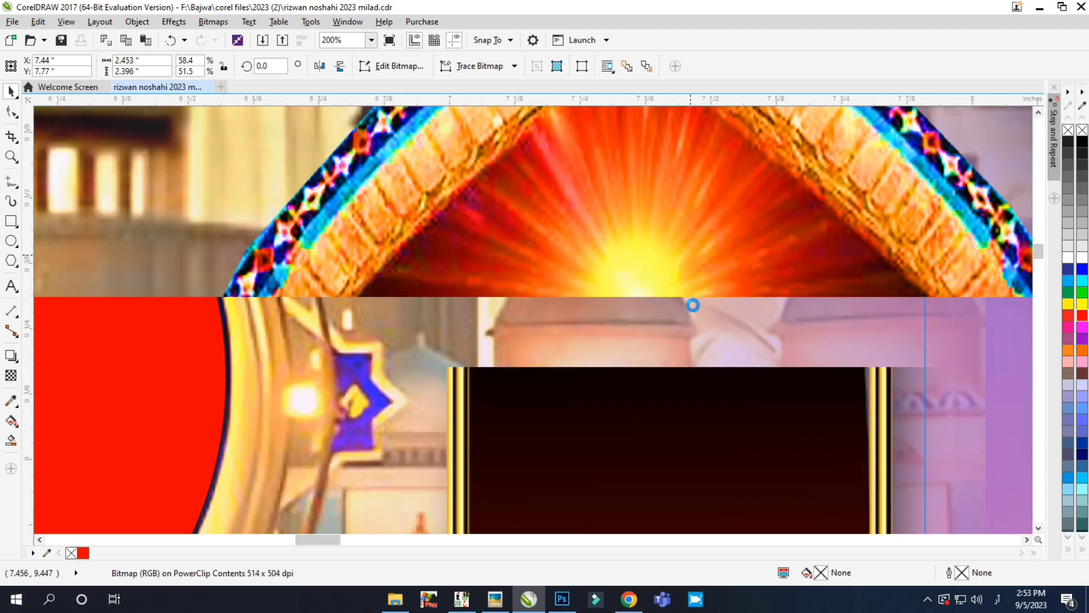
pyautogui.scroll(-4, 631, 260)
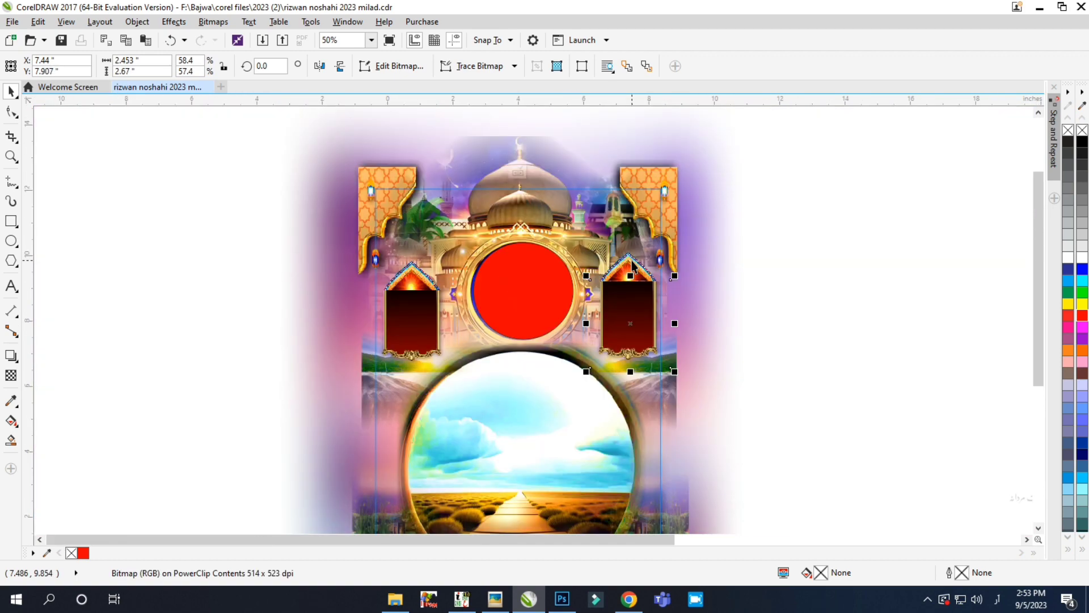
# Step: Replace the left arch-and-panel group with a copy of the taller right-hand one
pyautogui.click(408, 323)
pyautogui.moveTo(409, 322); pyautogui.dragTo(434, 321)
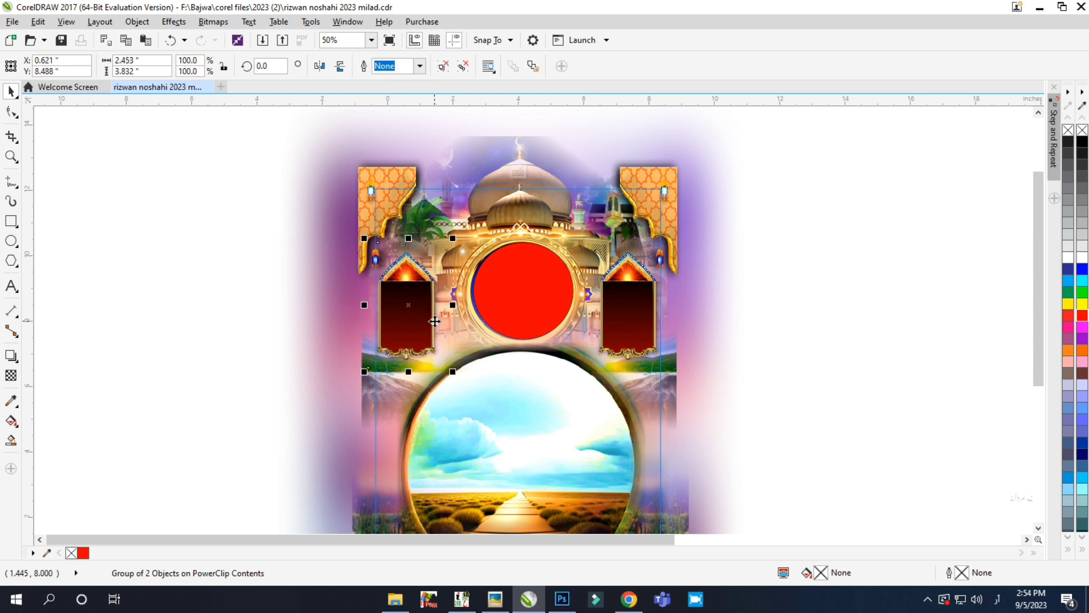
# Step: Enlarge the red ellipse to 3.26 by 3.025 inches so it covers the whole medallion interior
pyautogui.scroll(3, 521, 334)
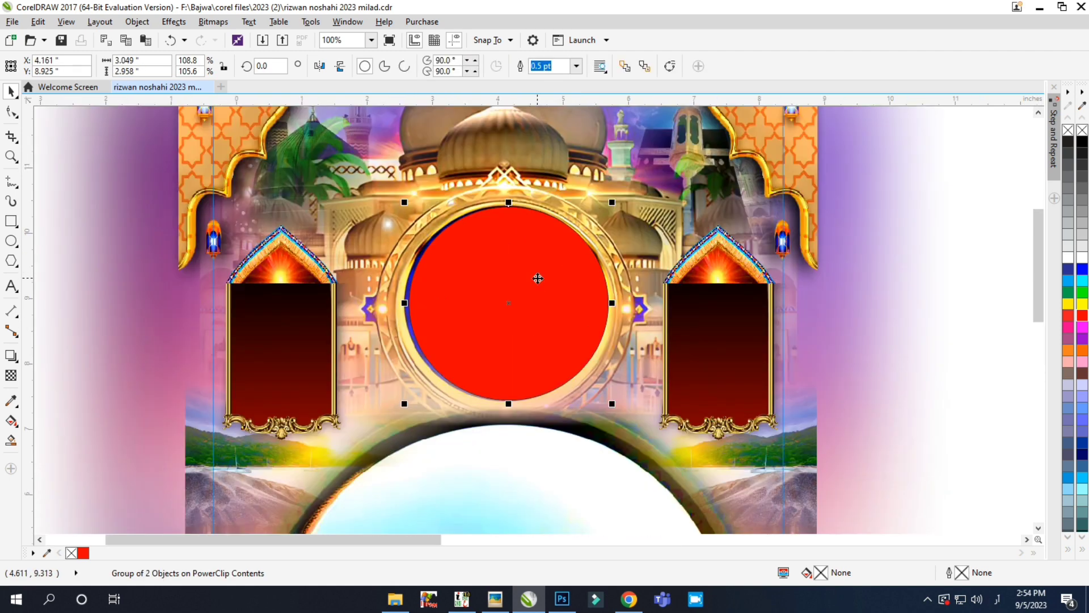
pyautogui.click(538, 274)
pyautogui.moveTo(267, 323); pyautogui.dragTo(262, 327)
pyautogui.scroll(-2, 481, 257)
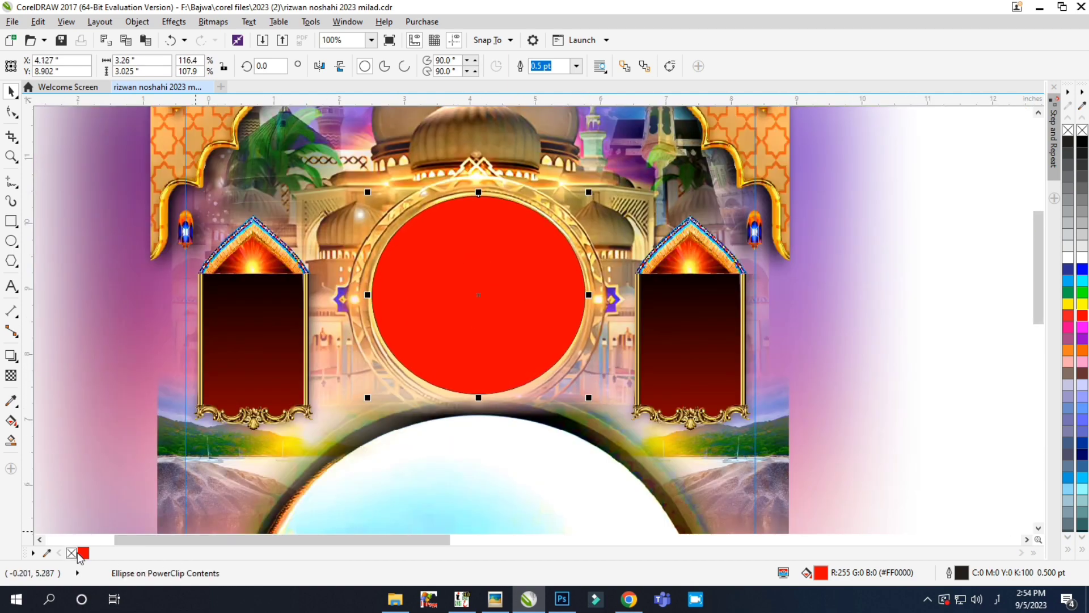
# Step: Give the medallion ellipse a conical fountain fill in red and near-black, with its direction handle pointing left
pyautogui.scroll(-2, 555, 318)
pyautogui.scroll(2, 522, 299)
pyautogui.press('g')
pyautogui.click(50, 66)
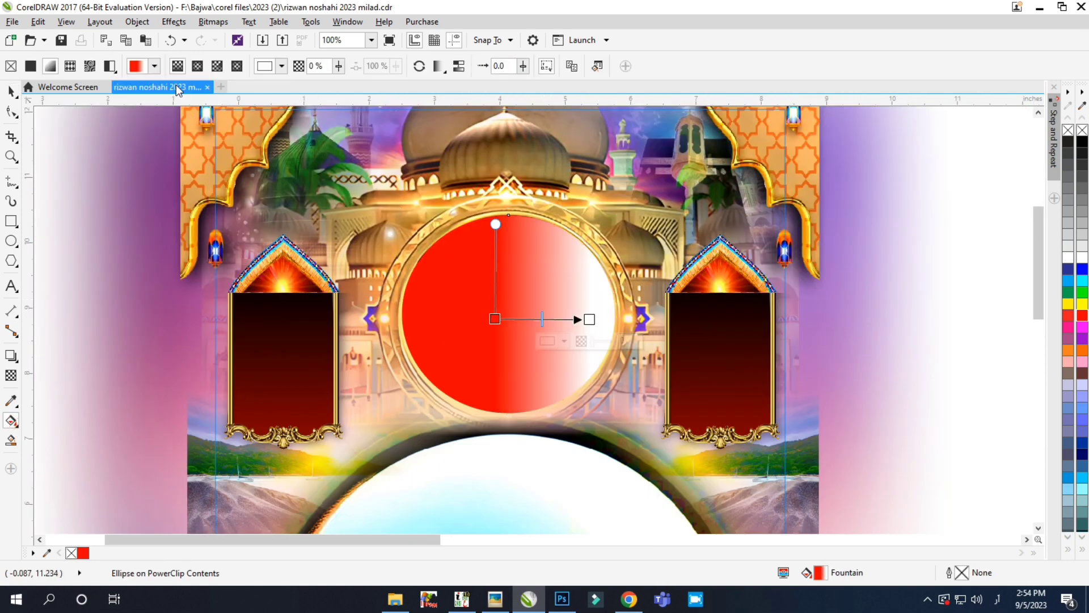
pyautogui.click(217, 66)
pyautogui.moveTo(590, 319); pyautogui.dragTo(444, 319)
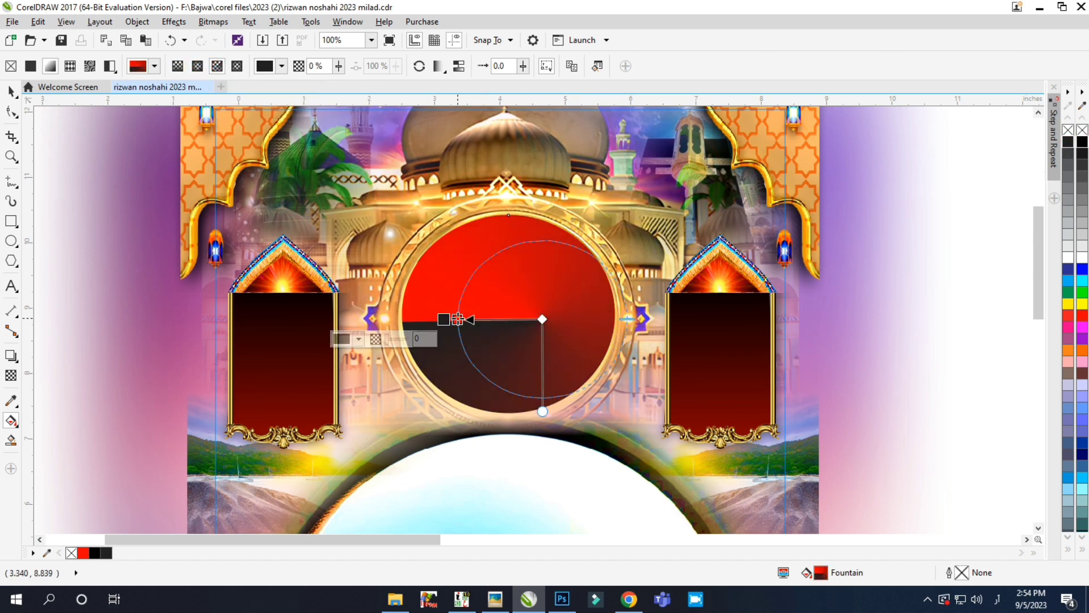
# Step: Recolour the ellipse's conical fill stops to a dark maroon and a very dark red-brown
pyautogui.click(444, 319)
pyautogui.click(83, 553)
pyautogui.click(155, 547)
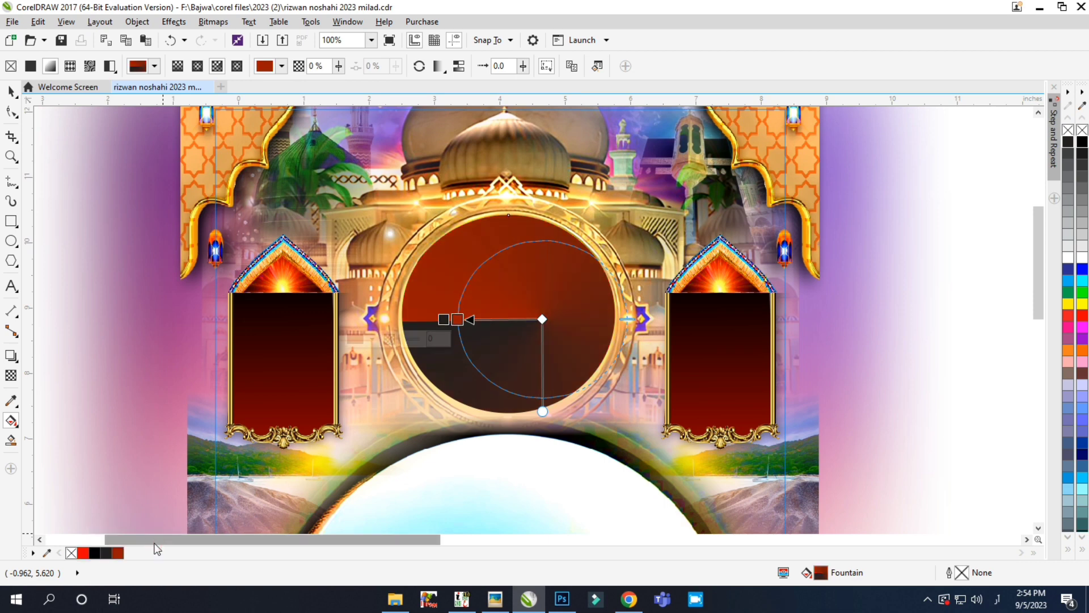
pyautogui.click(117, 553)
pyautogui.click(173, 559)
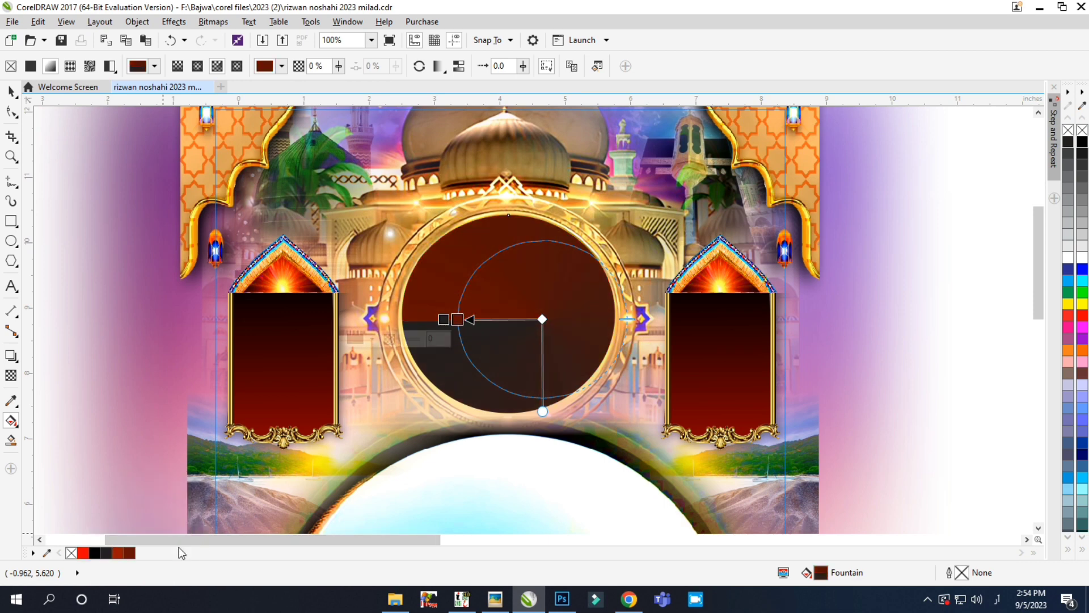
pyautogui.click(444, 319)
pyautogui.click(130, 552)
pyautogui.click(170, 558)
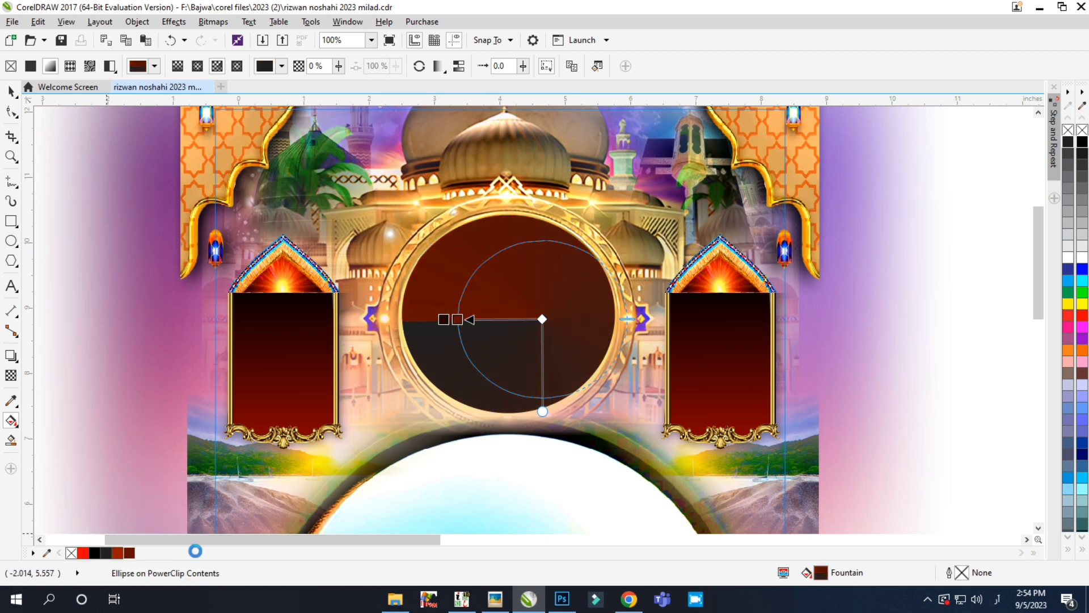
# Step: Recolour both stops of the ellipse's conical fill, one to dark golden brown and the other to a deeper brown
pyautogui.press('space')
pyautogui.click(48, 237)
pyautogui.press('space')
pyautogui.click(528, 339)
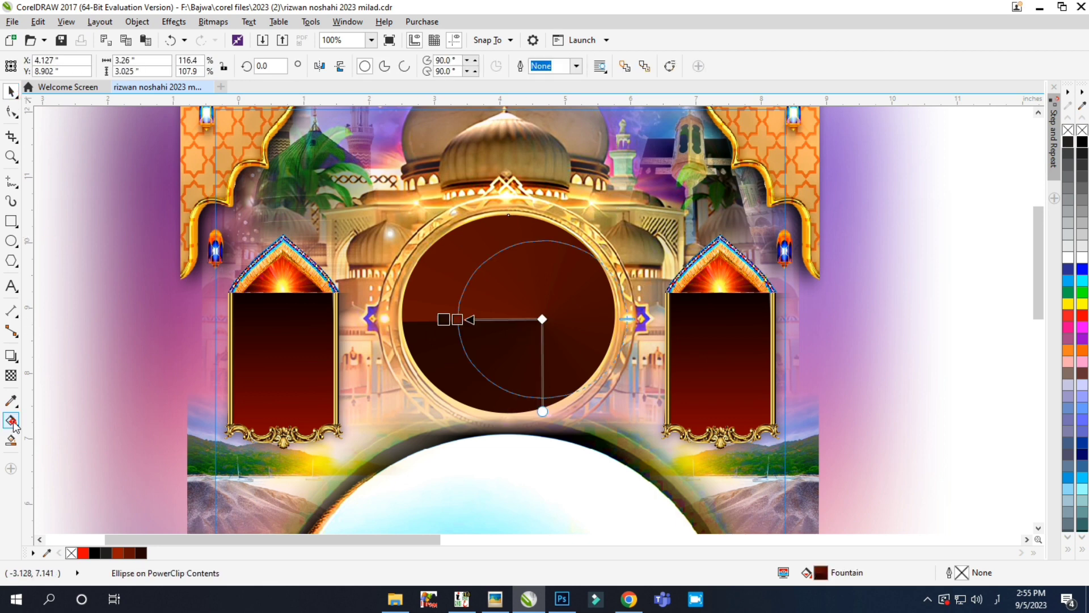
pyautogui.click(1061, 337)
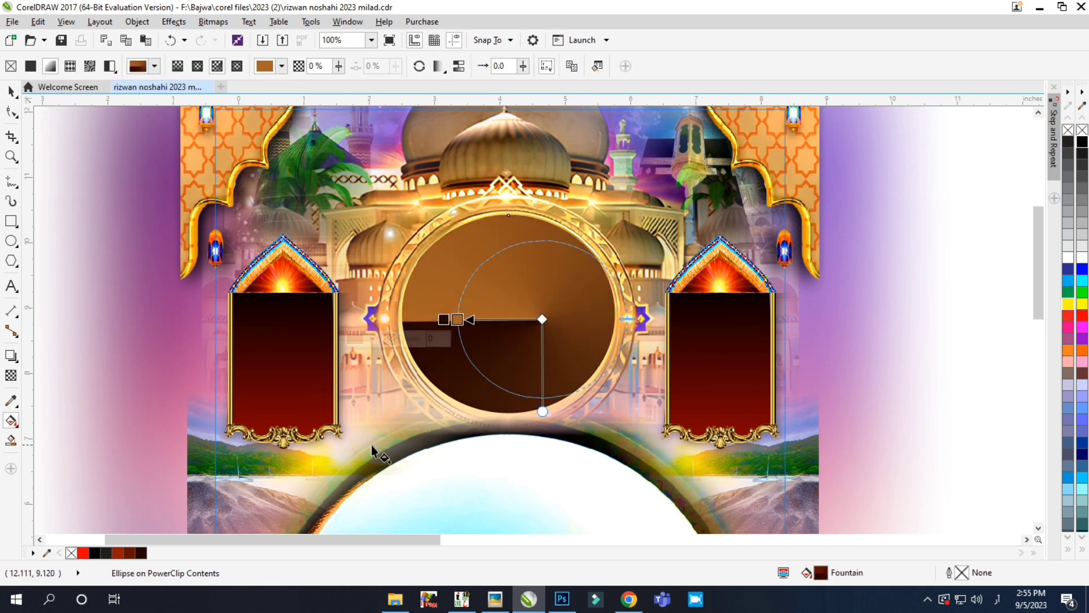
pyautogui.click(152, 553)
pyautogui.click(227, 555)
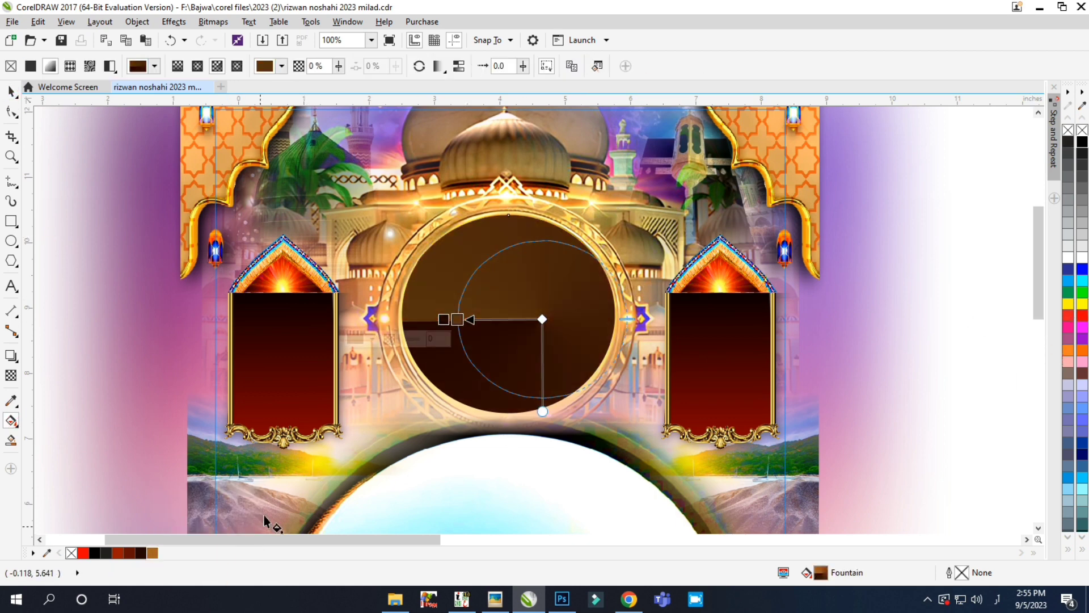
pyautogui.click(444, 319)
pyautogui.click(168, 559)
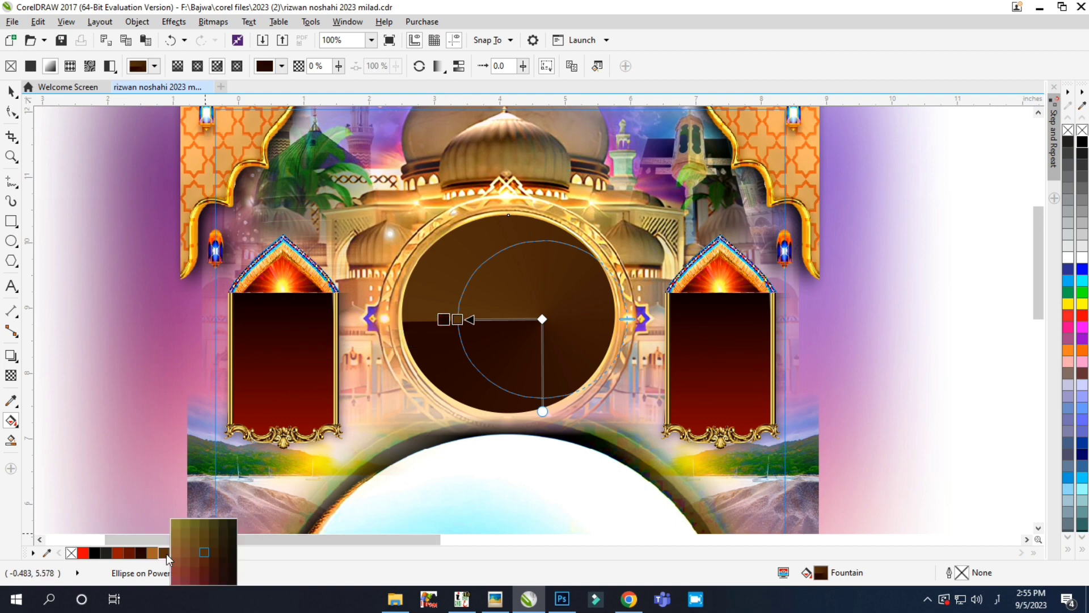
pyautogui.click(226, 561)
pyautogui.press('space')
# Step: Cut the brown ellipse and the two framed arch panels out of the poster contents
pyautogui.press('F3')
pyautogui.press('F3')
pyautogui.press('F3')
pyautogui.press('F3')
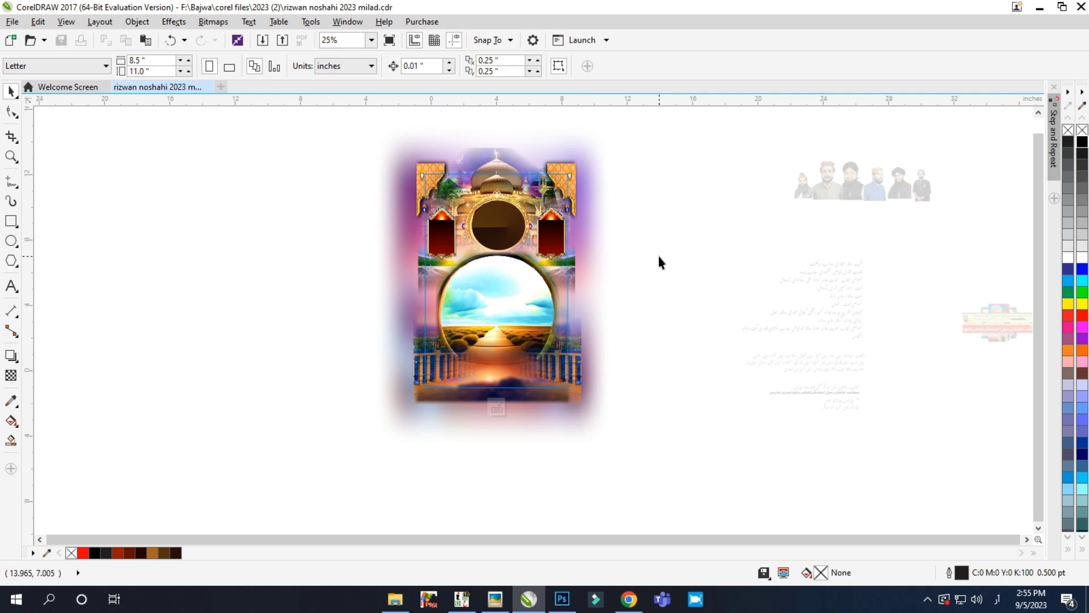
pyautogui.moveTo(599, 238); pyautogui.dragTo(395, 291)
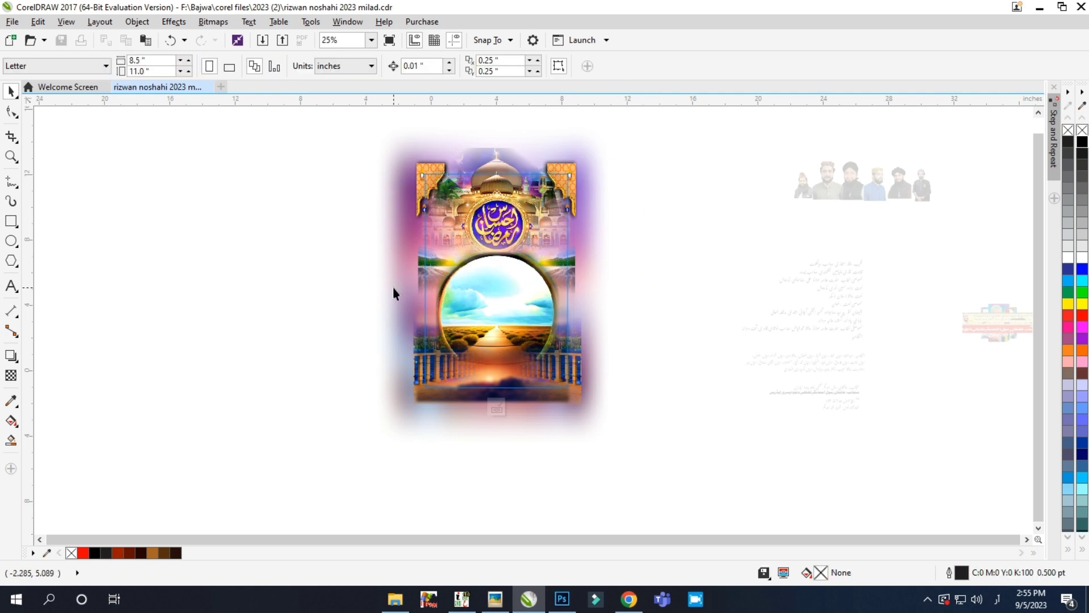
pyautogui.hotkey('ctrl', 'a')
pyautogui.click(174, 21)
pyautogui.moveTo(182, 37)
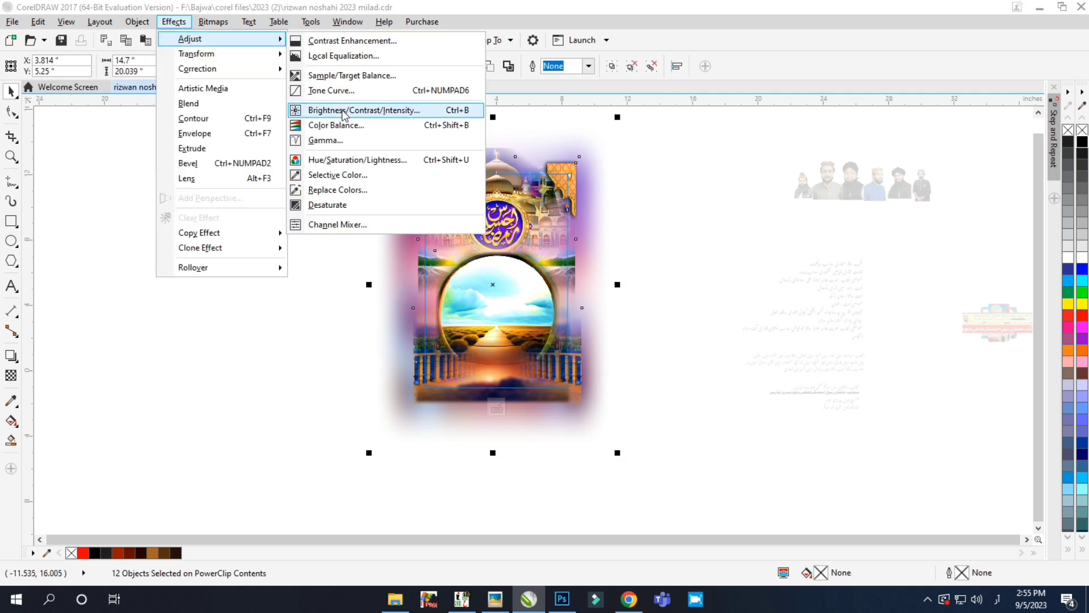
pyautogui.click(340, 175)
pyautogui.moveTo(612, 216); pyautogui.dragTo(549, 406)
pyautogui.moveTo(524, 446)
pyautogui.mouseDown()
pyautogui.moveTo(554, 449)
pyautogui.moveTo(528, 452)
pyautogui.mouseUp()
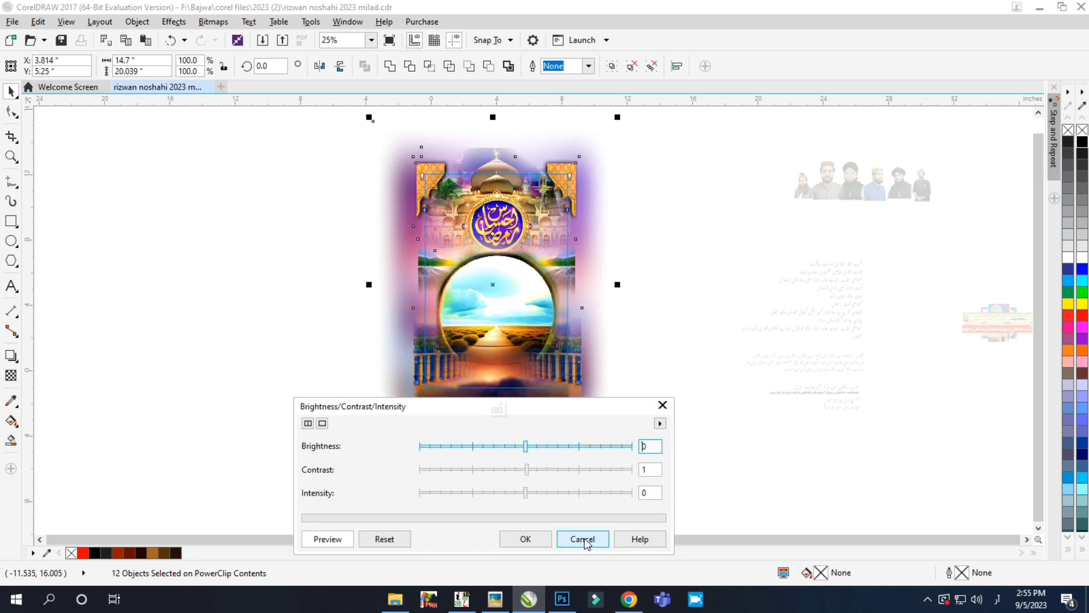
pyautogui.click(583, 539)
# Step: Set the upper mosque picture's master saturation to 92, and paste the ellipse and framed panels back into the poster
pyautogui.click(173, 22)
pyautogui.moveTo(182, 36)
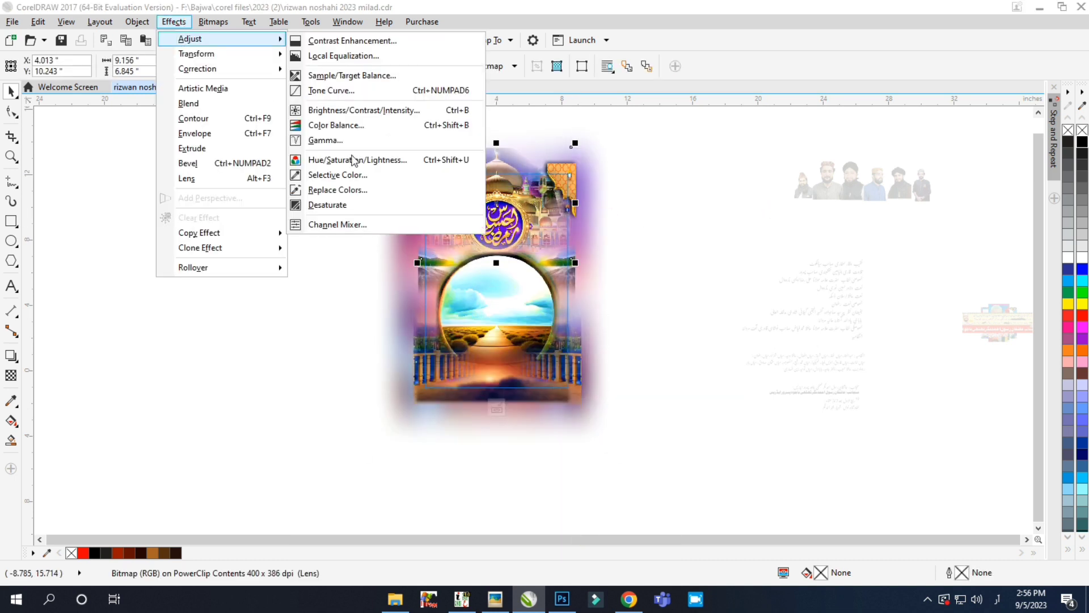
pyautogui.click(353, 158)
pyautogui.moveTo(397, 185); pyautogui.dragTo(94, 211)
pyautogui.moveTo(185, 334); pyautogui.dragTo(245, 332)
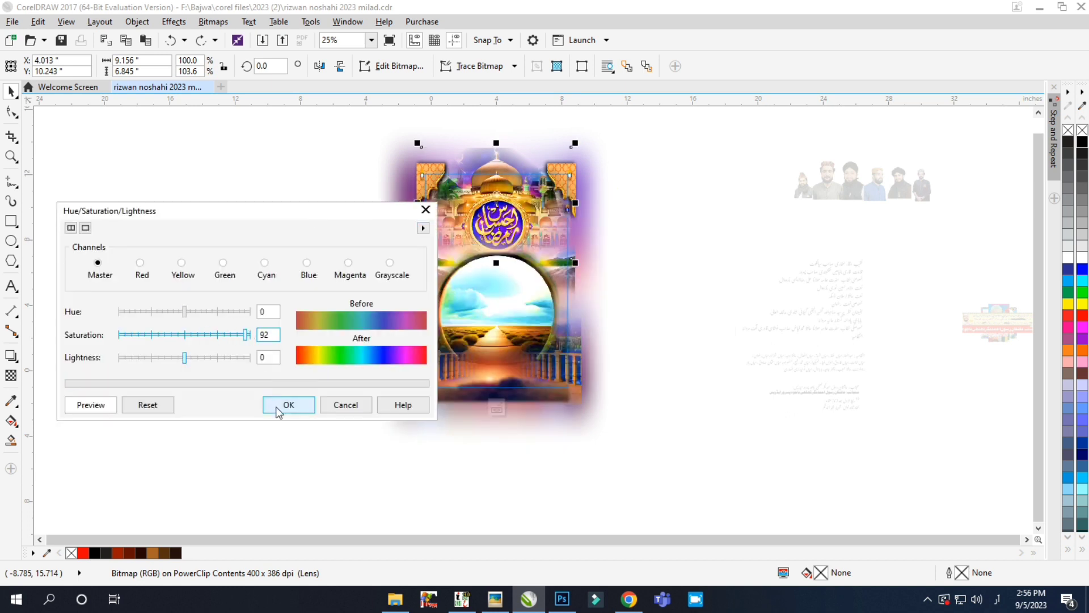
pyautogui.click(278, 405)
pyautogui.click(792, 234)
pyautogui.hotkey('ctrl', 'a')
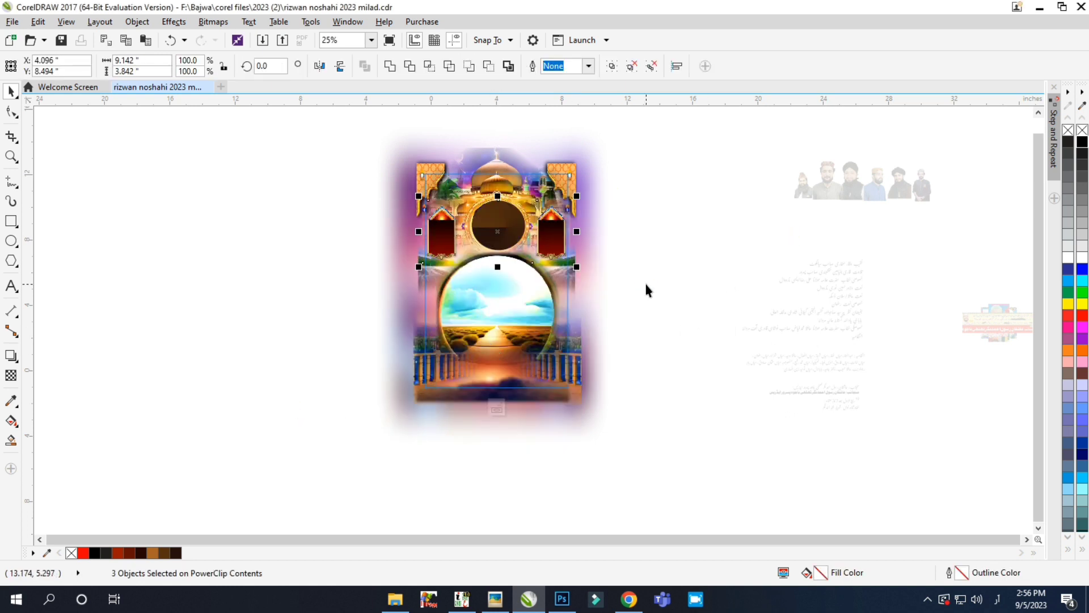
# Step: Give the brown ellipse a 3.0 pt amber outline behind its fill, and finish editing the PowerClip contents
pyautogui.press('Tab')
pyautogui.scroll(1, 504, 188)
pyautogui.rightClick(1069, 307)
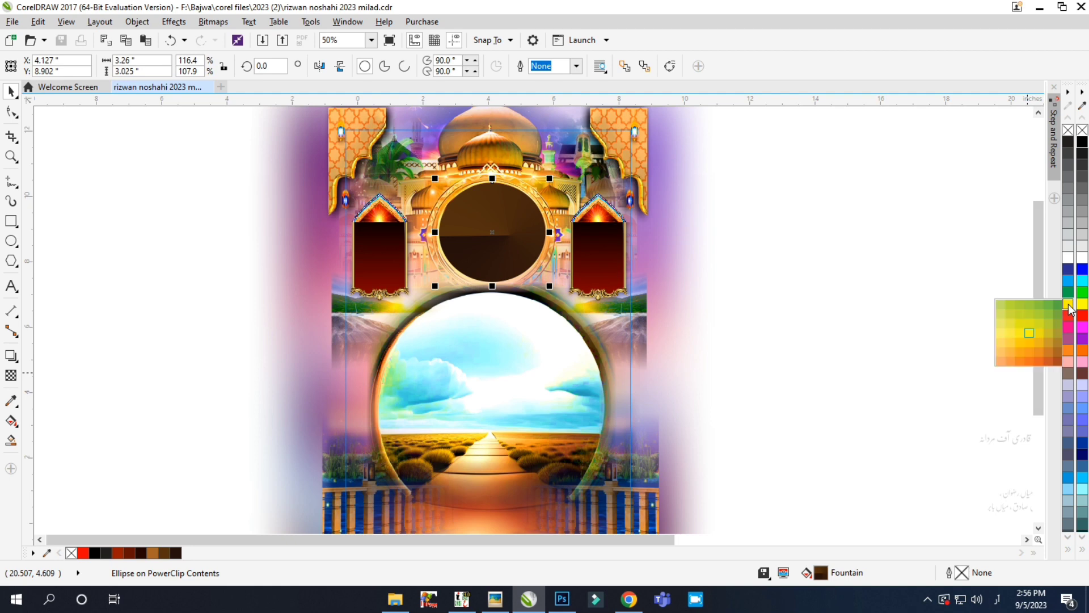
pyautogui.press('F12')
pyautogui.click(457, 208)
pyautogui.click(423, 294)
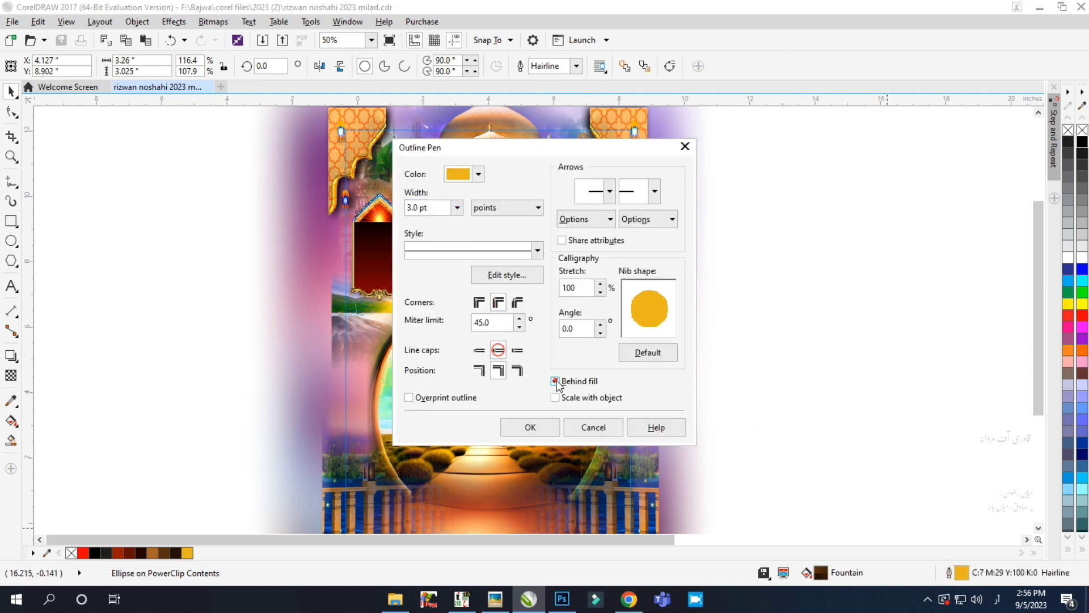
pyautogui.click(530, 427)
pyautogui.press('Escape')
pyautogui.scroll(-1, 616, 302)
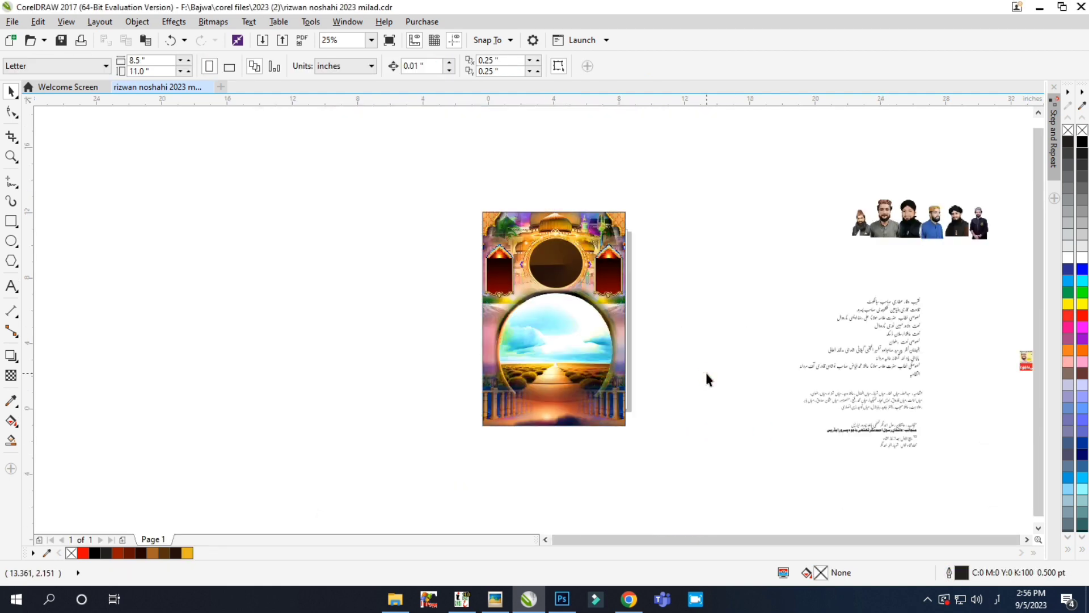
# Step: Move the row of portrait cutouts next to the poster and select the Urdu text block
pyautogui.scroll(-1, 457, 222)
pyautogui.scroll(1, 551, 266)
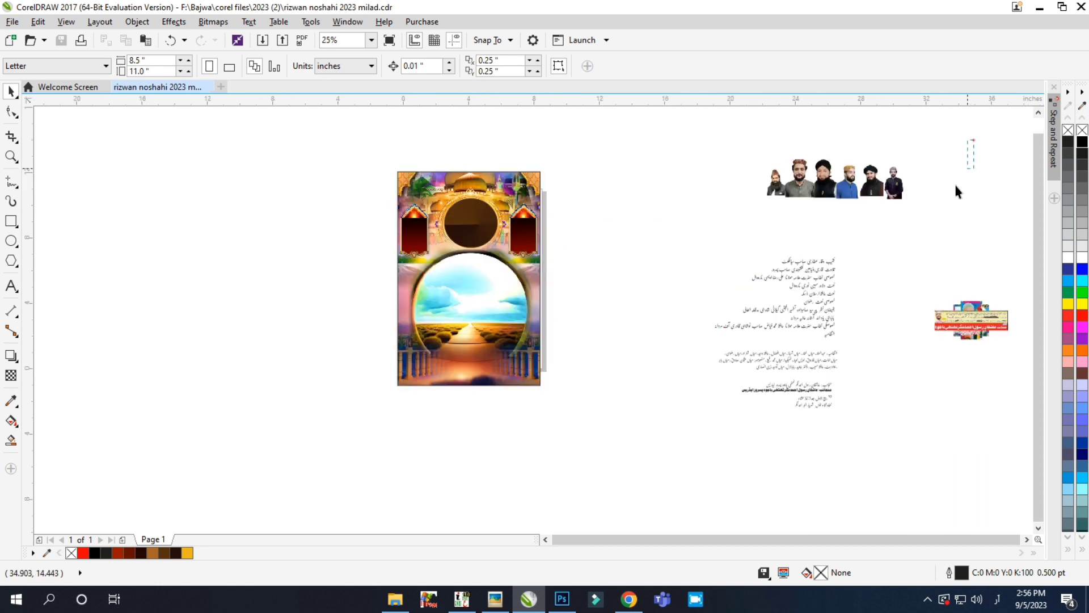
pyautogui.moveTo(964, 139); pyautogui.dragTo(624, 315)
pyautogui.click(636, 331)
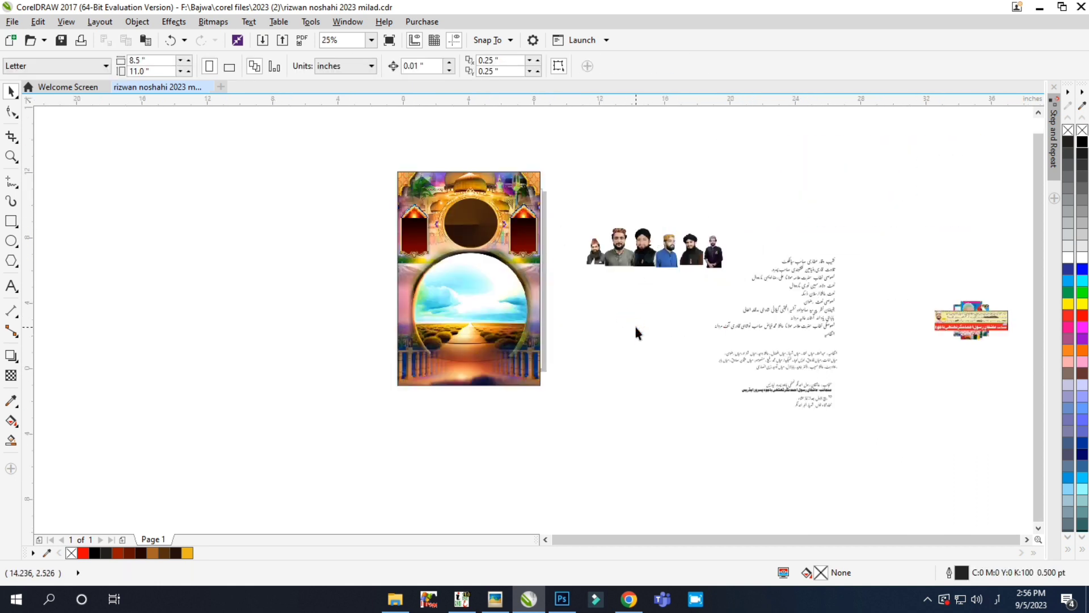
pyautogui.click(724, 347)
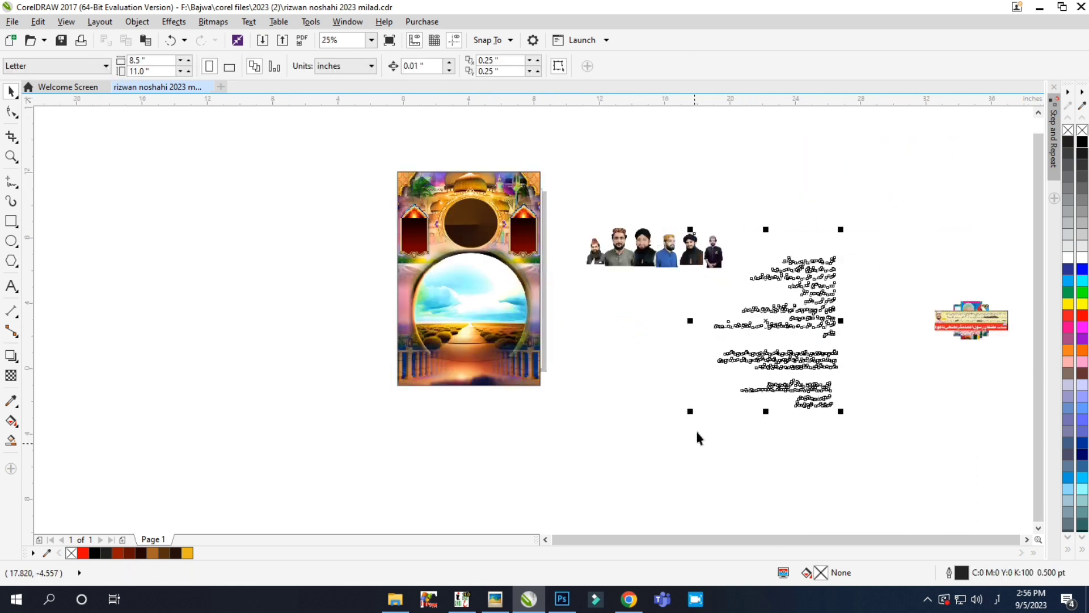